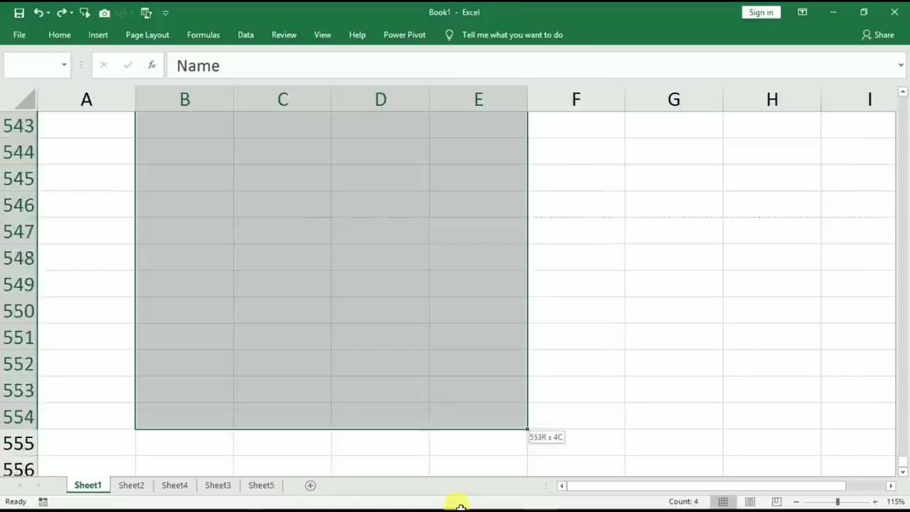
Return to the top, select headers B2:E2, make B2 active, and open Go To targeting E100.
left_click(263, 317)
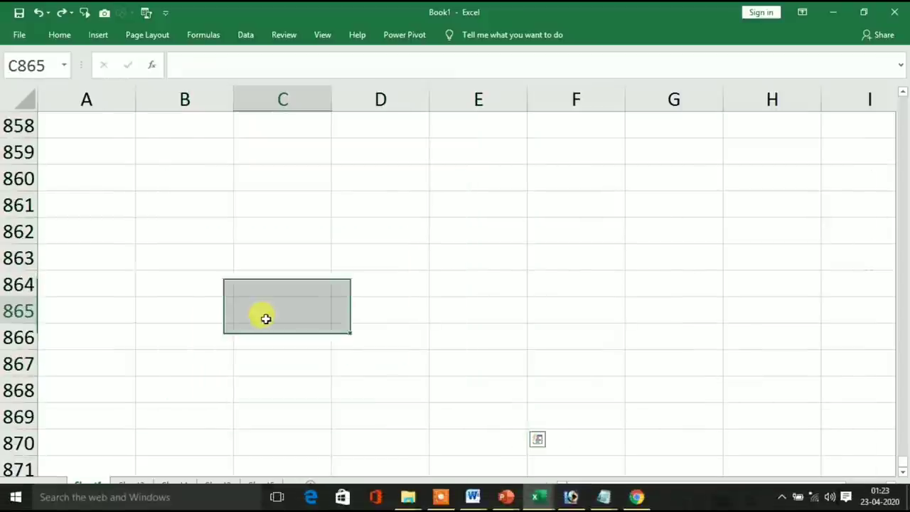
key("ctrl+Home")
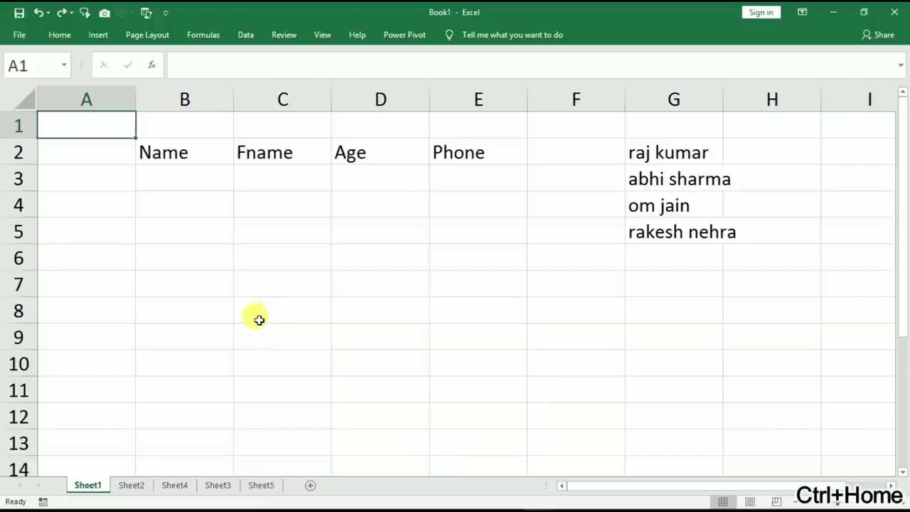
left_click(169, 154)
left_click_drag(169, 154, 455, 143)
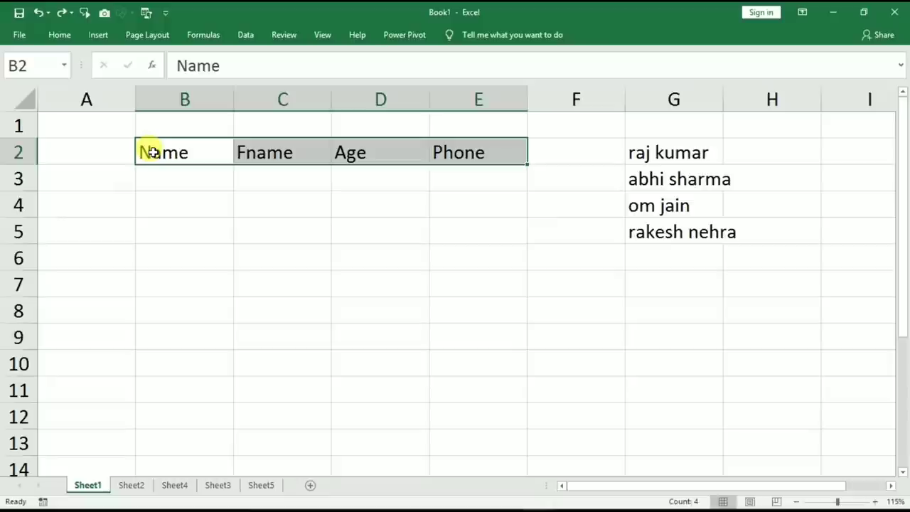
left_click(152, 152)
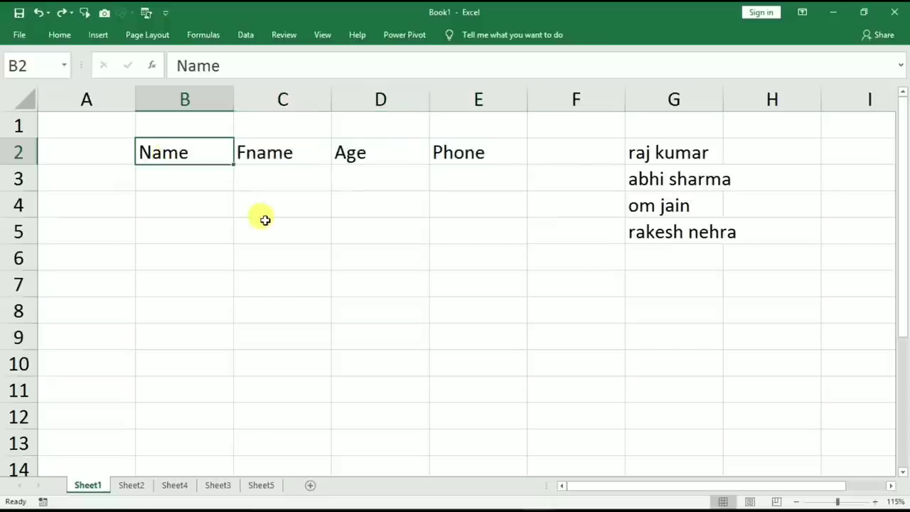
key("F5")
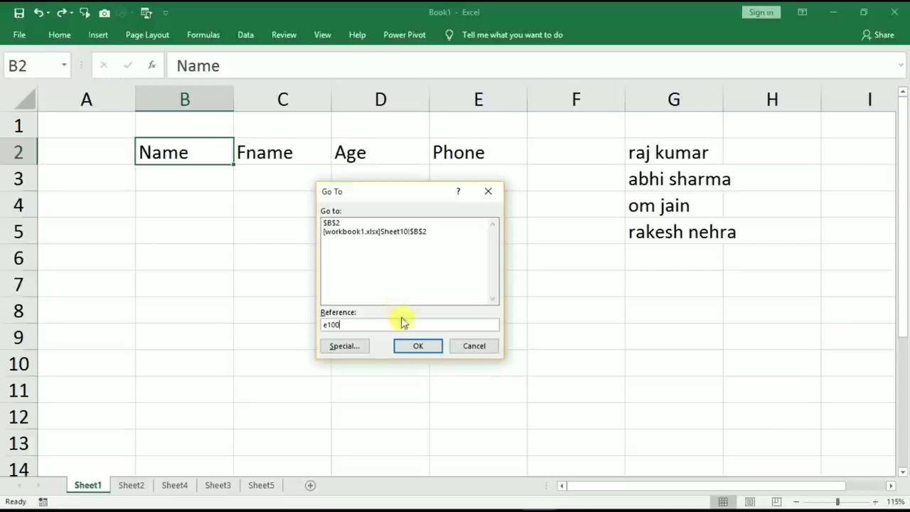
Confirm Go To to select B2:E100, clear it, return to the top, and select B4.
left_click(416, 346, "shift")
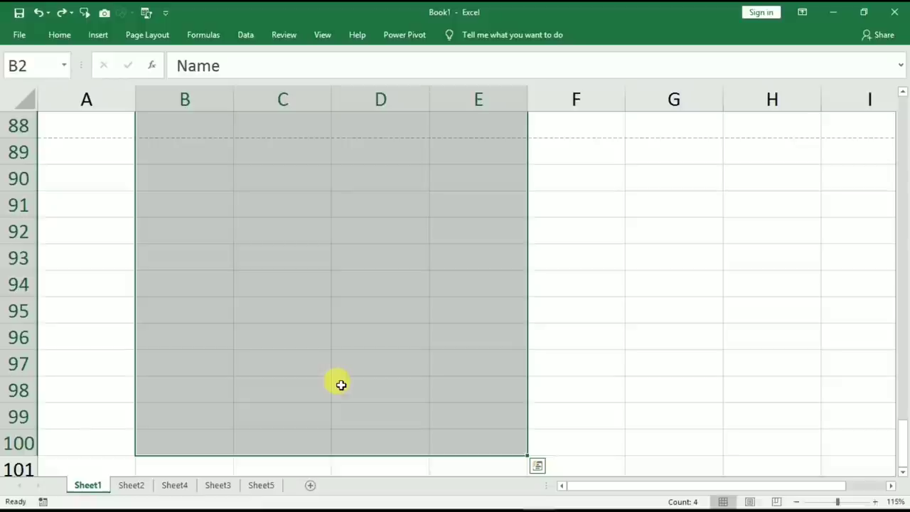
left_click(341, 385)
key("ctrl+Home")
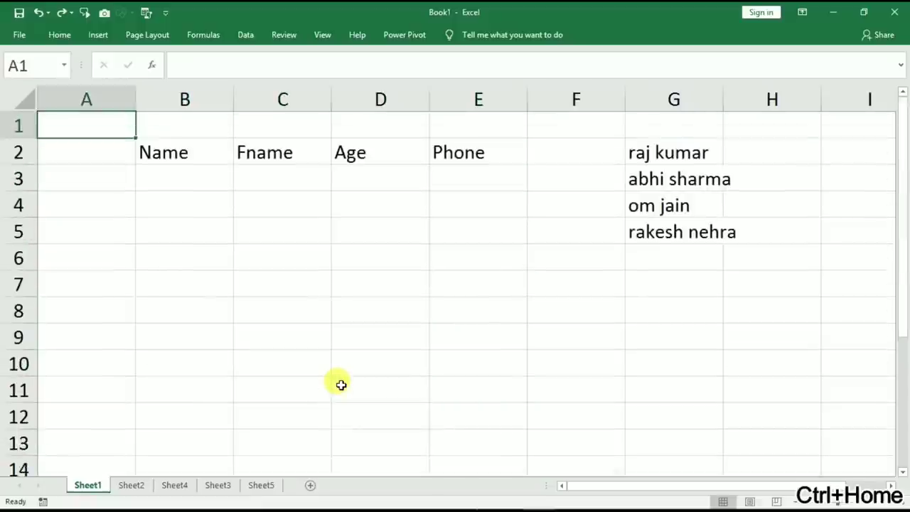
left_click(170, 211)
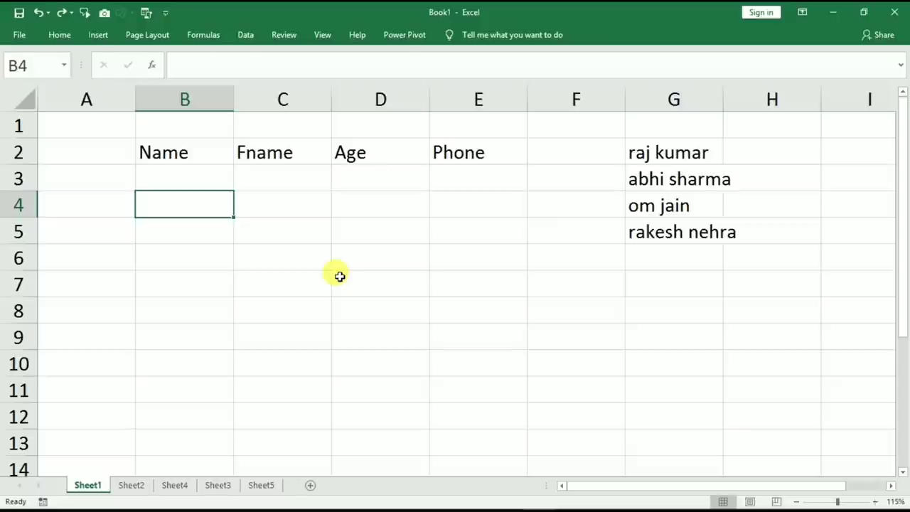
Insert a ☺ smiley in B4 with Alt+1, then click around and return to B4.
key("alt")
key("alt+1")
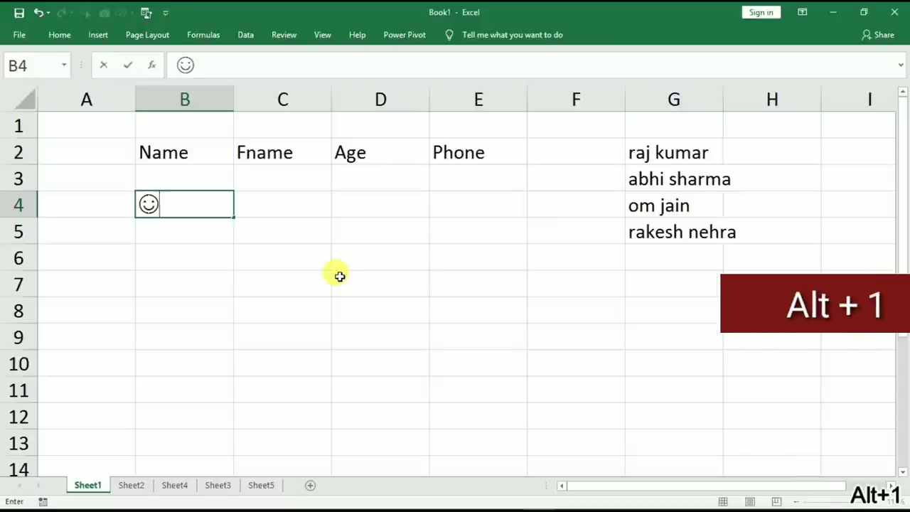
left_click(226, 281)
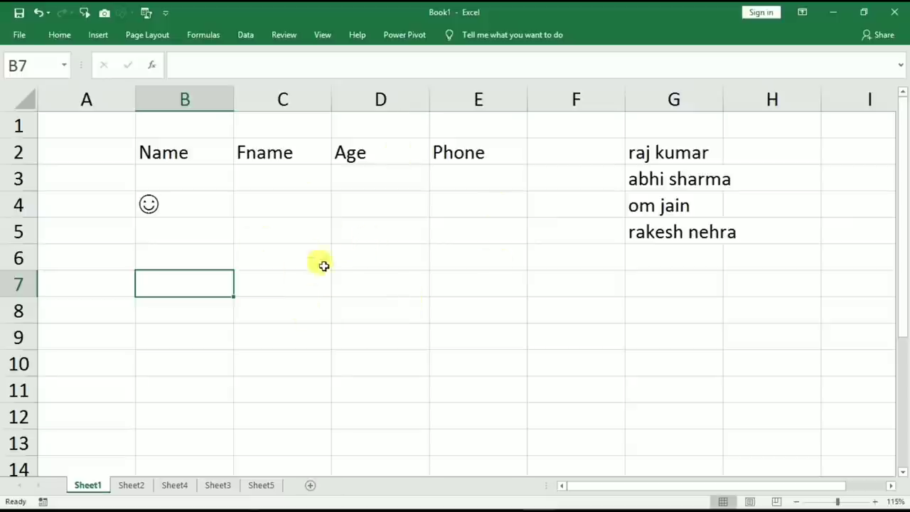
left_click(273, 153)
left_click(483, 177)
left_click(380, 310)
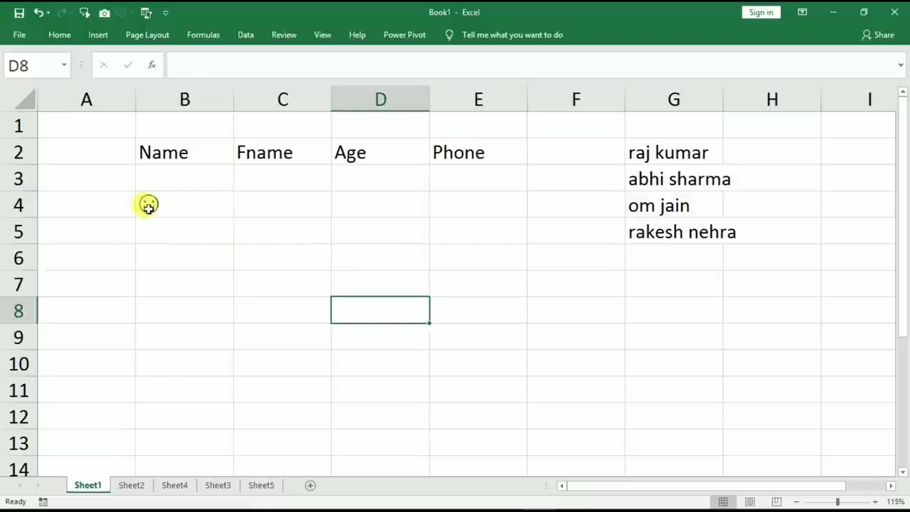
left_click(147, 205)
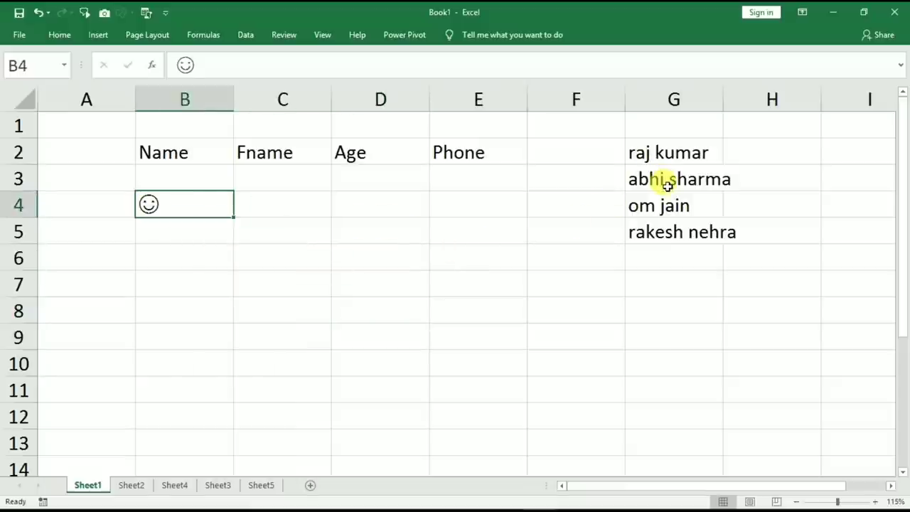
Clear the last two names in G2:G5 with the fill handle, undo it, and close Format Cells unchanged.
left_click_drag(669, 150, 680, 230)
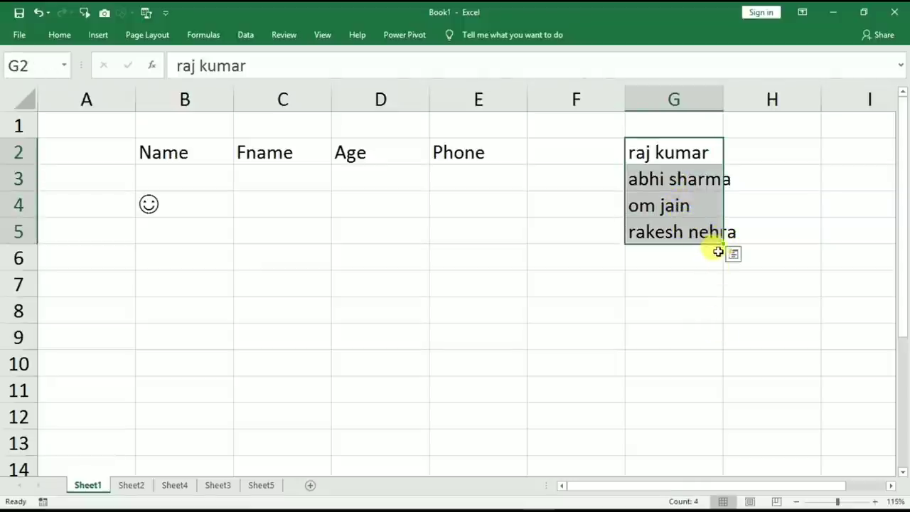
left_click_drag(724, 244, 723, 190)
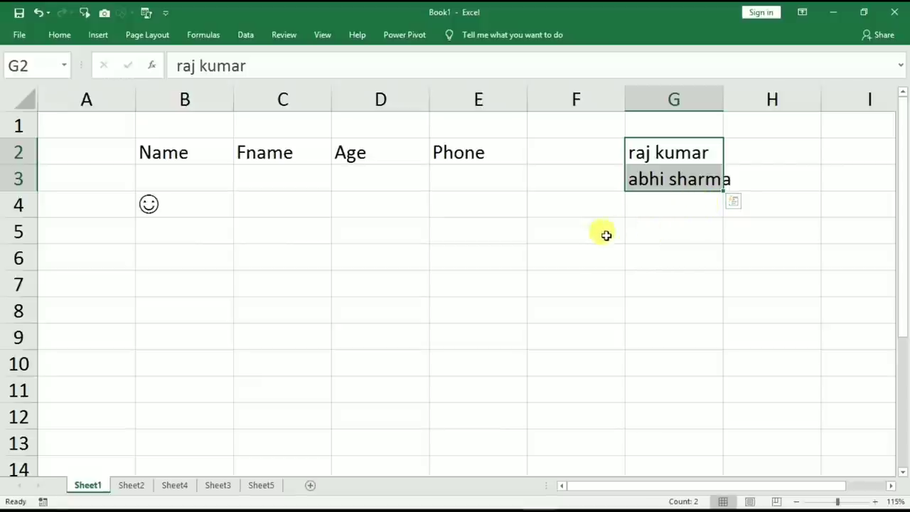
left_click(463, 221)
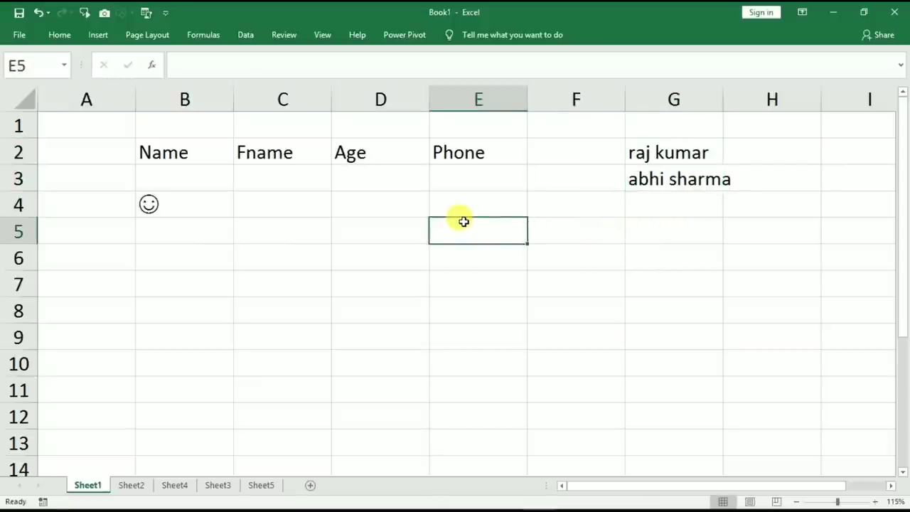
key("ctrl+z")
left_click(376, 237)
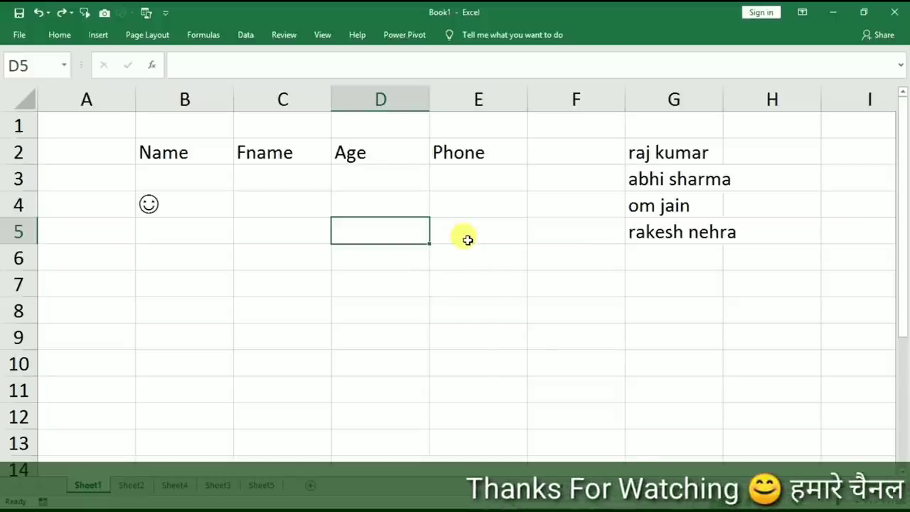
key("ctrl+1")
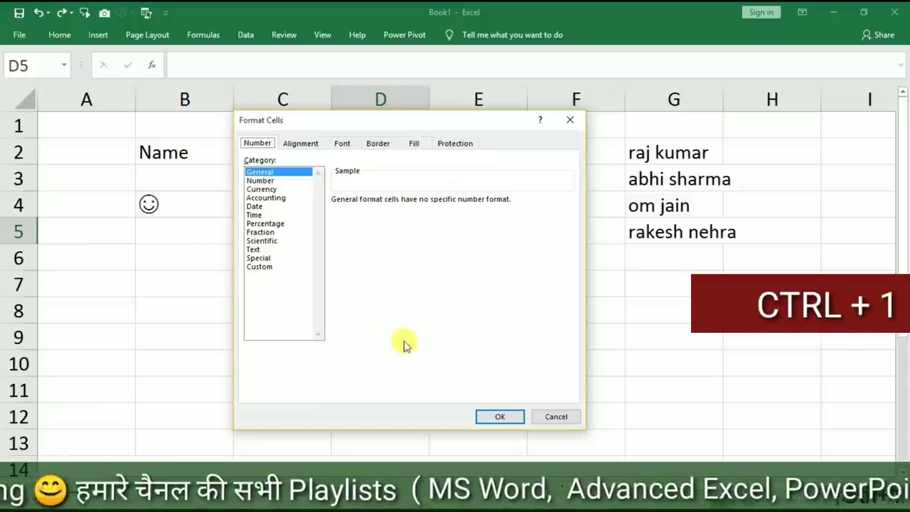
left_click(570, 120)
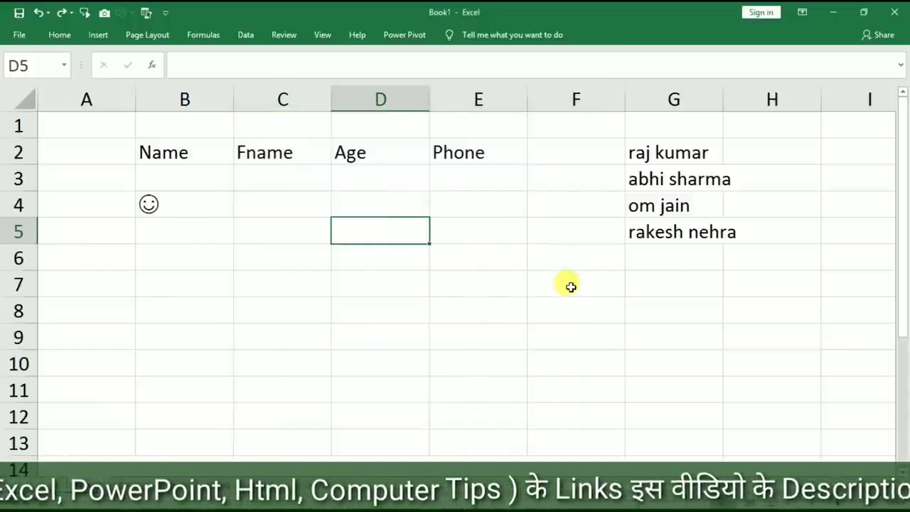
Make the G2:G5 names white, undo it, and open Format Cells for them.
left_click_drag(650, 156, 668, 233)
left_click(63, 34)
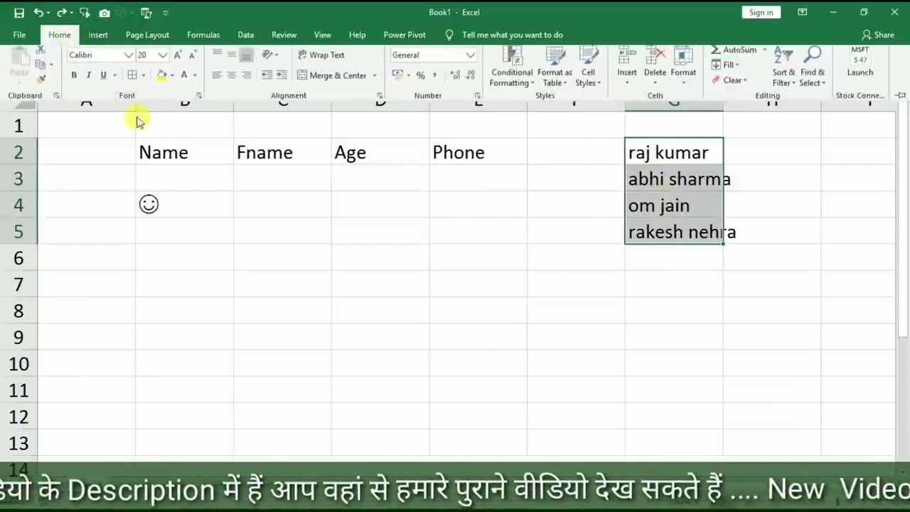
left_click(194, 80)
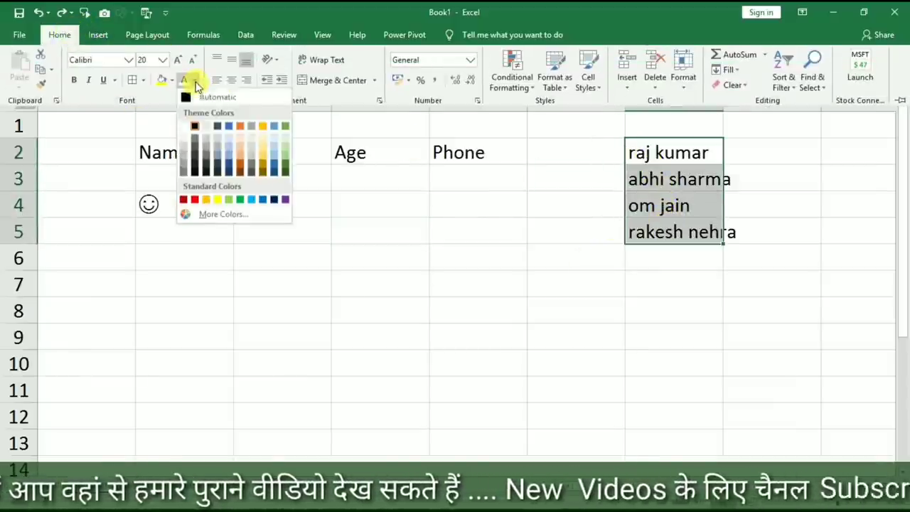
left_click(183, 127)
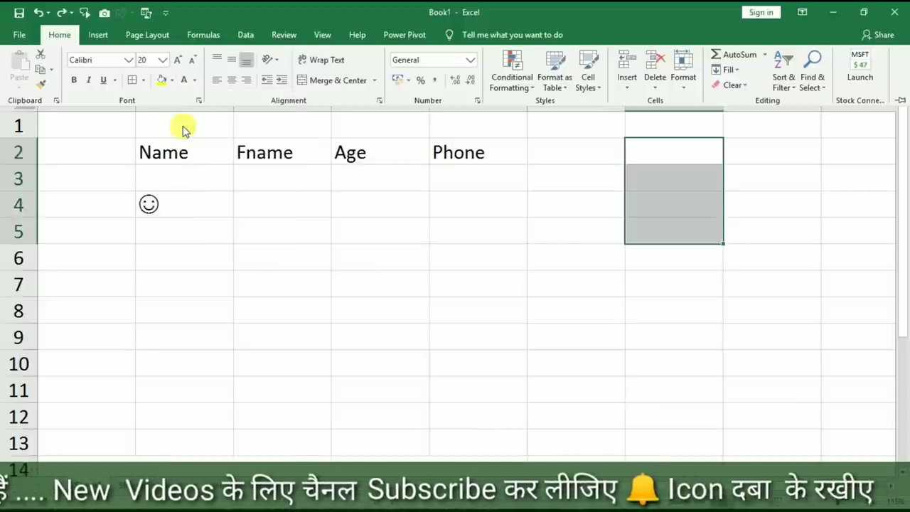
left_click(172, 80)
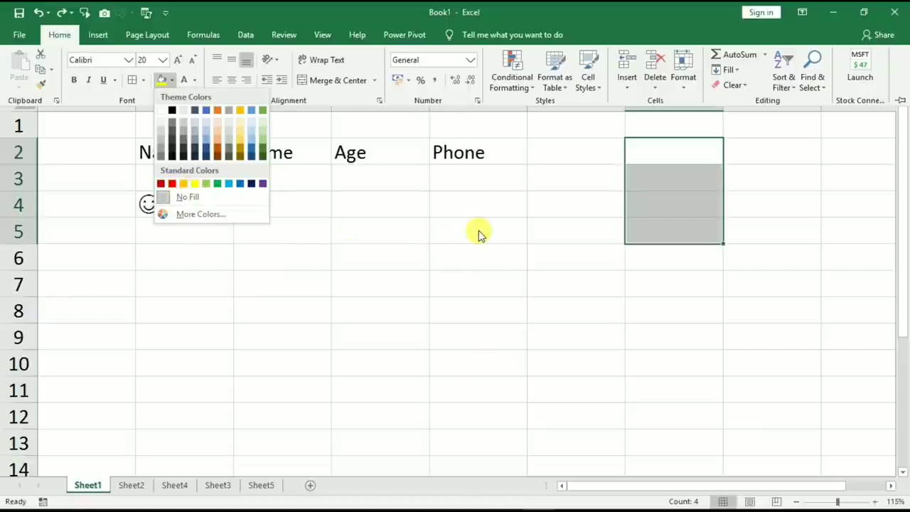
key("Escape")
key("ctrl+z")
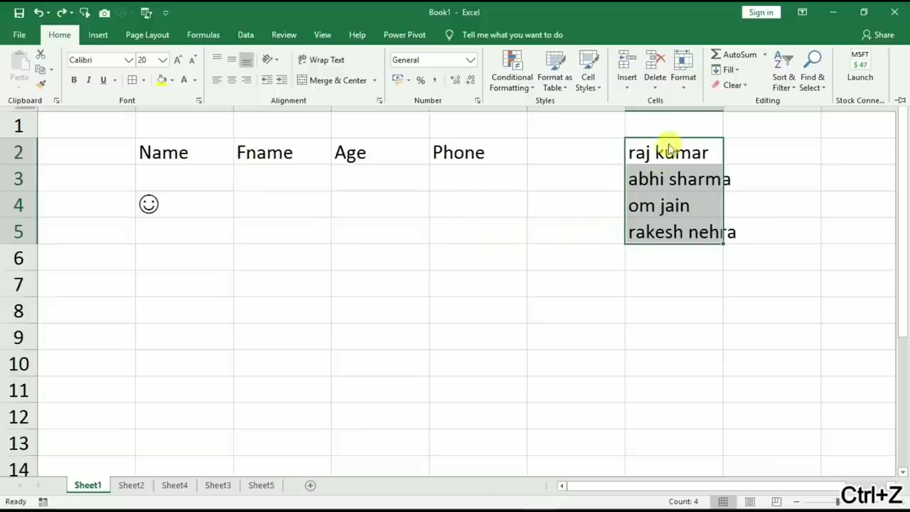
key("ctrl+1")
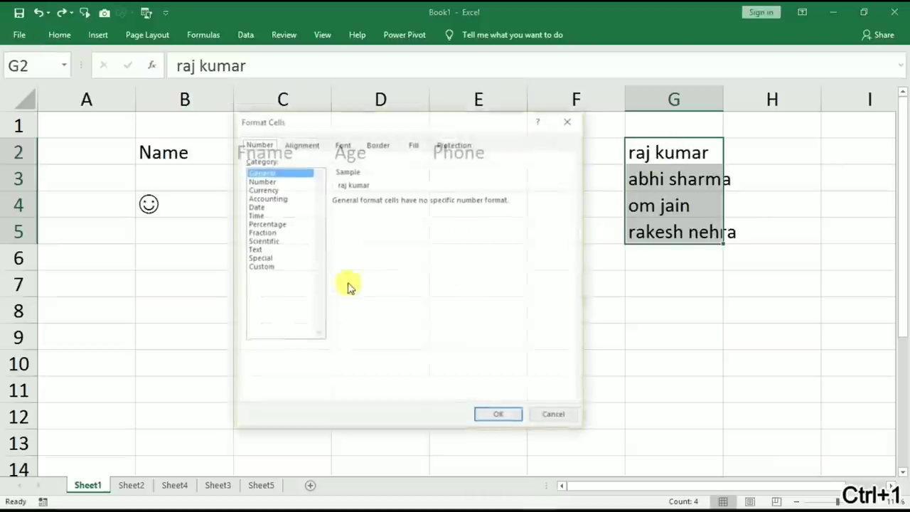
left_click(257, 266)
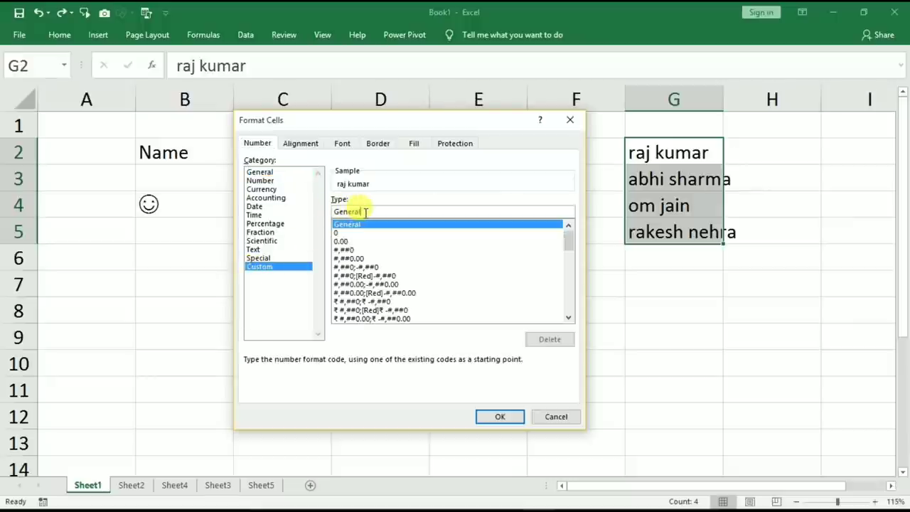
left_click(365, 212)
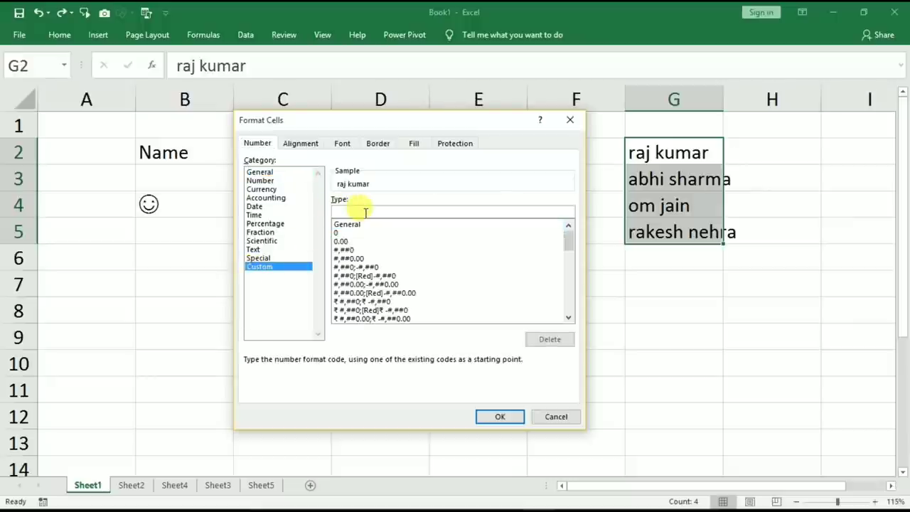
type(";;;")
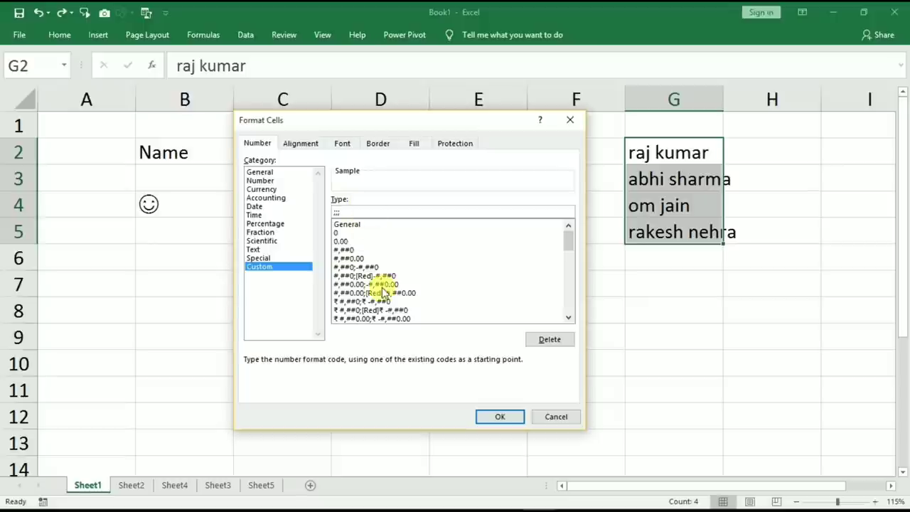
left_click(499, 418)
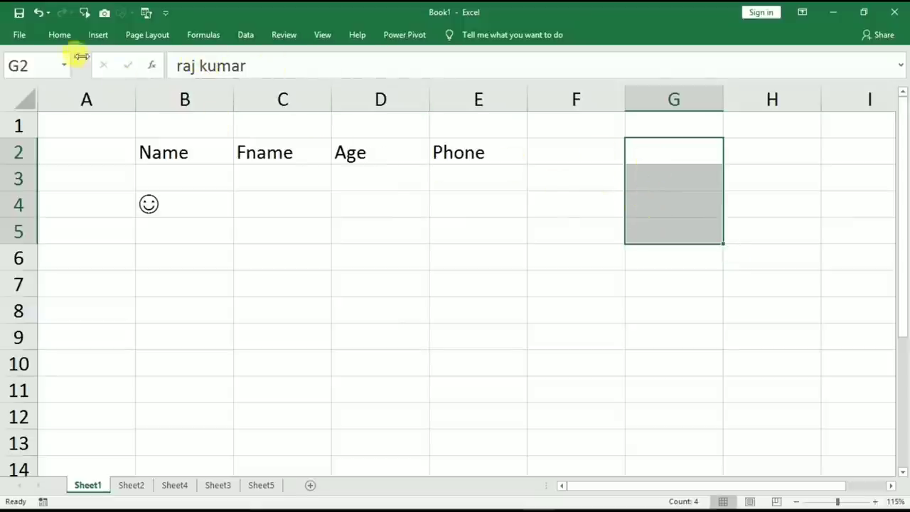
left_click(56, 35)
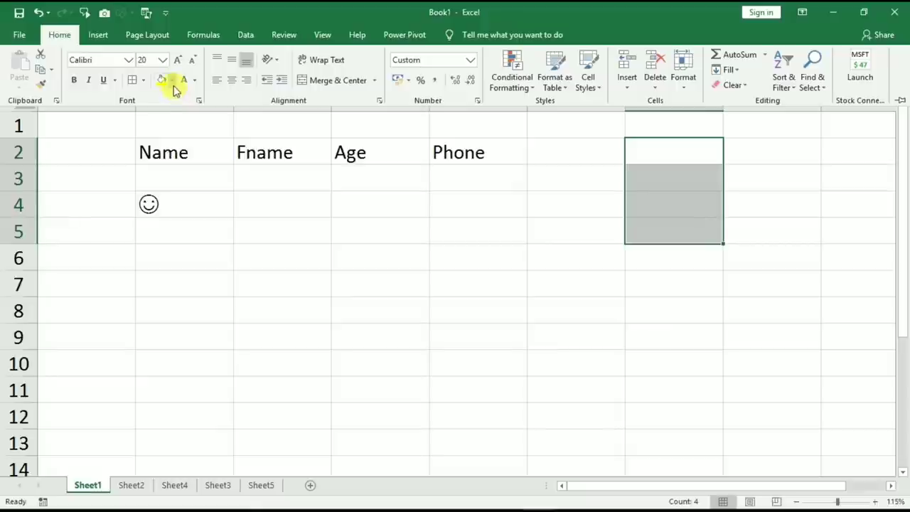
left_click(171, 81)
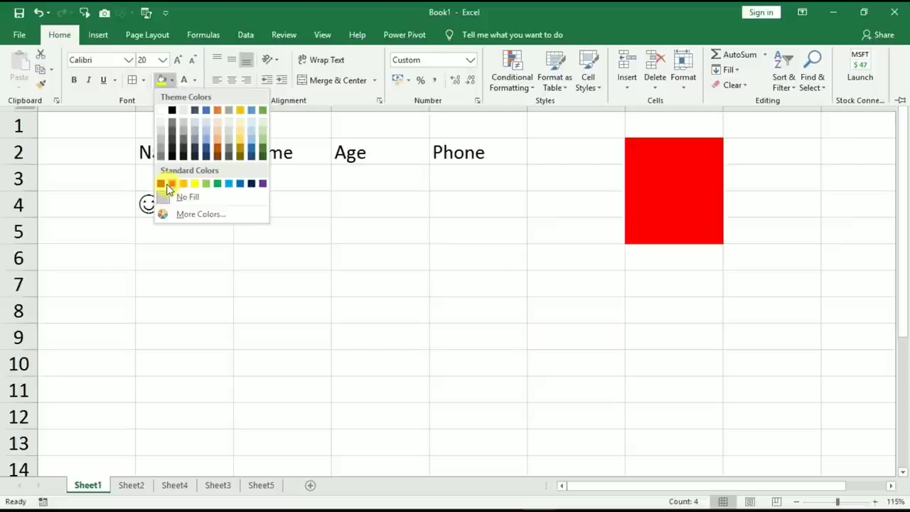
key("Escape")
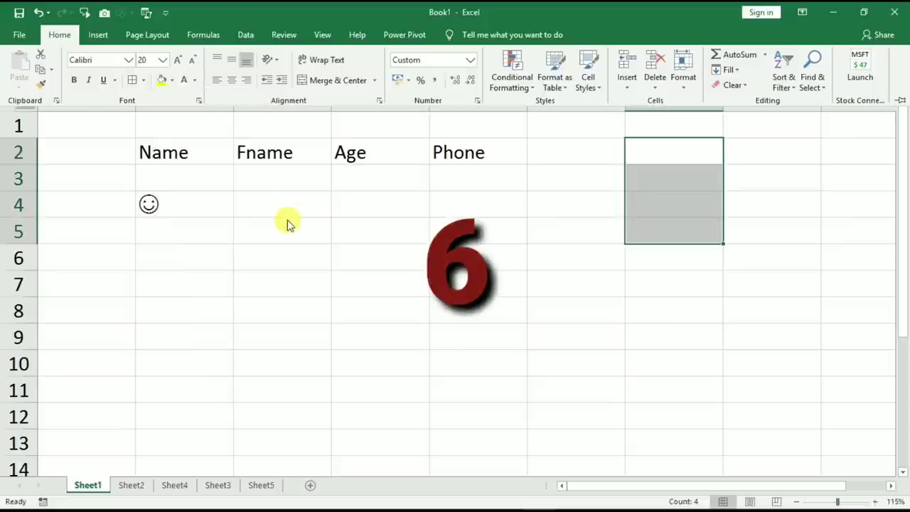
key("Escape")
left_click(307, 229)
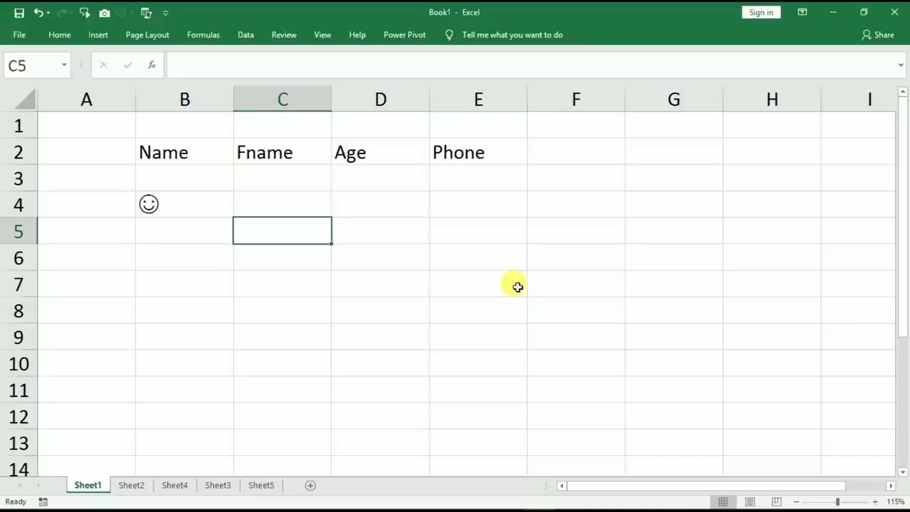
key("ctrl+F2")
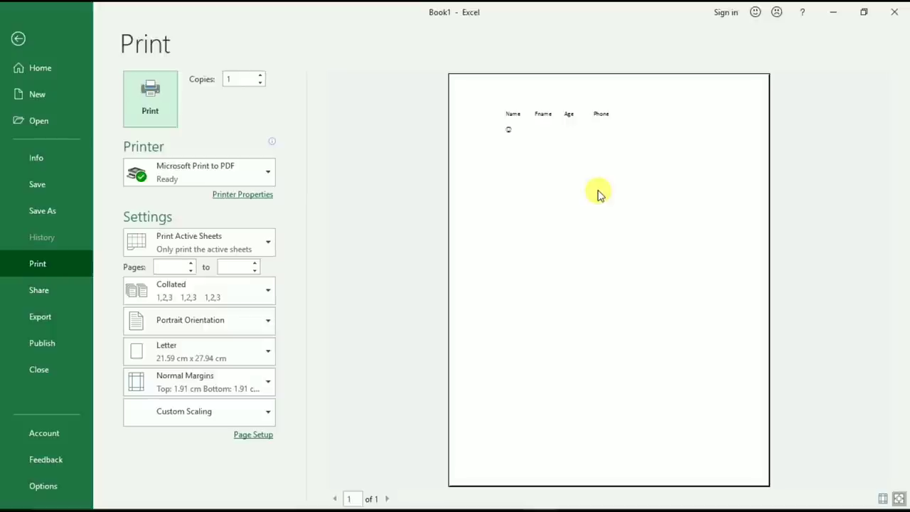
key("Escape")
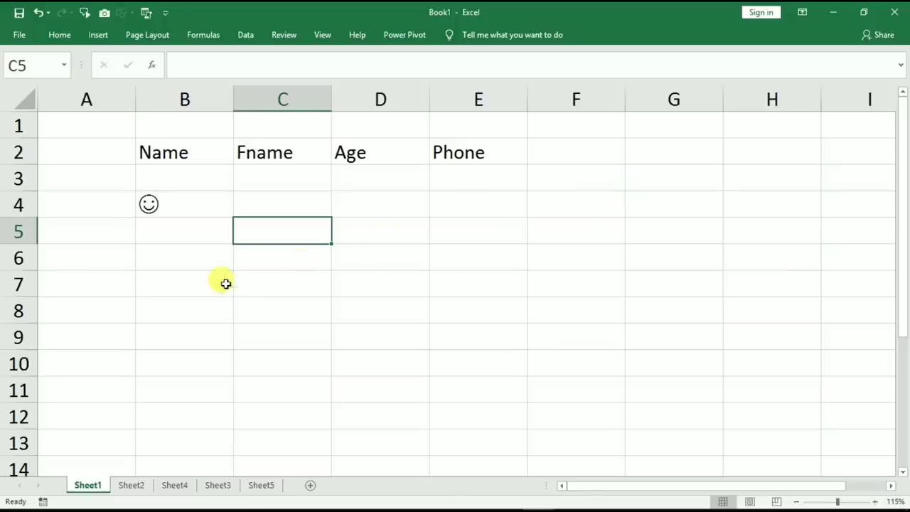
left_click(217, 251)
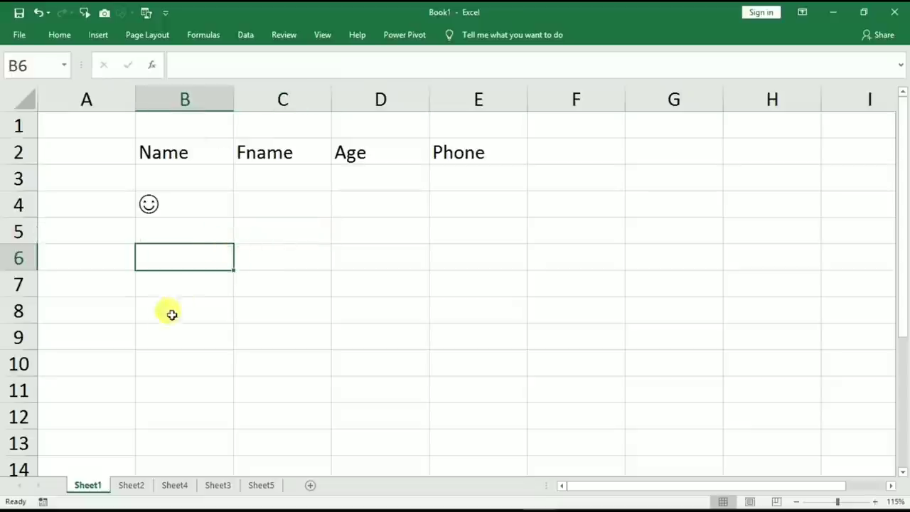
On Sheet2, type the first name in C2 and Flash Fill first names into C3:C5.
left_click(127, 486)
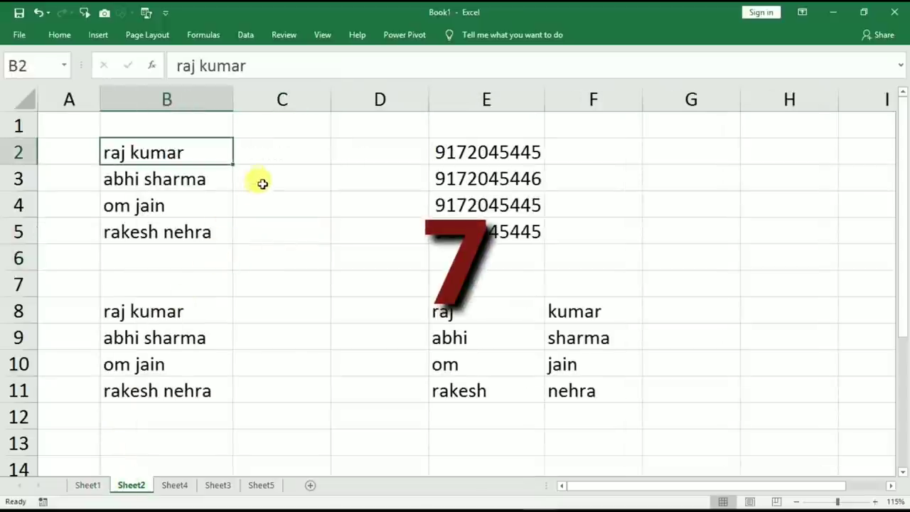
left_click(270, 150)
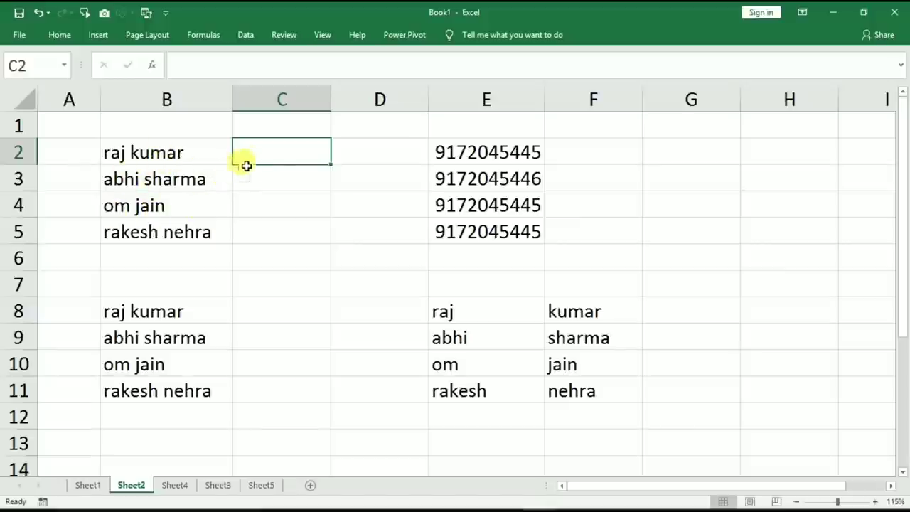
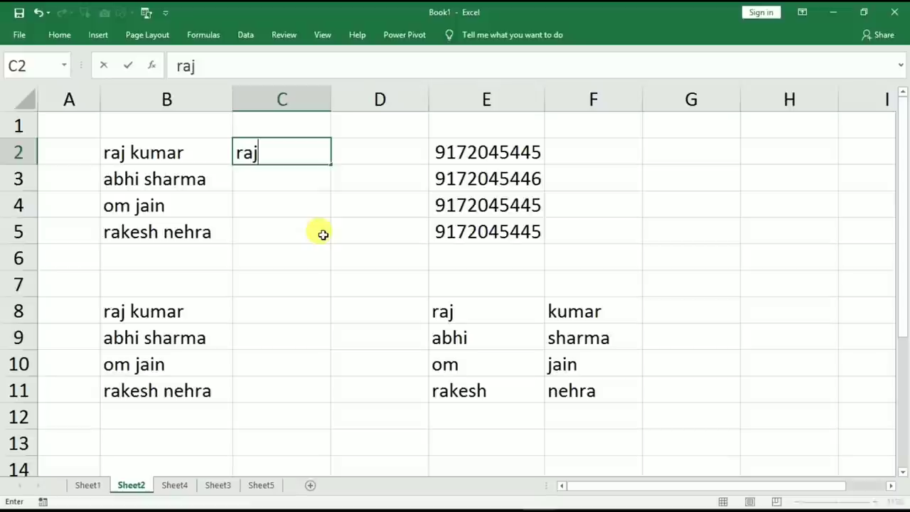
key("Return")
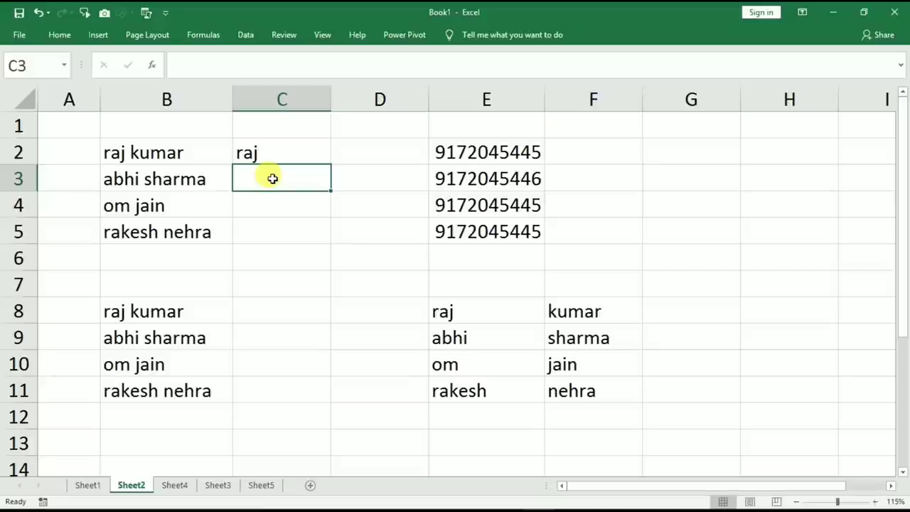
key("ctrl+e")
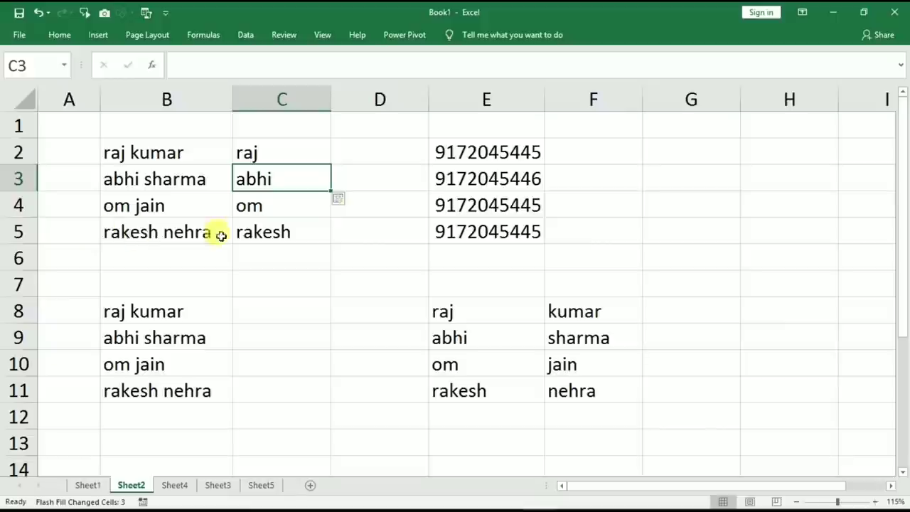
left_click(343, 157)
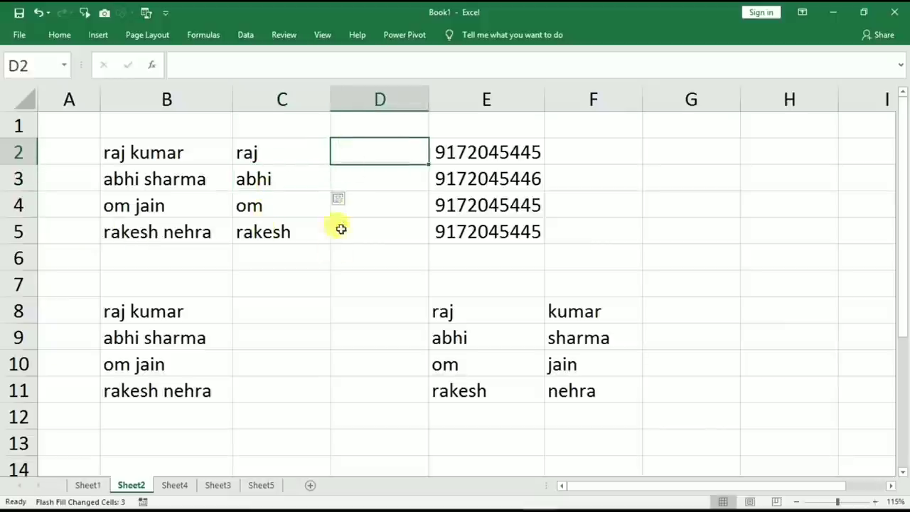
Type the surname in D2 and Flash Fill the remaining surnames into D3:D5.
type("kumar")
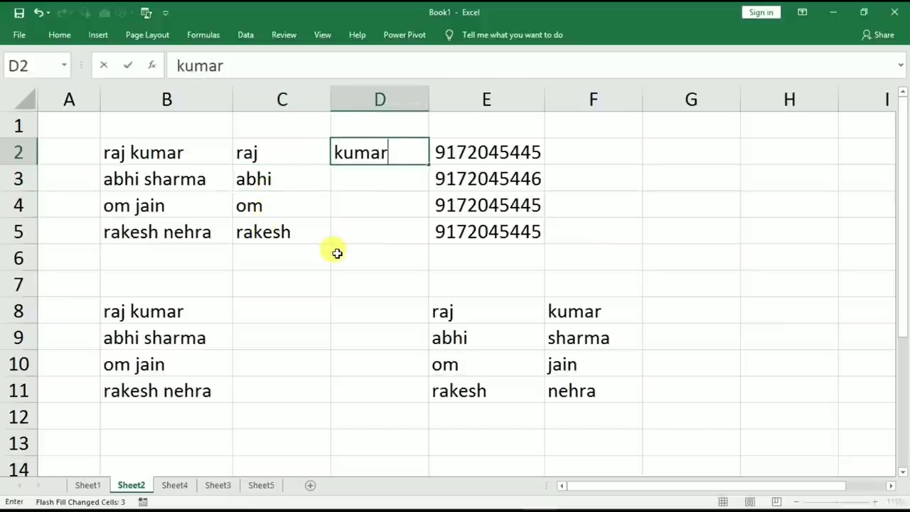
key("Return")
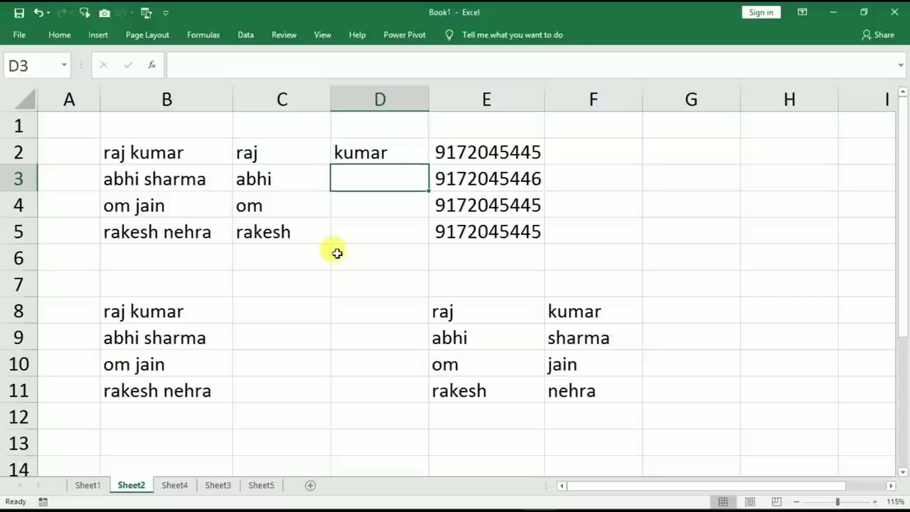
key("ctrl+e")
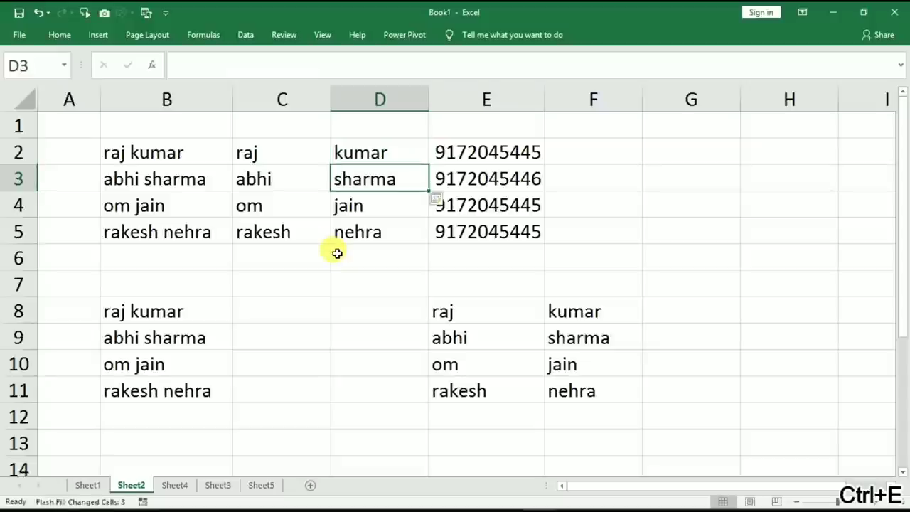
left_click(340, 149)
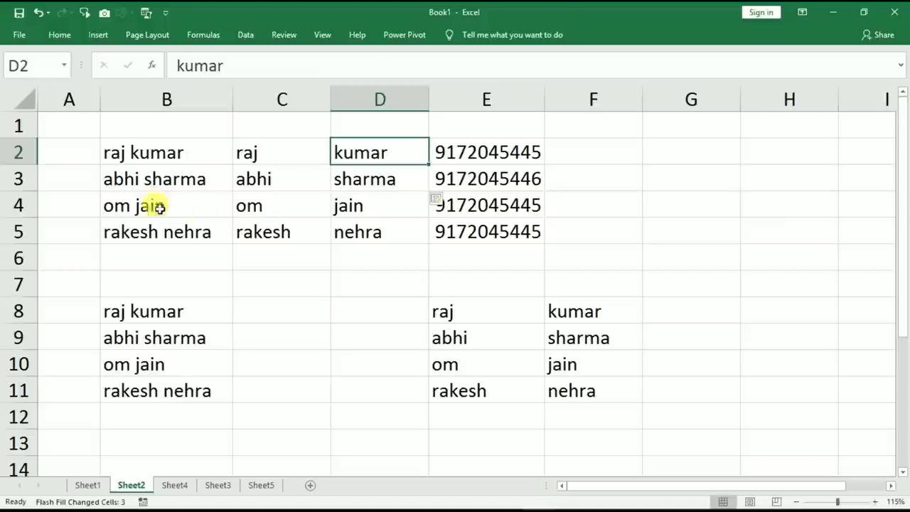
left_click(590, 148)
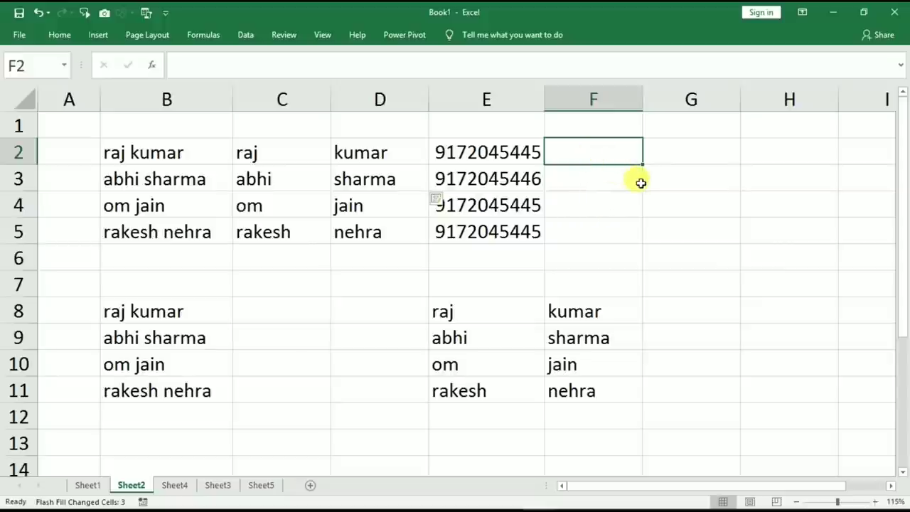
Enter the trimmed phone number in F2 and Flash Fill the rest into F3:F5.
type("720")
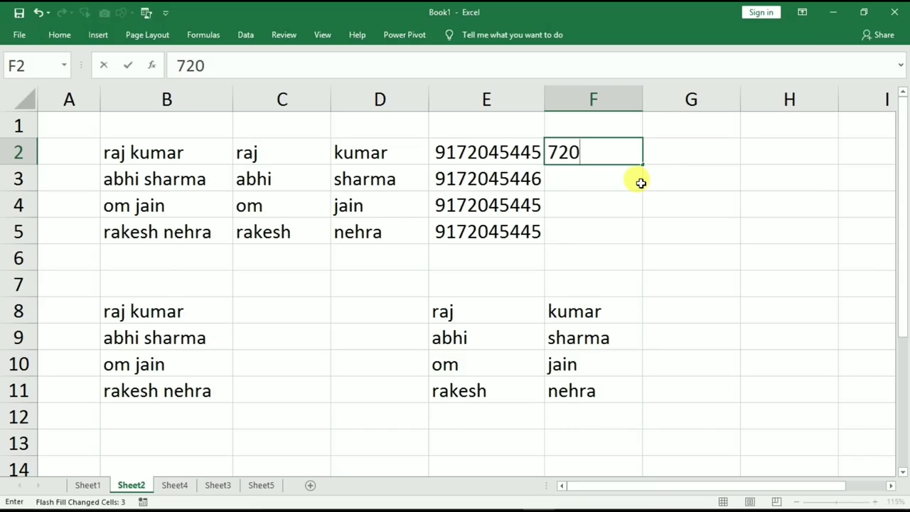
type("45445")
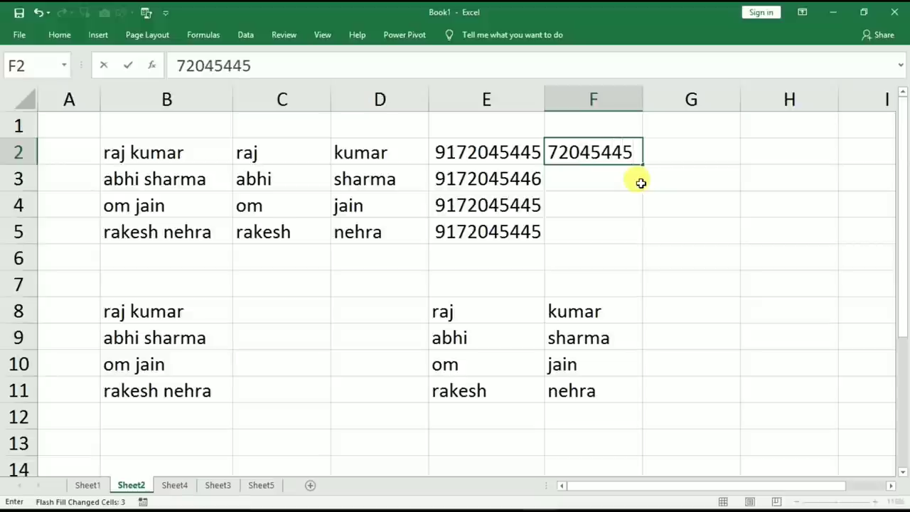
key("Return")
key("ctrl+e")
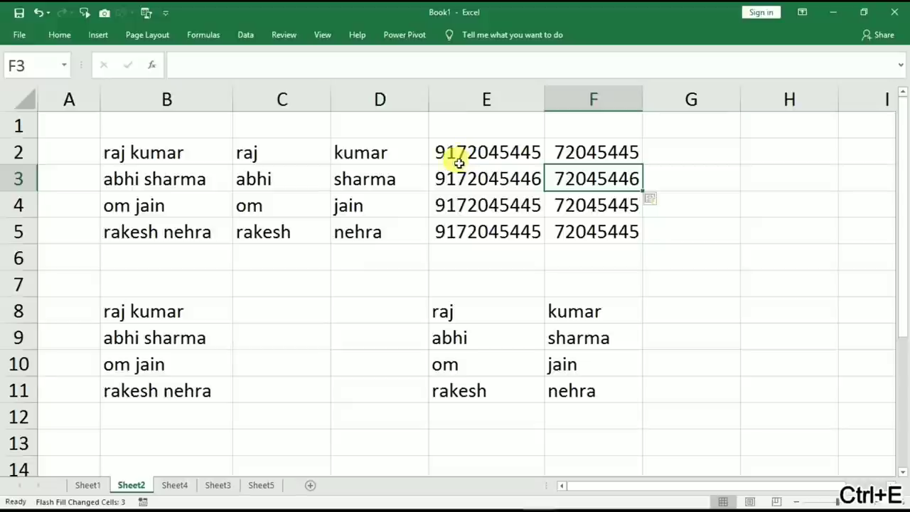
Type the first initial in C8 and Flash Fill initials into C9:C11.
left_click(300, 314)
type("r")
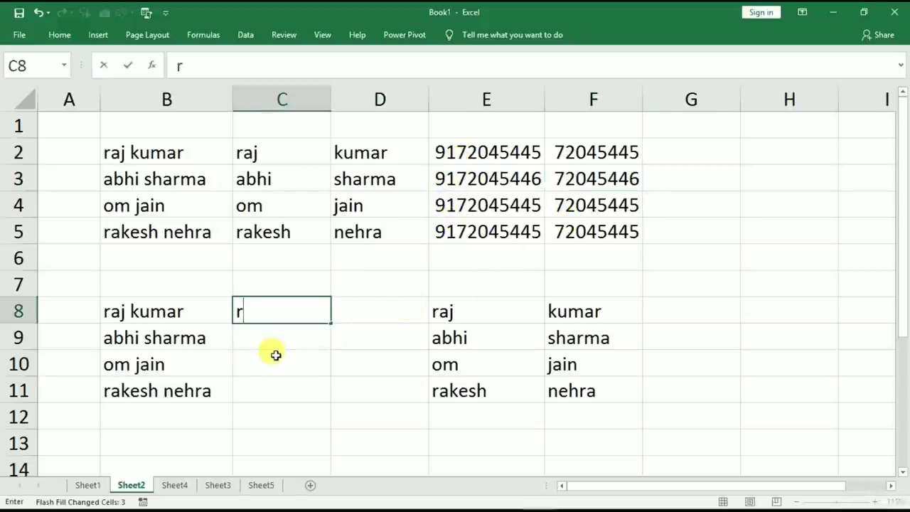
key("Return")
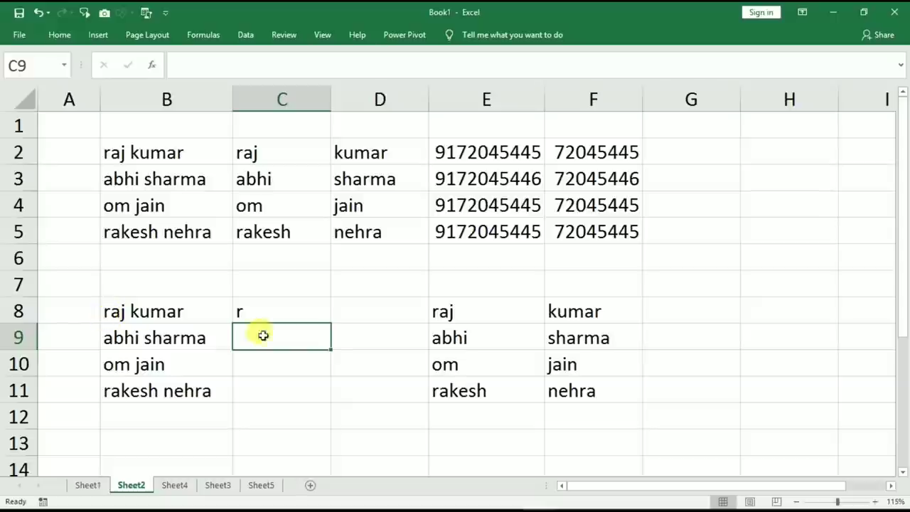
key("ctrl+e")
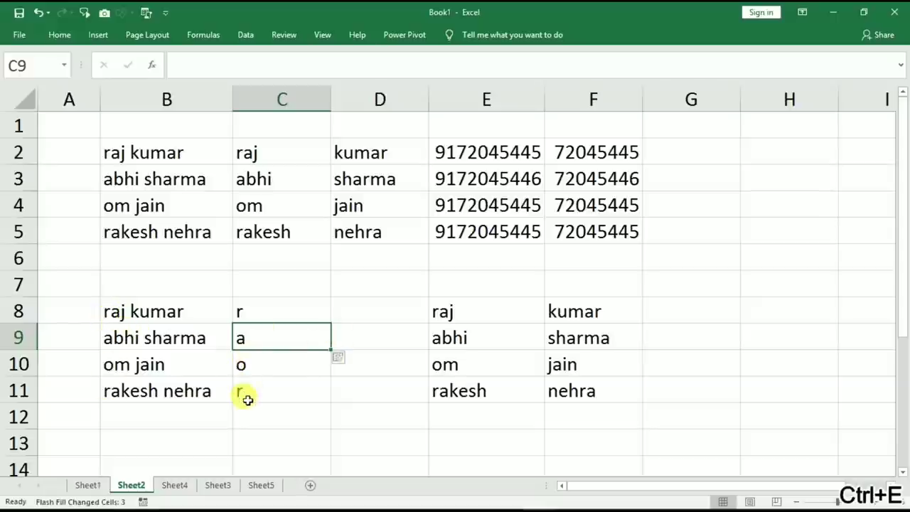
Type the rejoined full name in G8 and Flash Fill rejoined names into G9:G11.
left_click(524, 310)
left_click(575, 313)
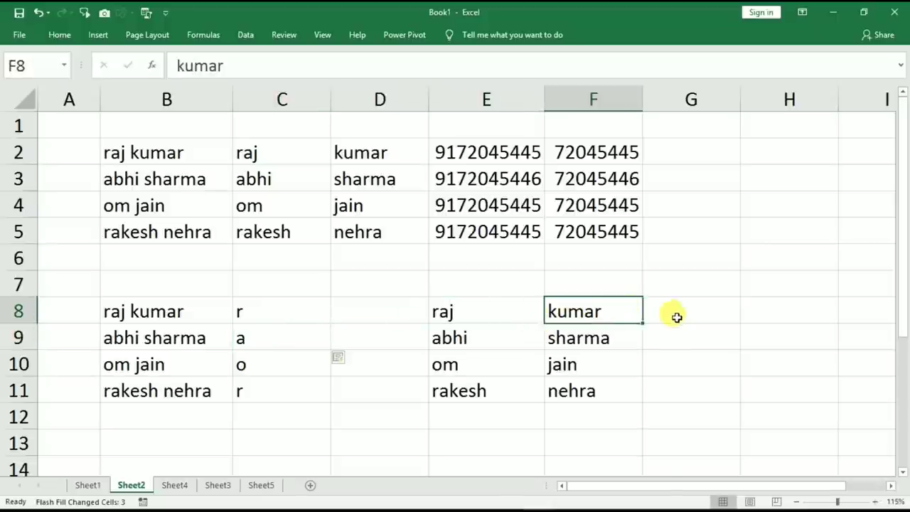
left_click(667, 313)
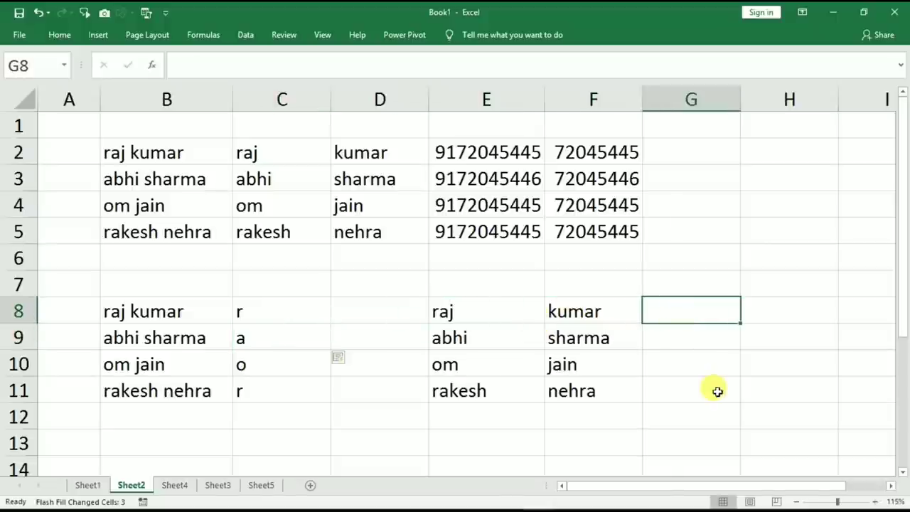
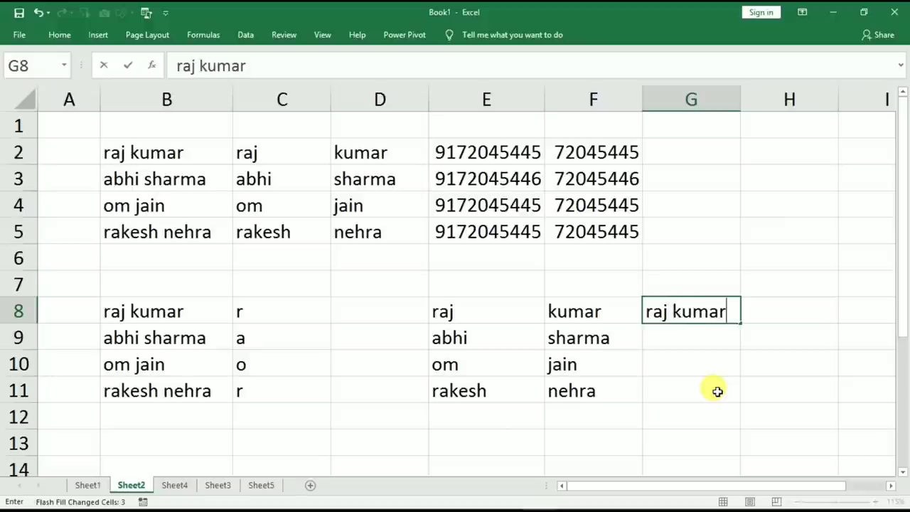
key("Return")
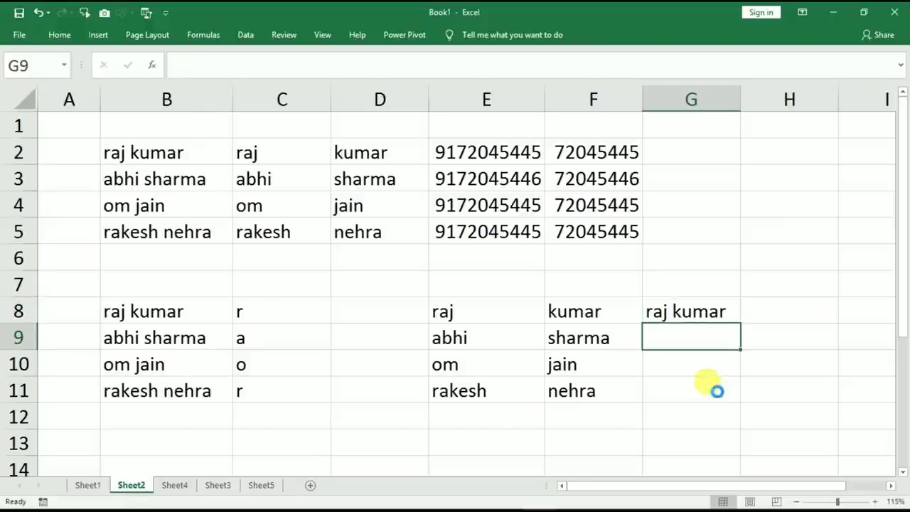
key("ctrl+e")
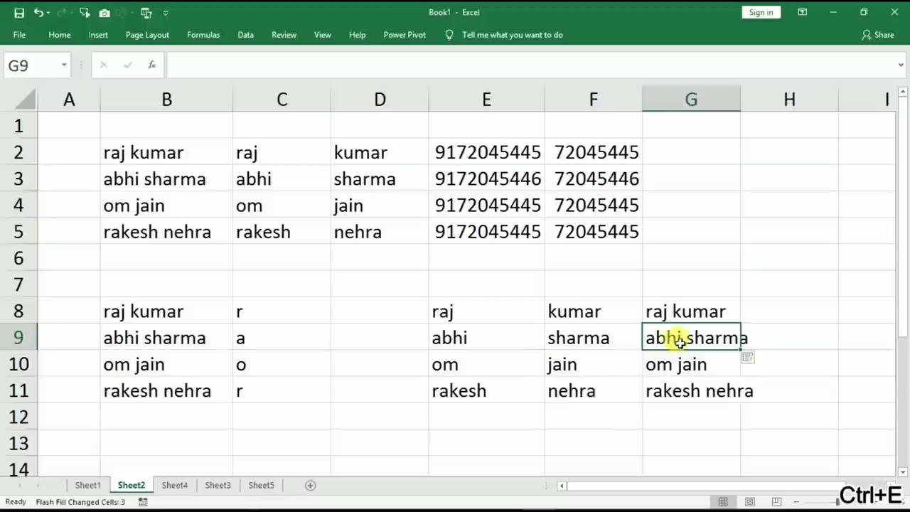
left_click(353, 281)
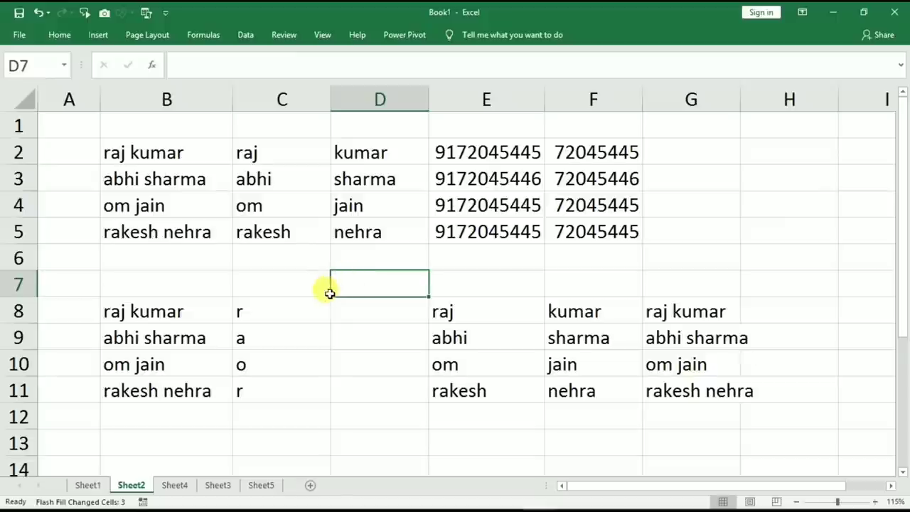
Copy the four full names from B8:B11 into B14:B17, then switch to Sheet4.
scroll(329, 291, "down", 2)
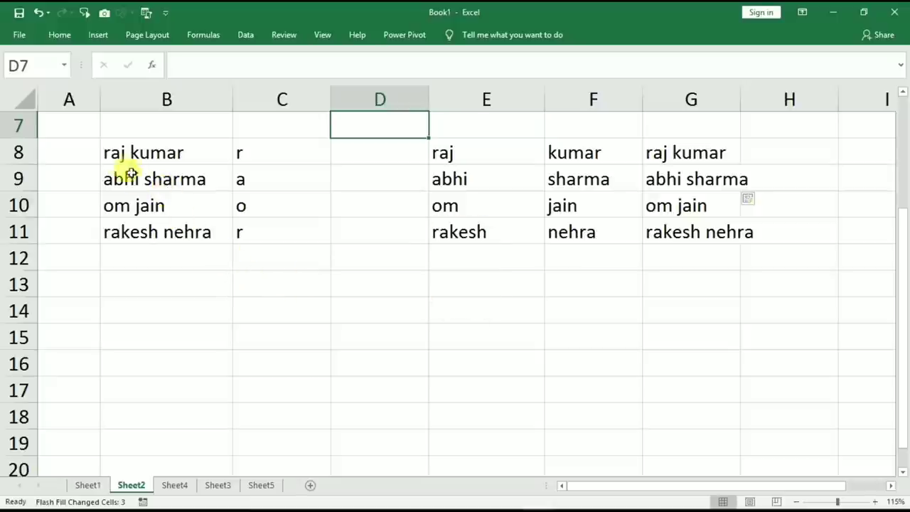
left_click_drag(116, 152, 142, 234)
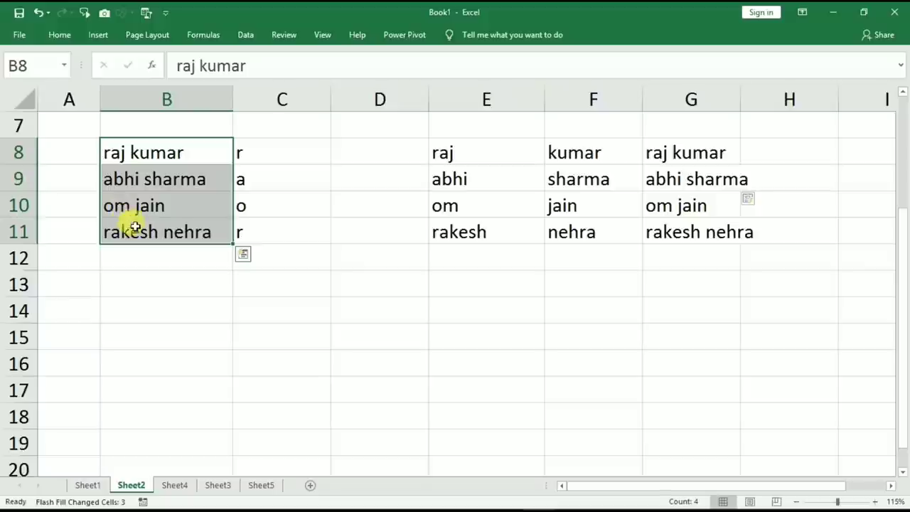
key("ctrl+c")
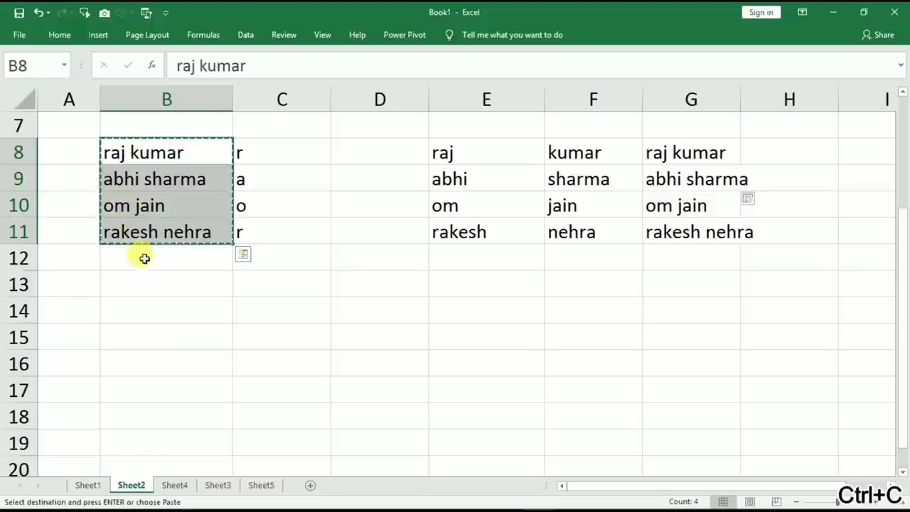
left_click(148, 306)
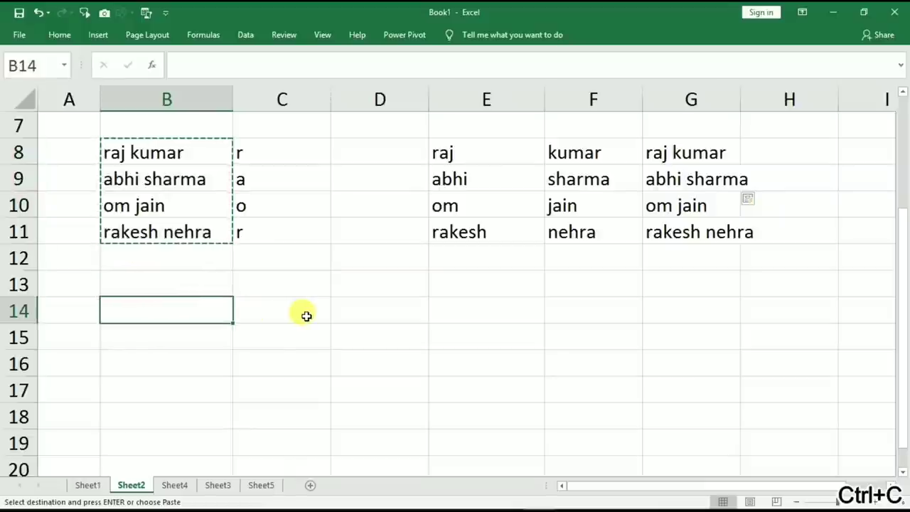
key("Return")
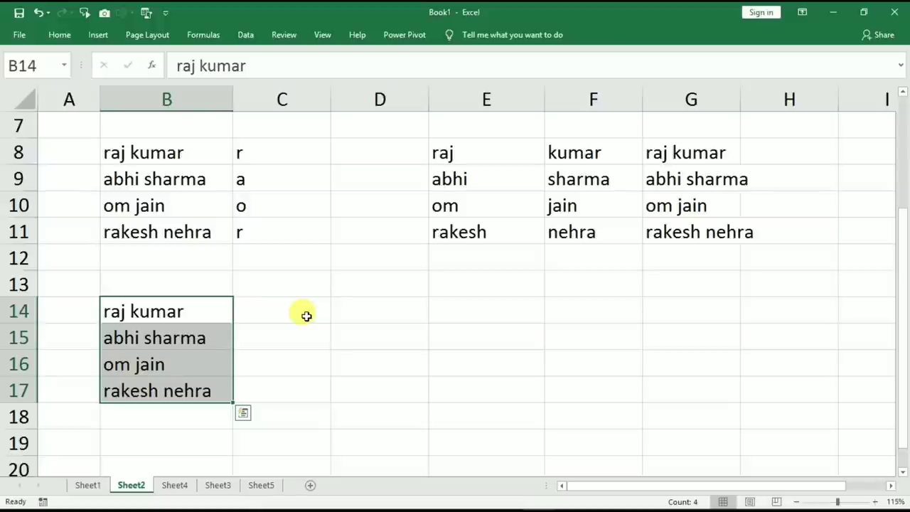
left_click(177, 486)
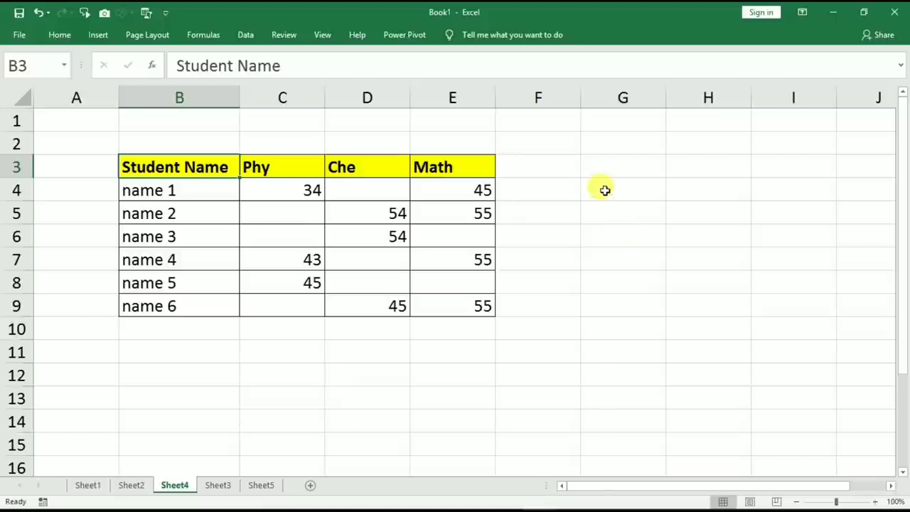
Fill every cell of G4:I10 with 'ok' at once.
left_click_drag(604, 189, 778, 325)
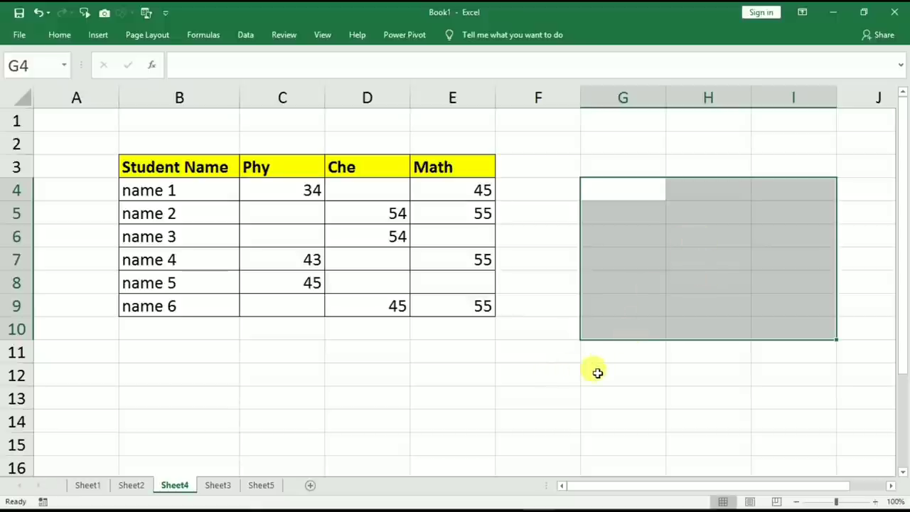
type("ok")
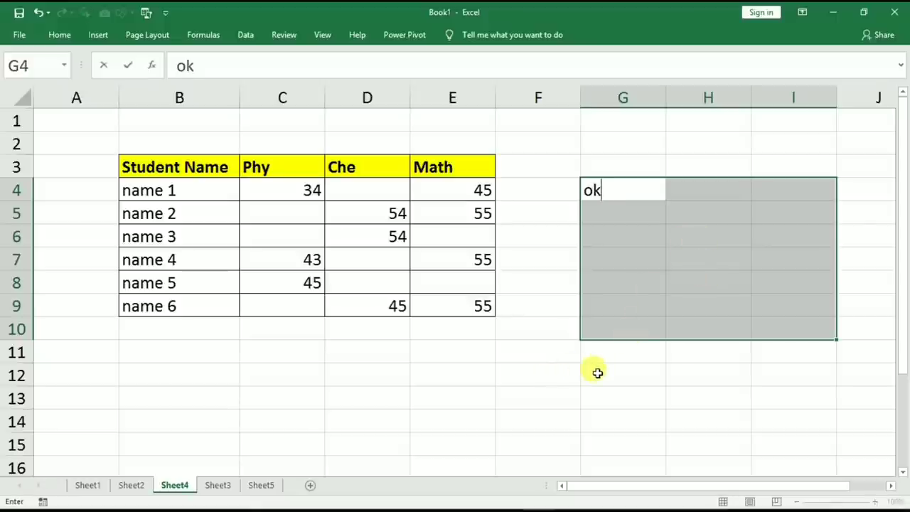
key("ctrl+Return")
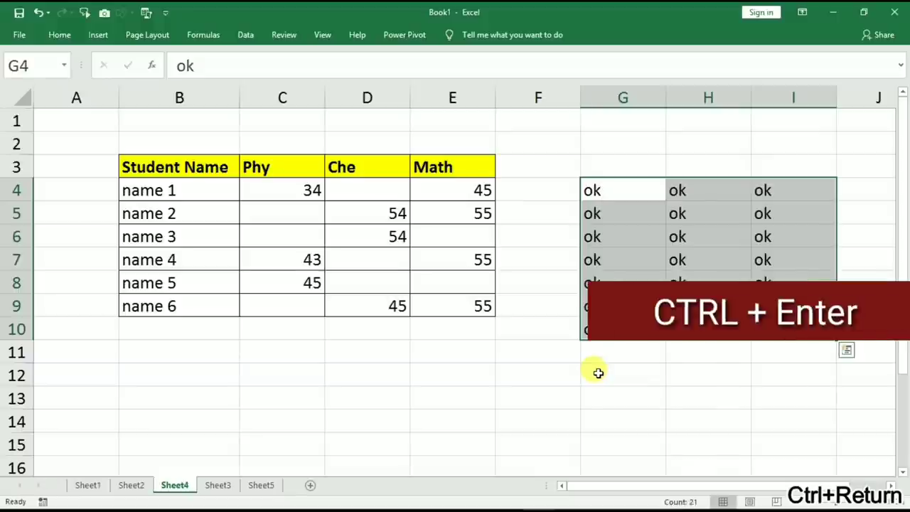
Fill 'ok' into B12:B14, D12:D15, F12:F14 and H12:H15 together.
left_click_drag(183, 364, 173, 429)
left_click_drag(358, 379, 361, 442)
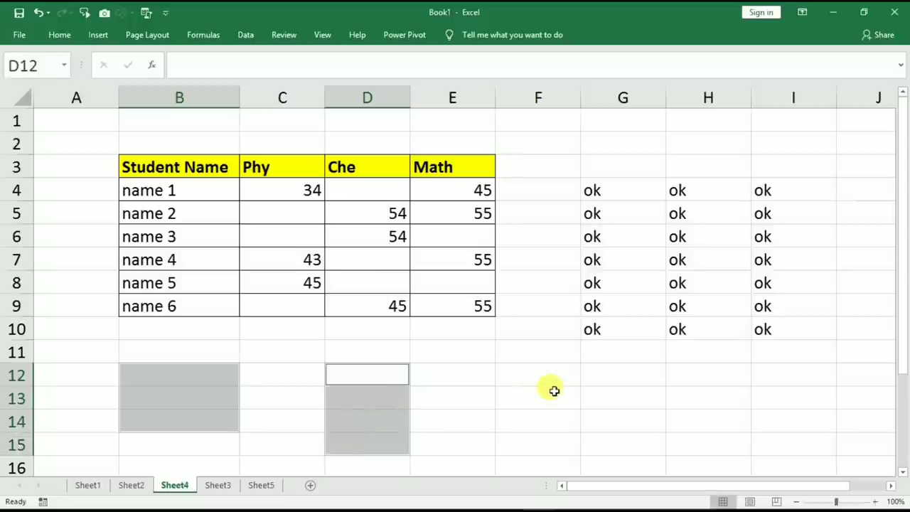
left_click_drag(529, 374, 534, 423)
left_click_drag(692, 377, 697, 437)
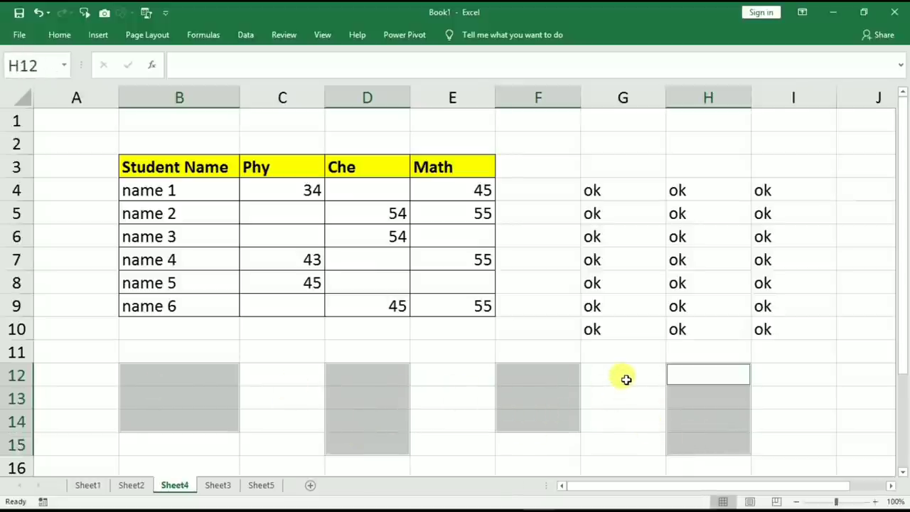
type("ok")
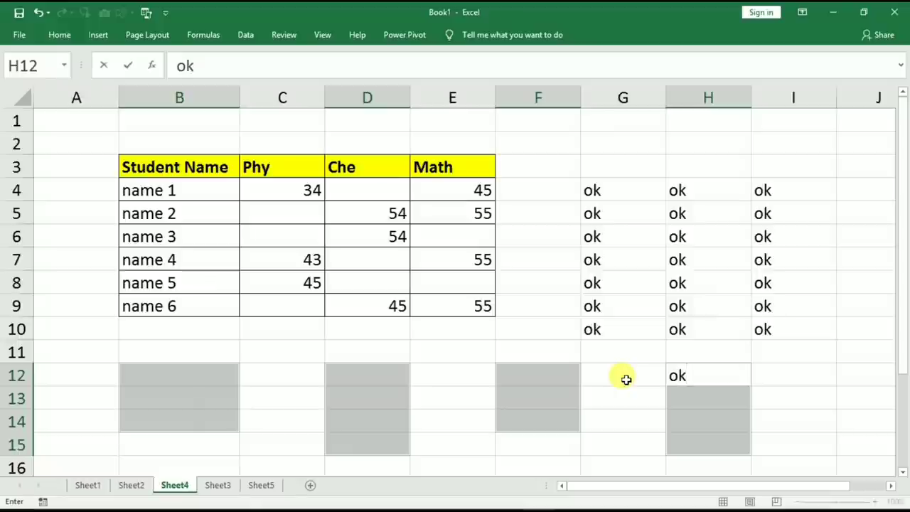
key("ctrl+Return")
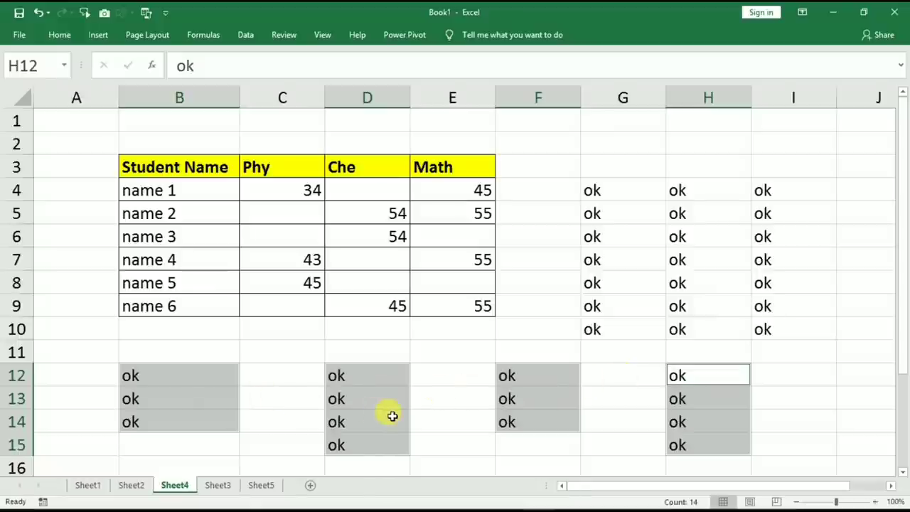
Point out the Phy score 43 and the empty mark cells C5, C6, C9 and D4.
left_click(296, 260)
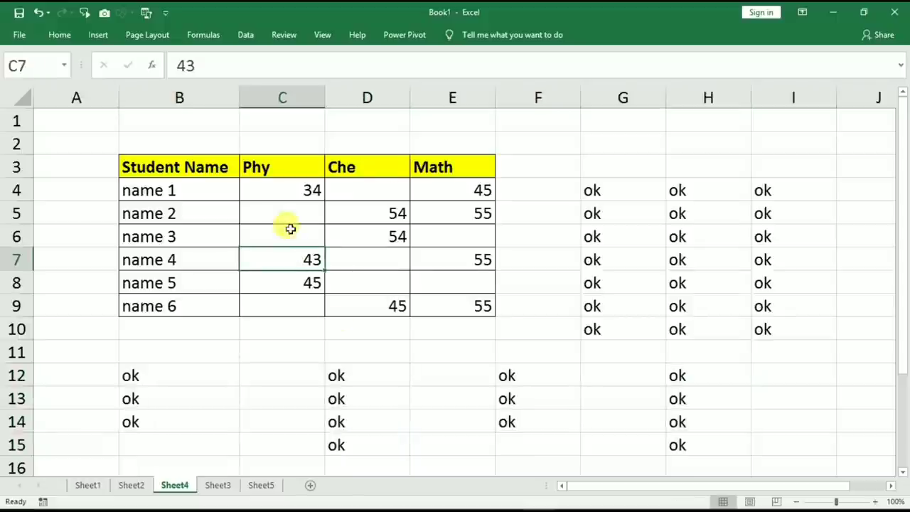
left_click(287, 212)
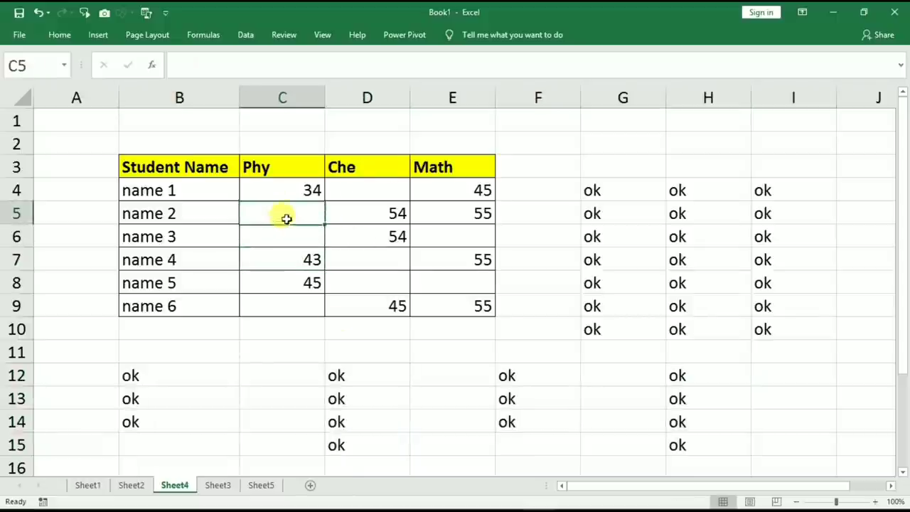
left_click(286, 233)
left_click(275, 299)
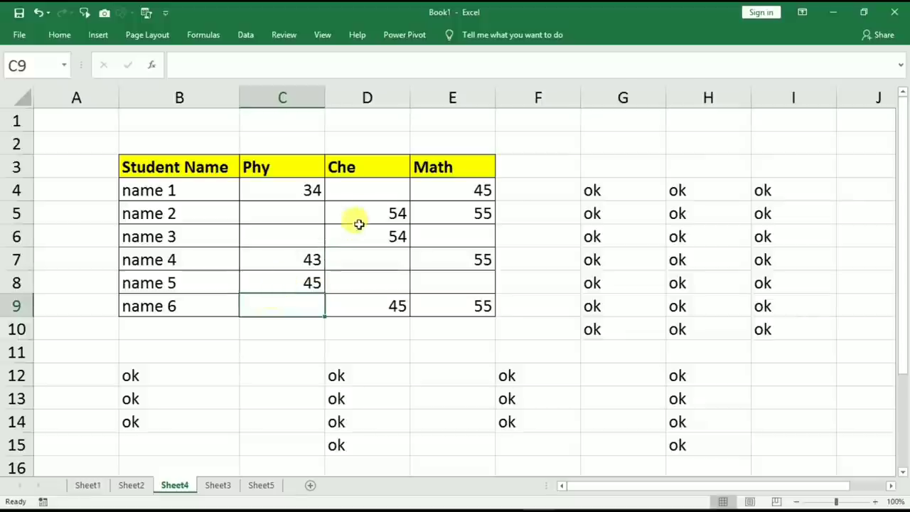
left_click(375, 194)
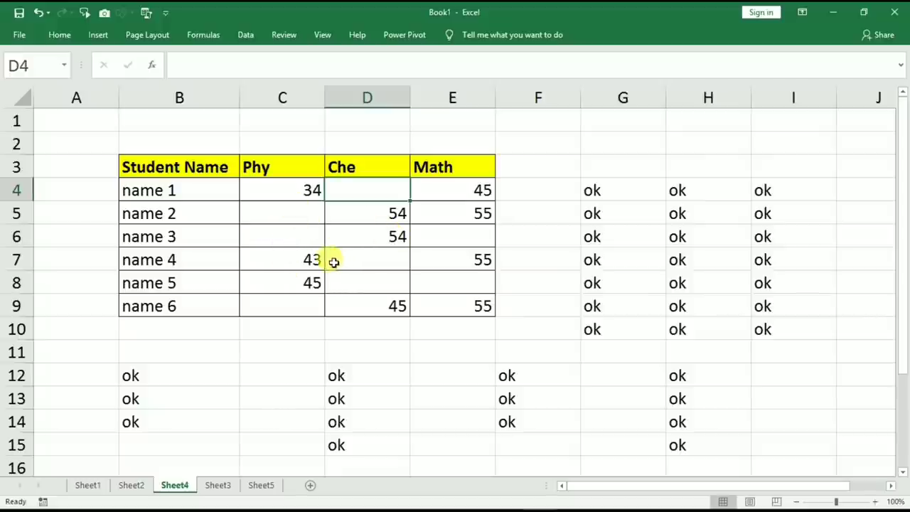
Select only the blank cells in C4:E9 via Go To Special and fill them with A.
left_click_drag(266, 189, 442, 304)
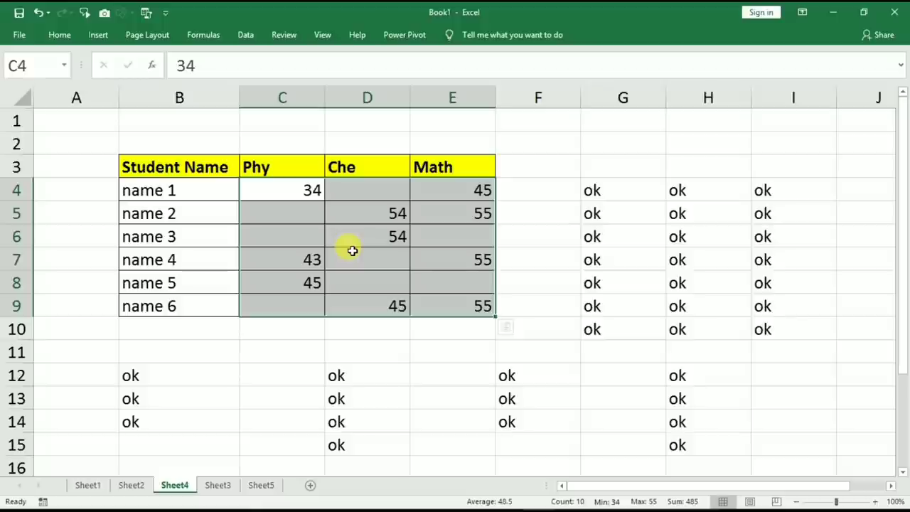
key("ctrl+g")
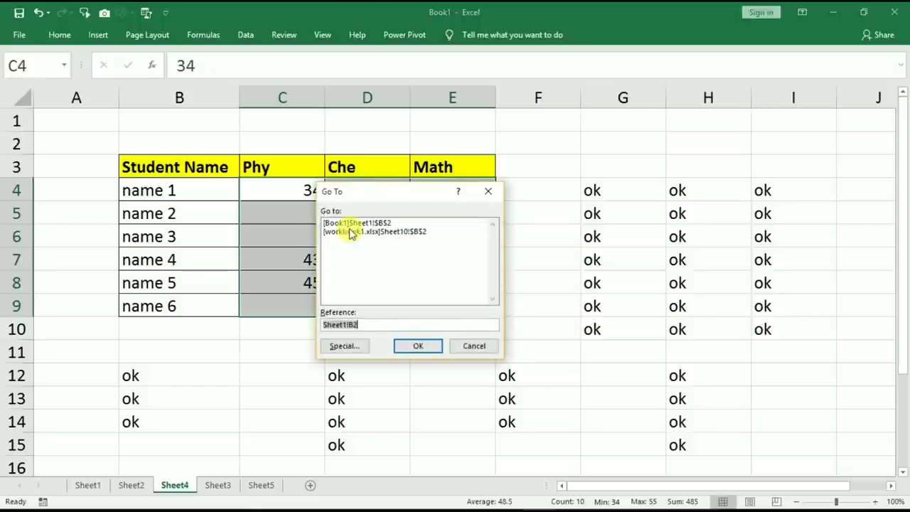
left_click(350, 347)
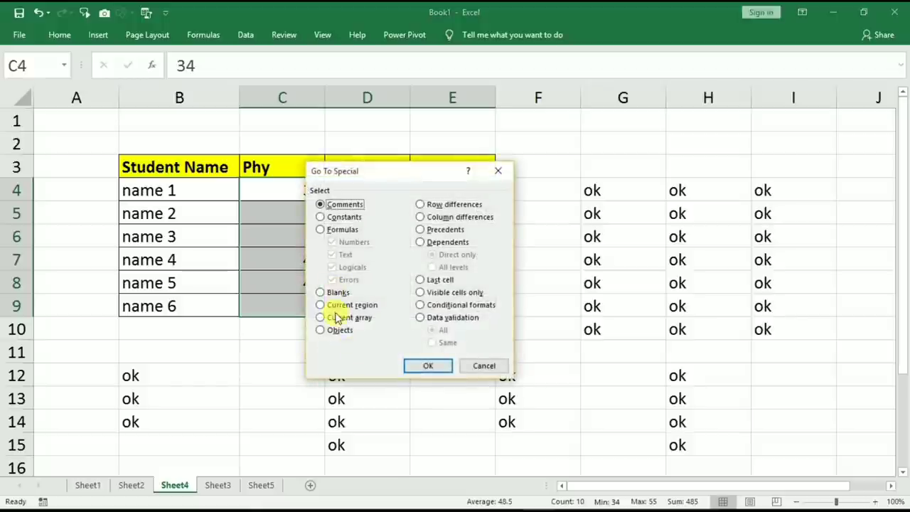
left_click(324, 293)
left_click(425, 371)
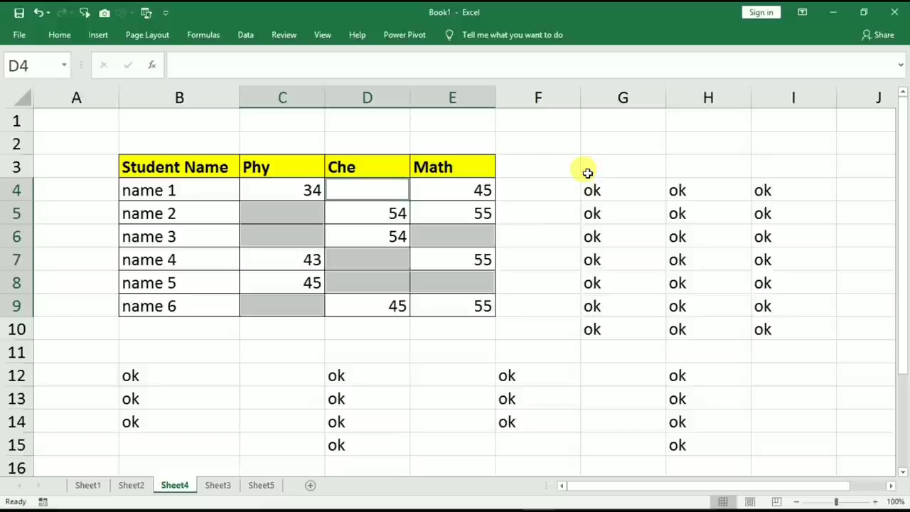
type("A")
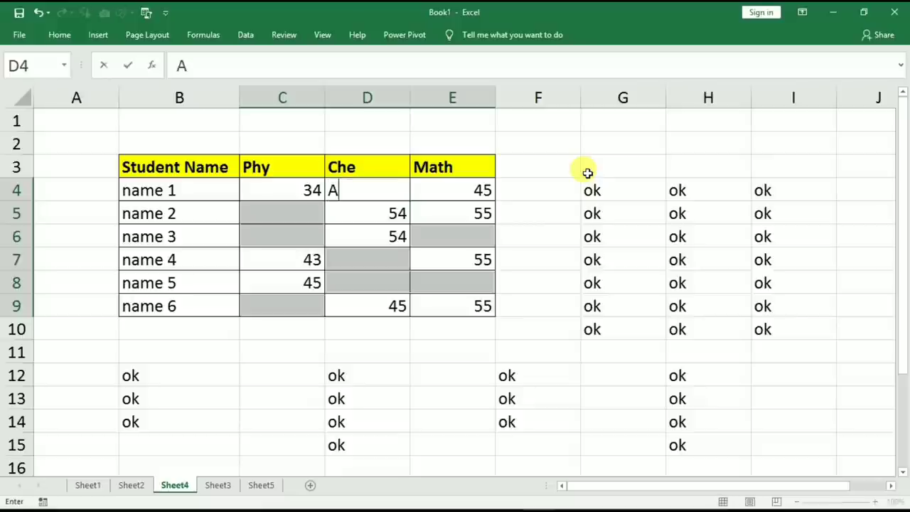
key("ctrl+Return")
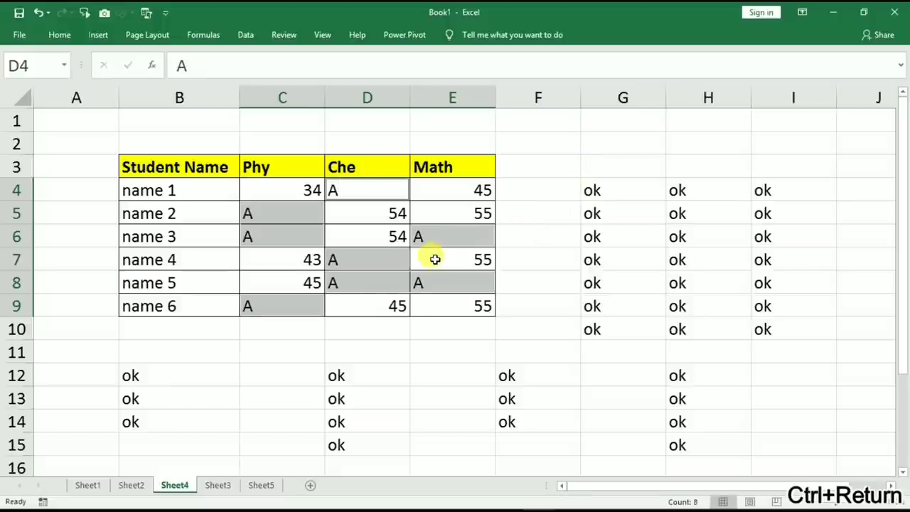
Colour name 2, name 5 and the ok cells G4:G8 red, repeating with F4.
left_click(553, 187)
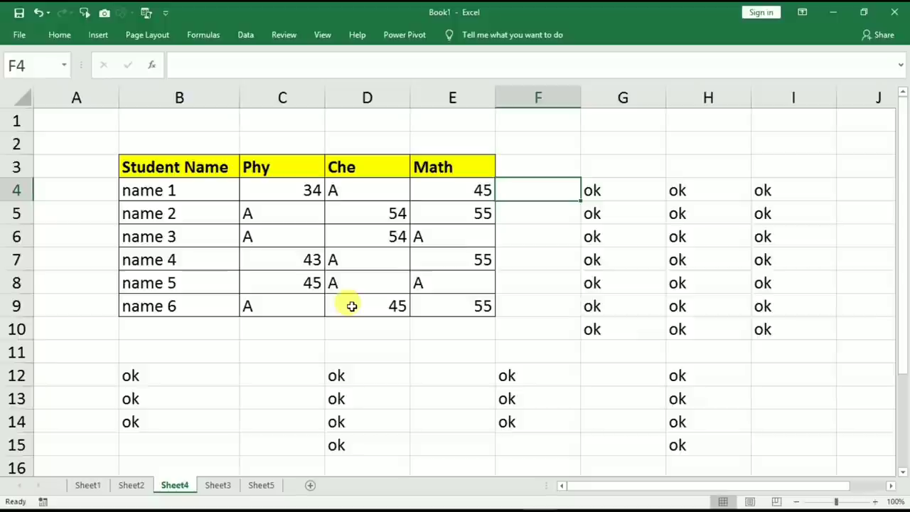
left_click(157, 215)
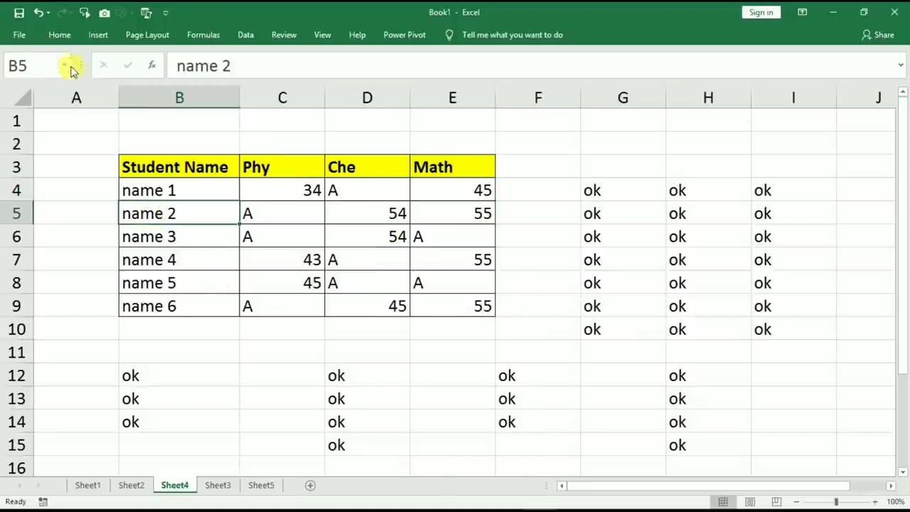
left_click(59, 34)
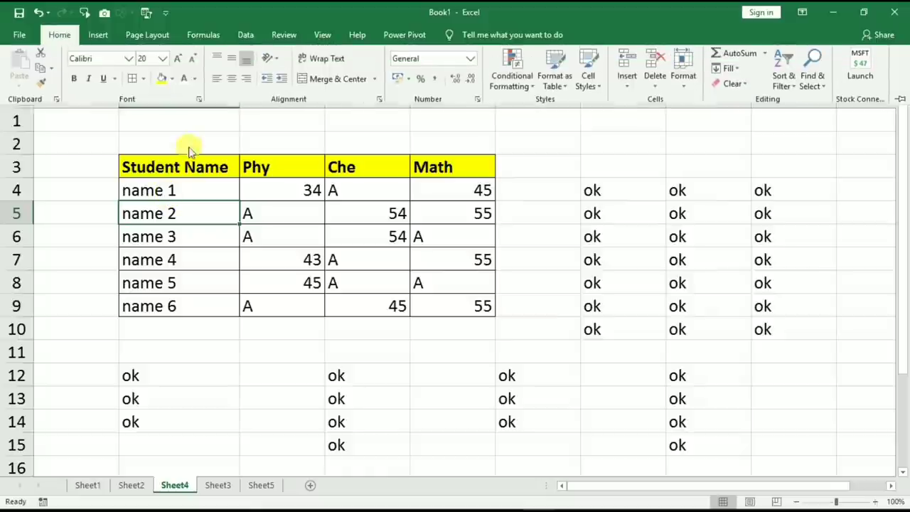
left_click(194, 81)
left_click(191, 195)
left_click(178, 283)
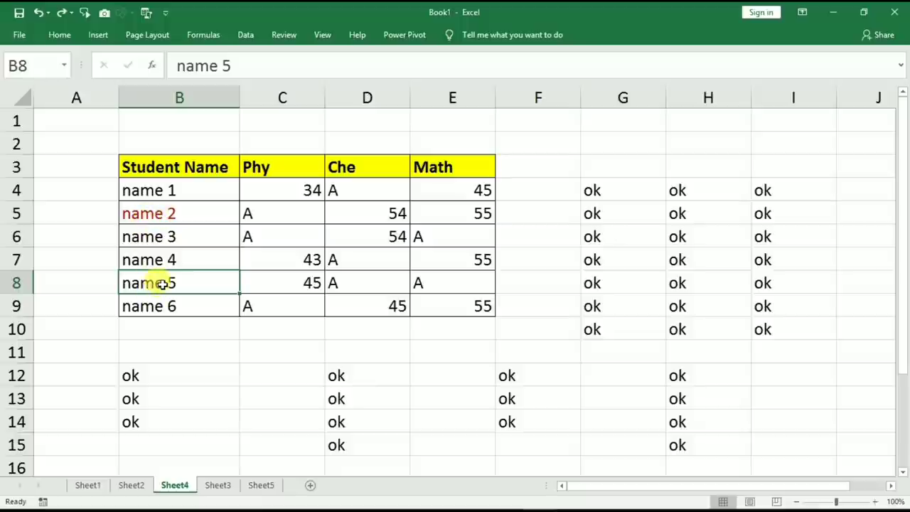
key("F4")
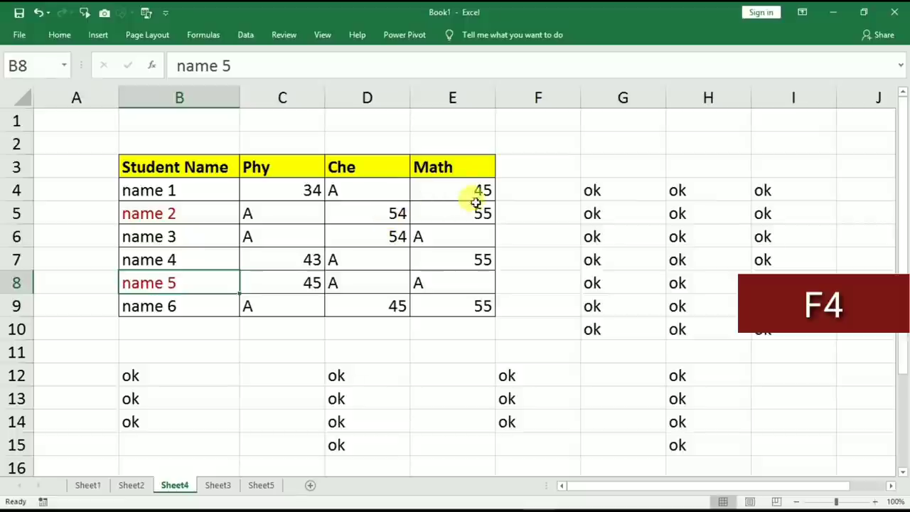
left_click_drag(599, 189, 618, 277)
key("F4")
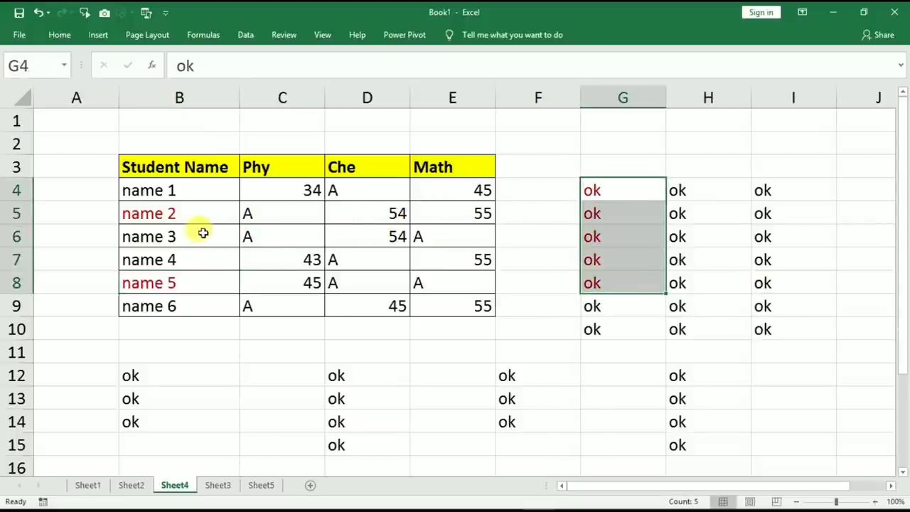
Bold name 3, the Math scores 45 and 55, and ok cells F12:F14, then go to Sheet3.
left_click(142, 236)
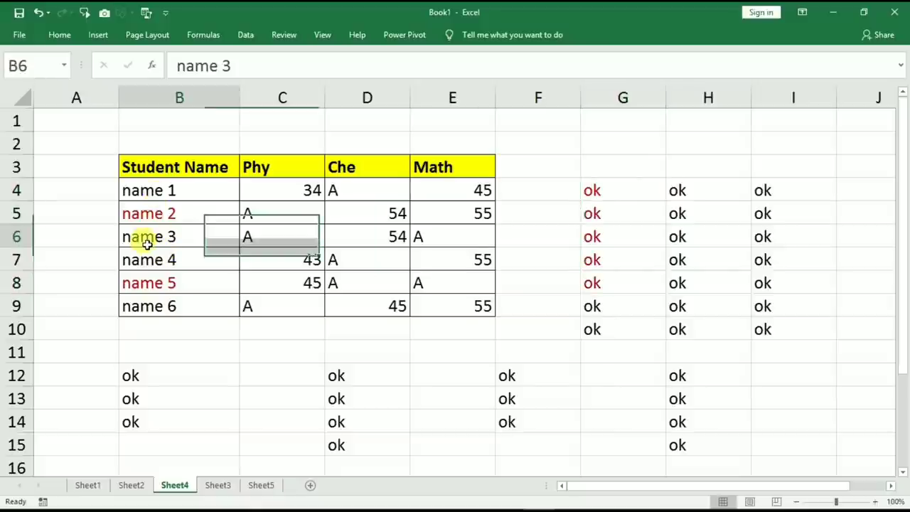
left_click(73, 79)
left_click(149, 239)
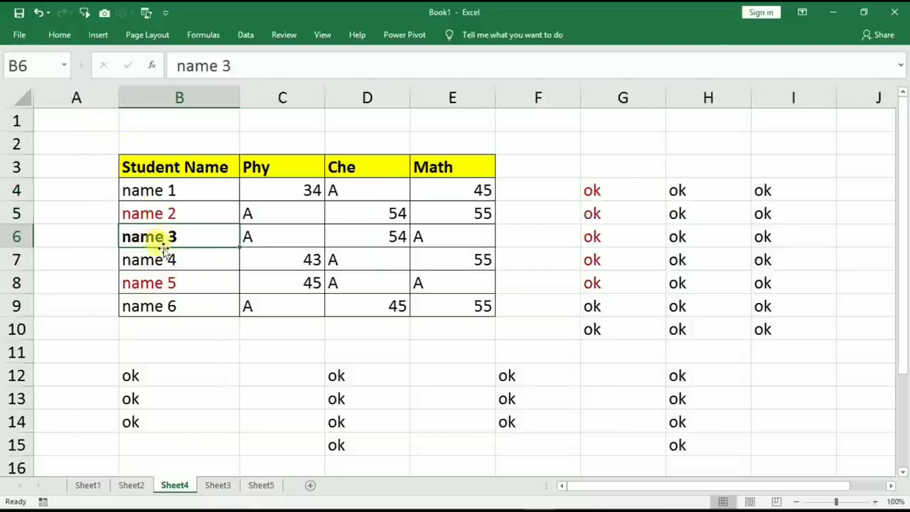
left_click(345, 278)
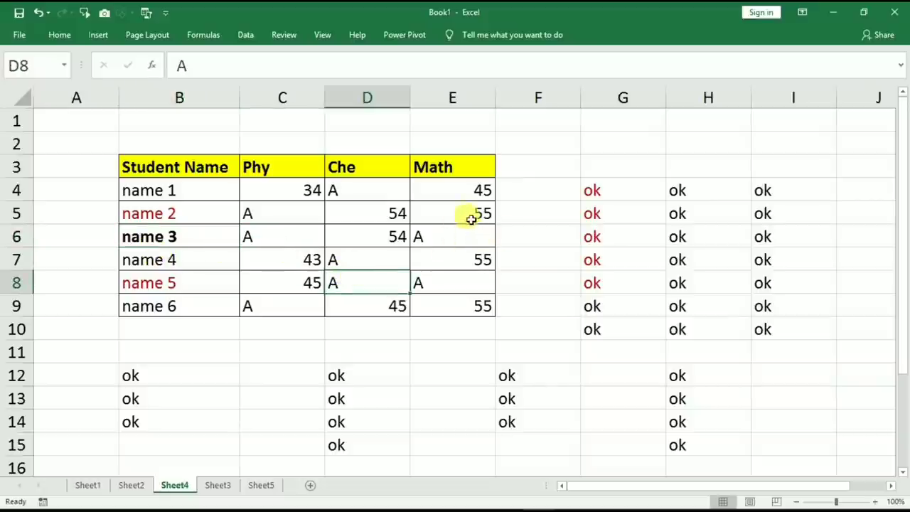
left_click_drag(449, 191, 466, 226)
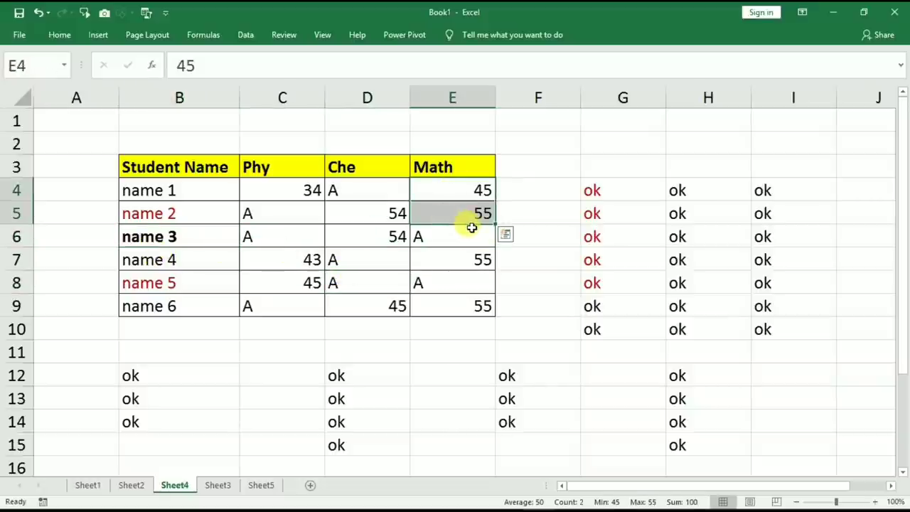
key("ctrl+b")
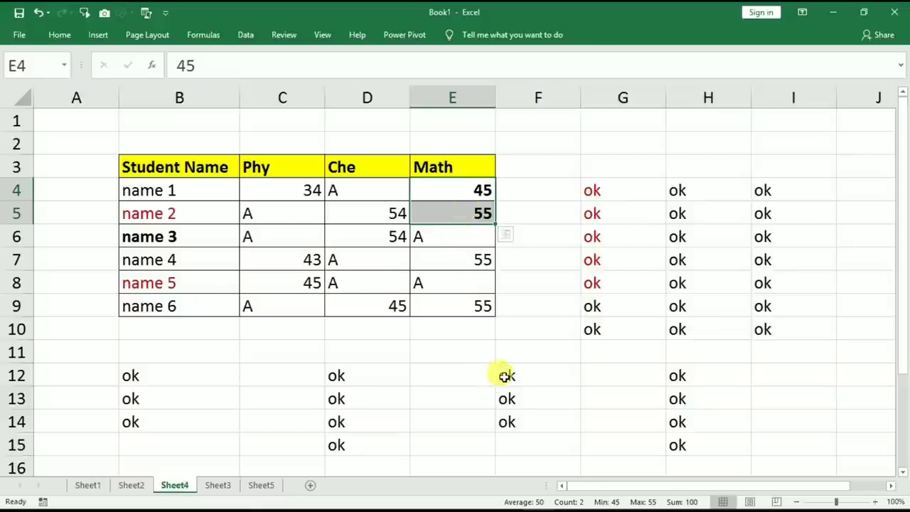
left_click_drag(508, 373, 509, 414)
key("ctrl+b")
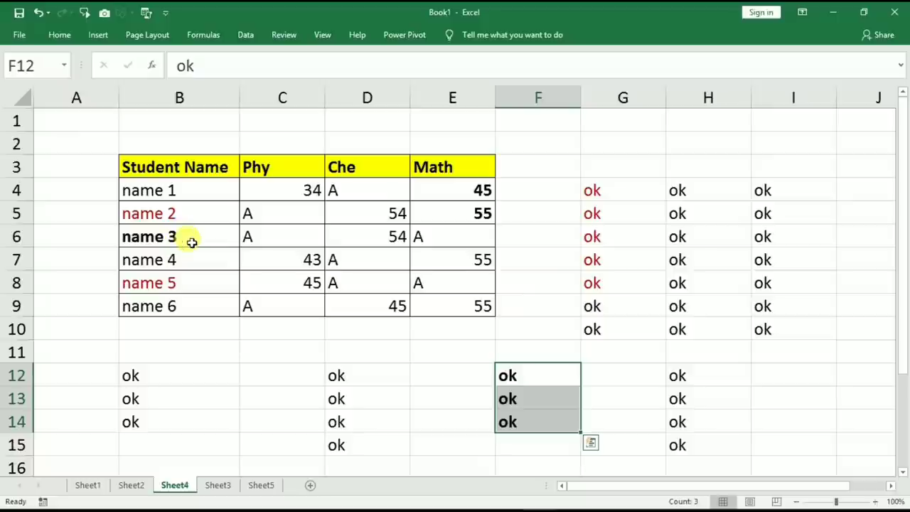
left_click(218, 485)
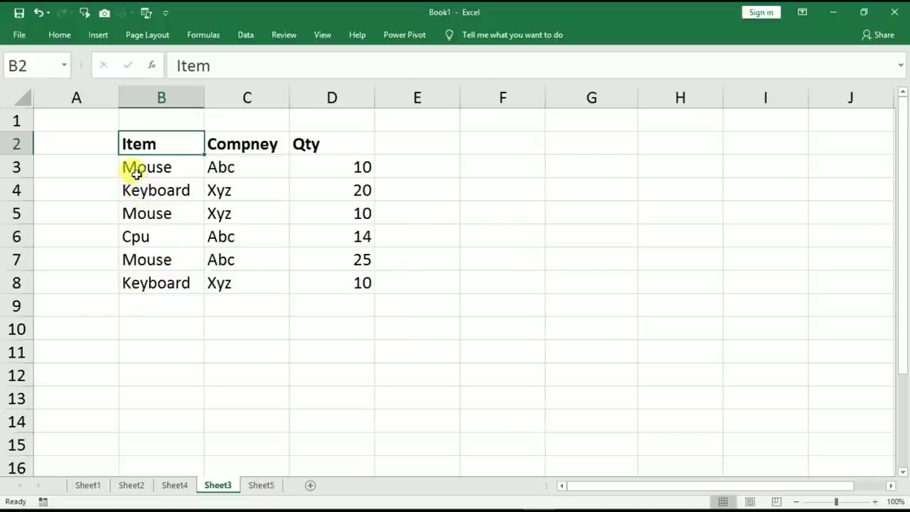
Preview the Item column's pick-from-list on B6 and B4, closing it without choosing.
left_click(134, 212)
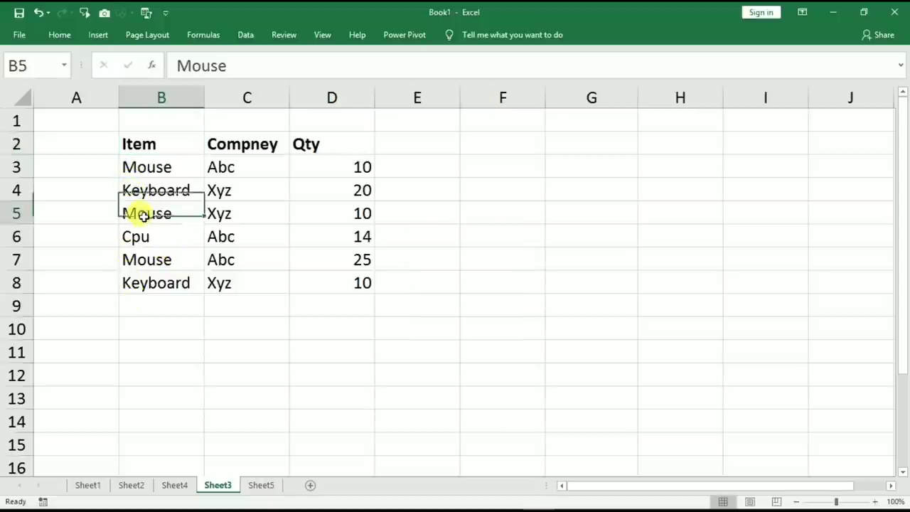
left_click_drag(146, 171, 148, 279)
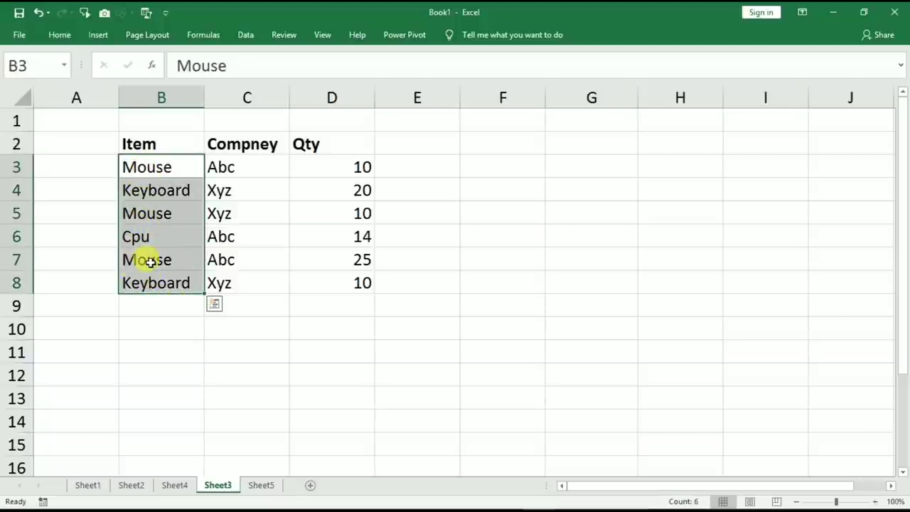
left_click(163, 213)
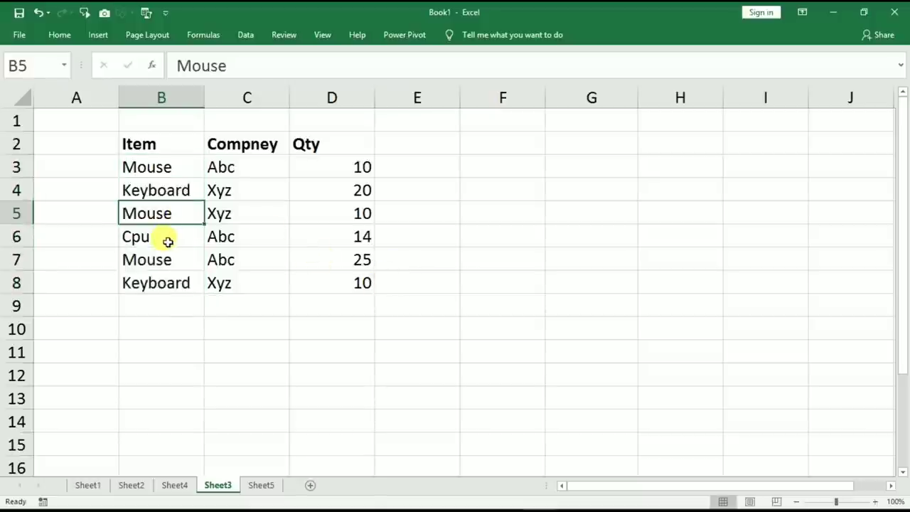
left_click(171, 240)
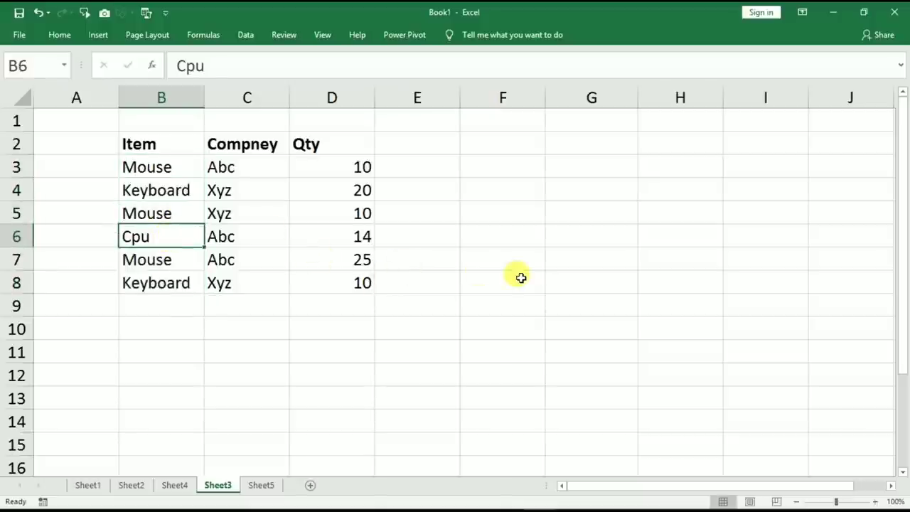
key("alt+Down")
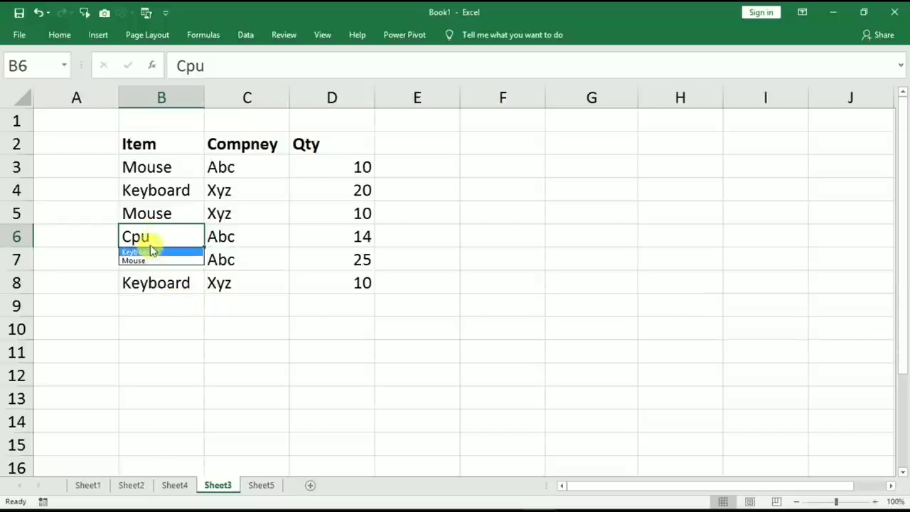
key("Escape")
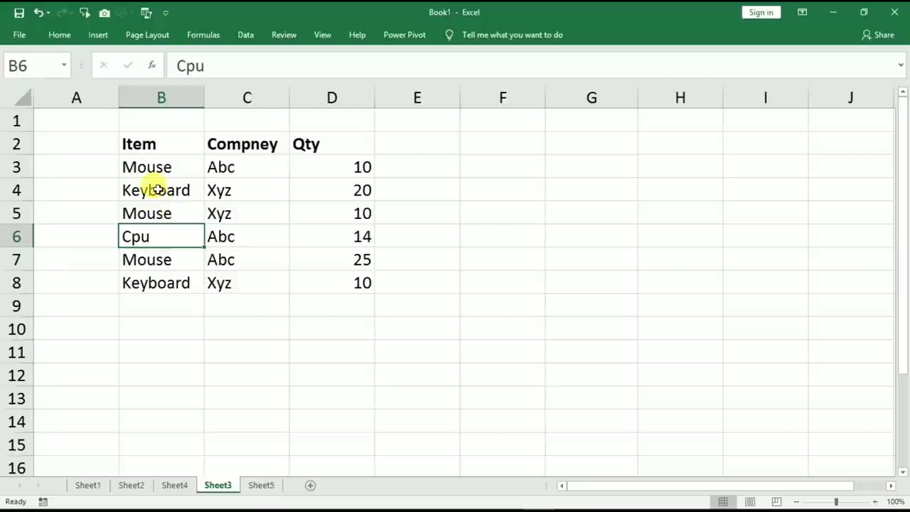
left_click(157, 189)
key("alt+Down")
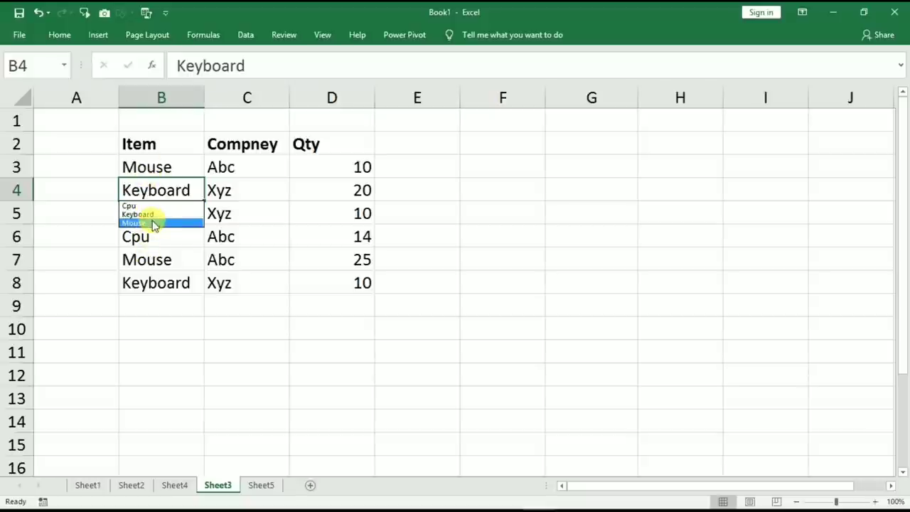
key("Escape")
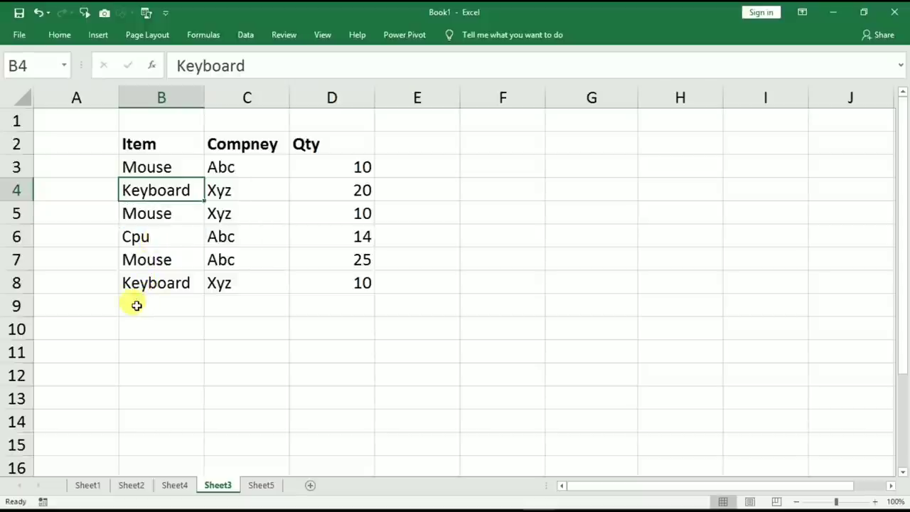
Fill empty cell B9 with Mouse picked from the Item column's list.
left_click(137, 305)
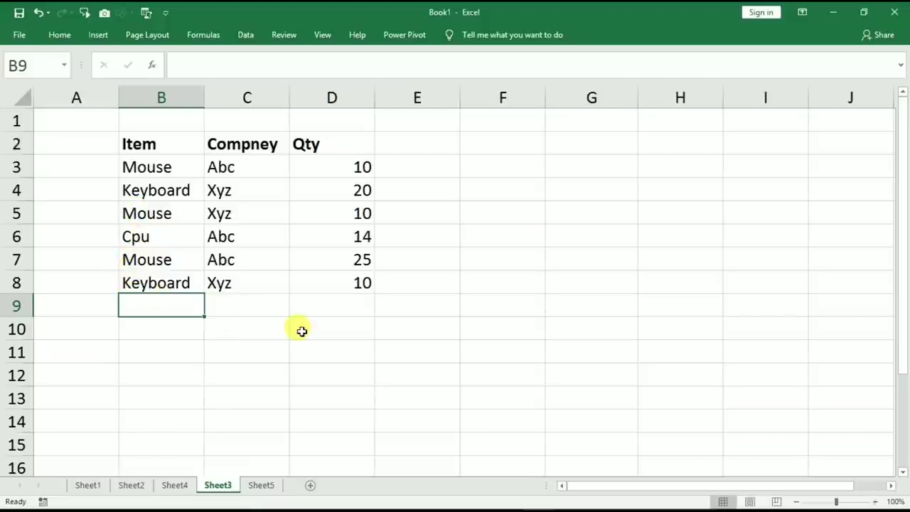
key("alt+Down")
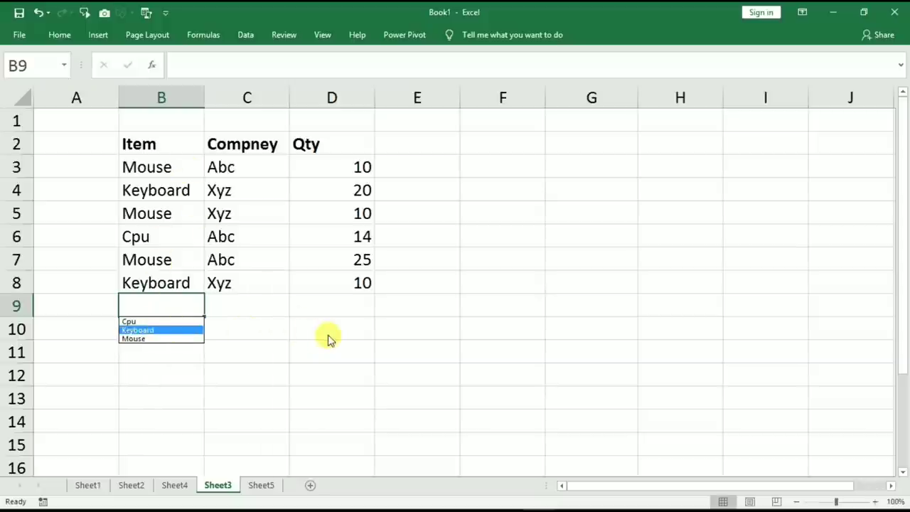
key("Down")
key("Down")
key("Down")
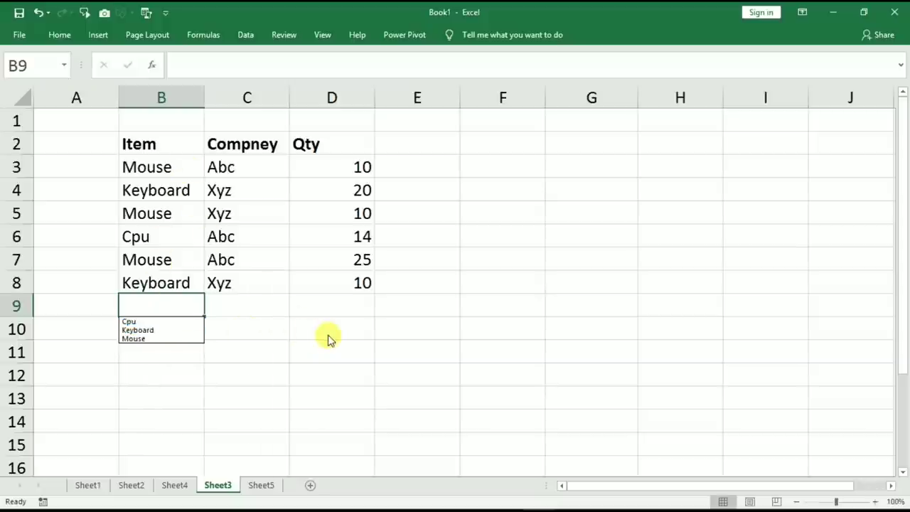
key("Down")
key("Return")
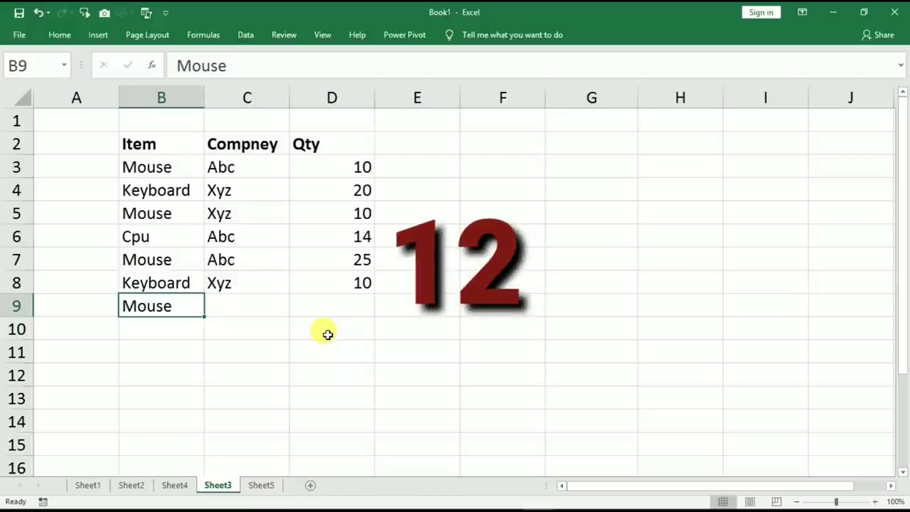
left_click(146, 168)
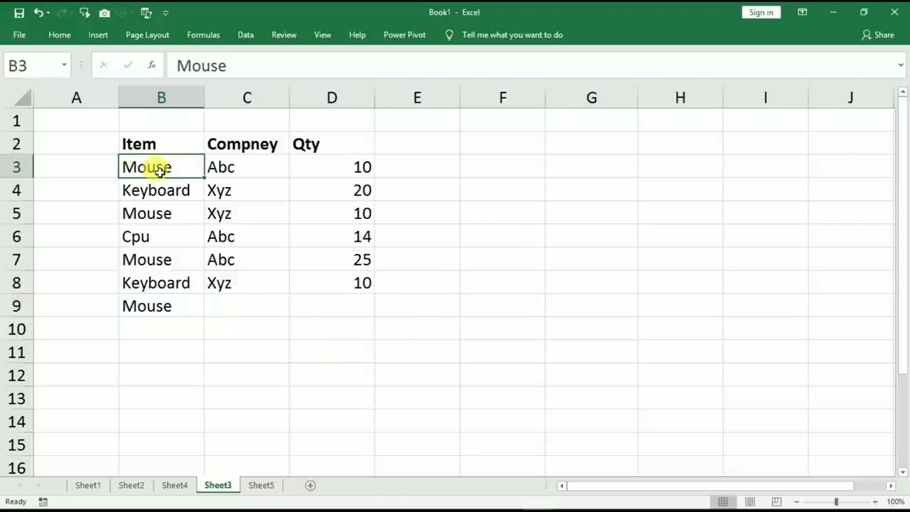
scroll(308, 255, "down", 2)
scroll(308, 255, "down", 17)
left_click_drag(601, 486, 623, 488)
scroll(482, 362, "down", 4)
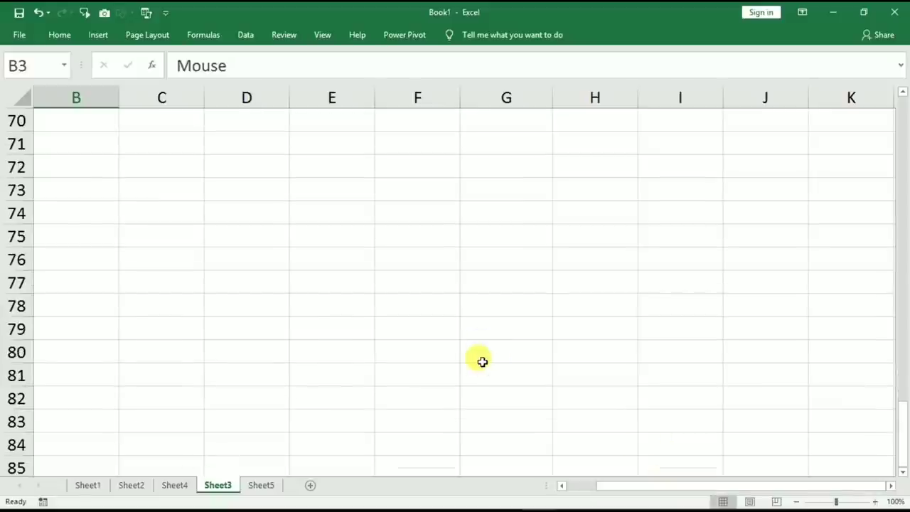
key("ctrl+BackSpace")
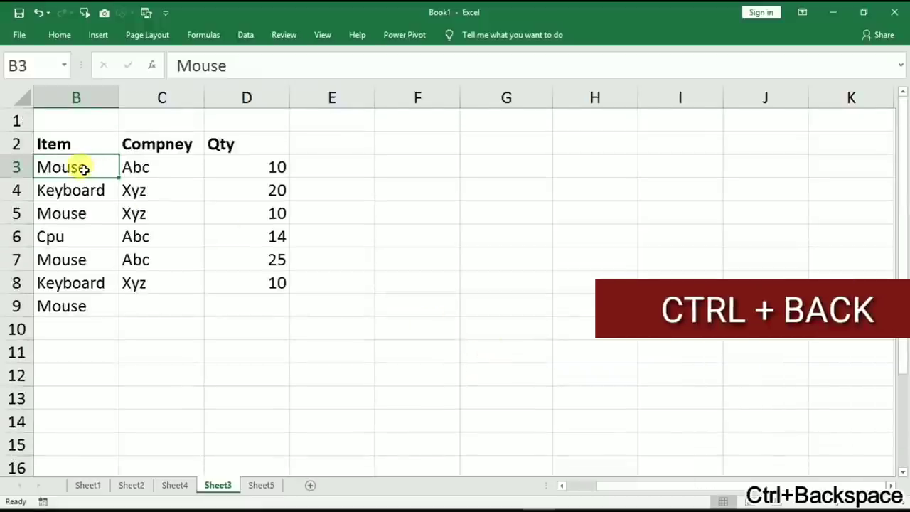
left_click_drag(602, 487, 576, 487)
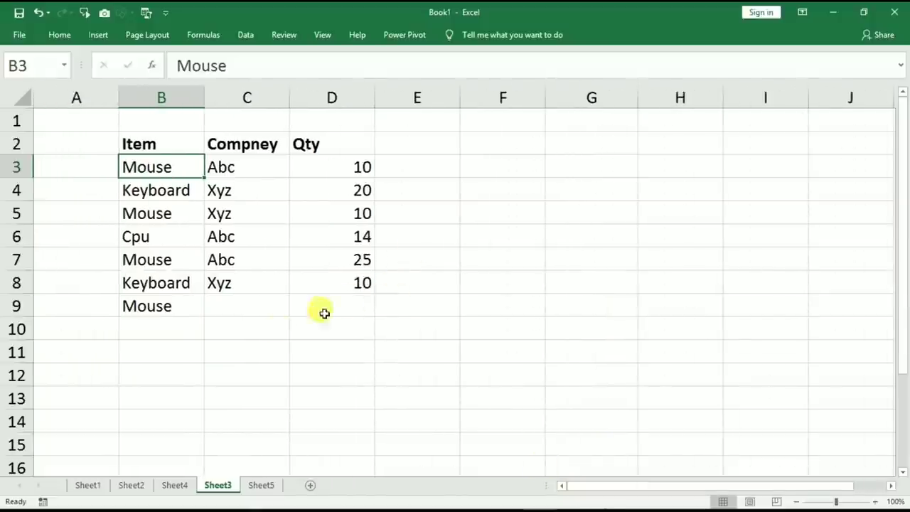
Enter 23 followed by a degree sign via Alt+0176 in cell F3.
left_click(503, 168)
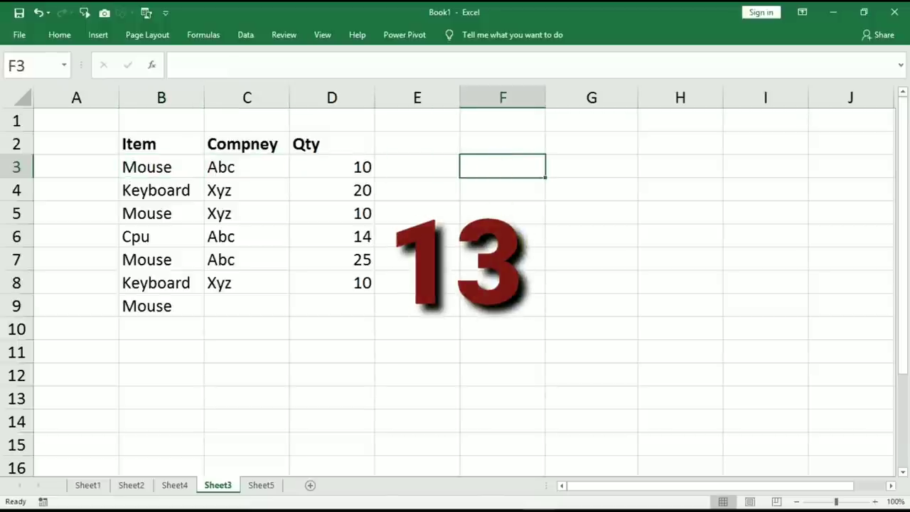
type("23")
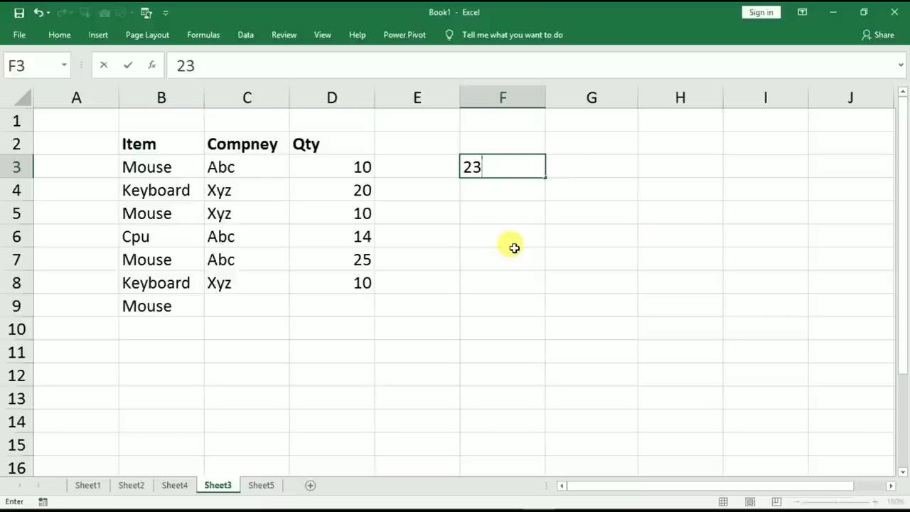
key("alt+1")
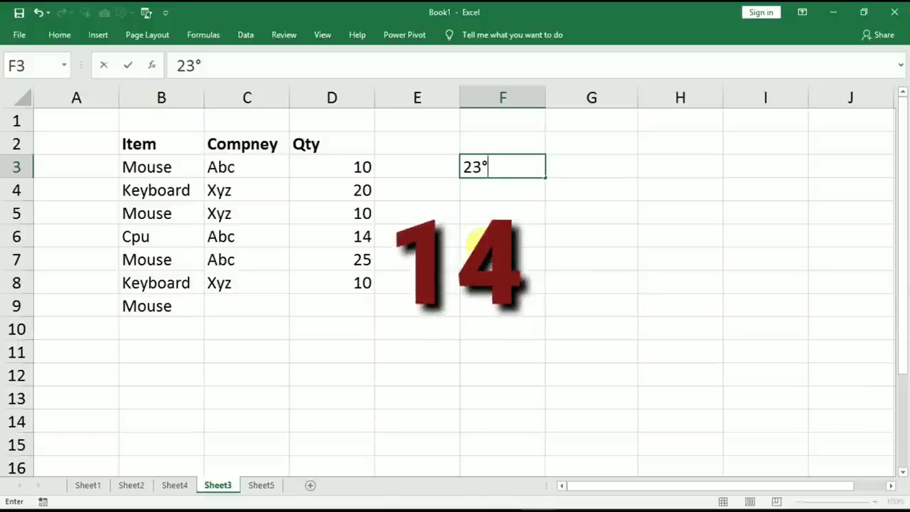
Enter the start date 1/1/2020 in cell G5.
left_click(554, 208)
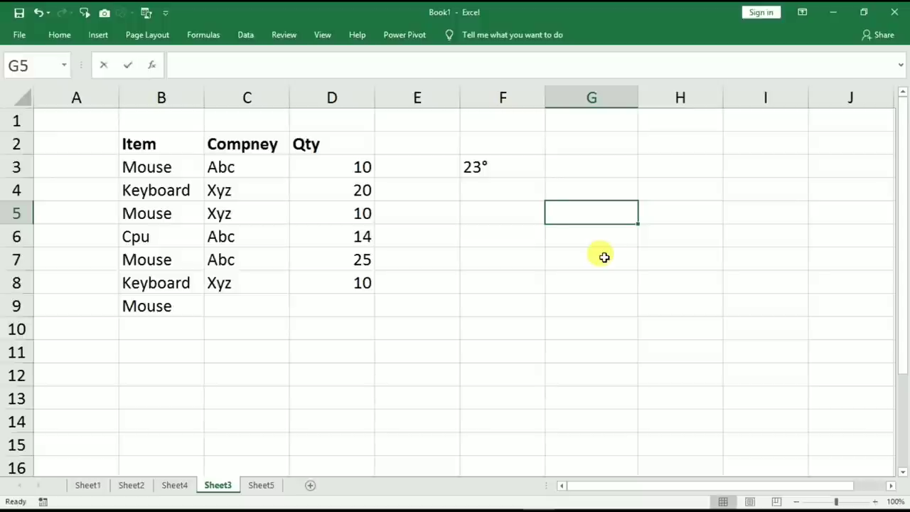
type("1/1/2")
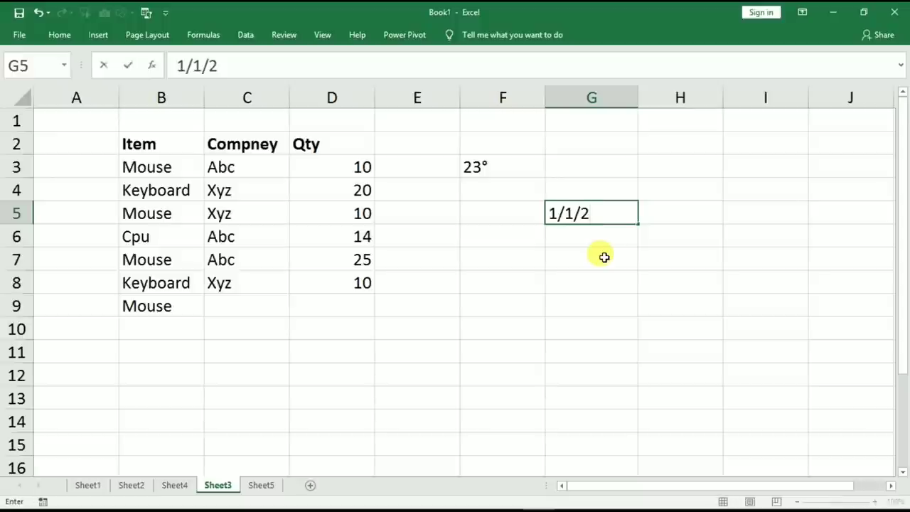
type("020")
key("Return")
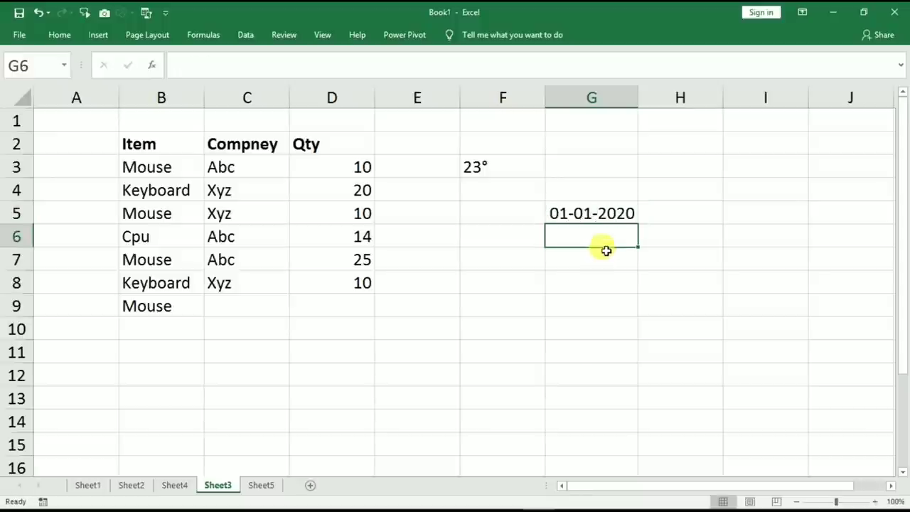
Fill G5:G11 with a yearly series to 01-01-2026 via Fill Years, then open Sheet5.
left_click(604, 211)
left_click_drag(636, 226, 616, 360)
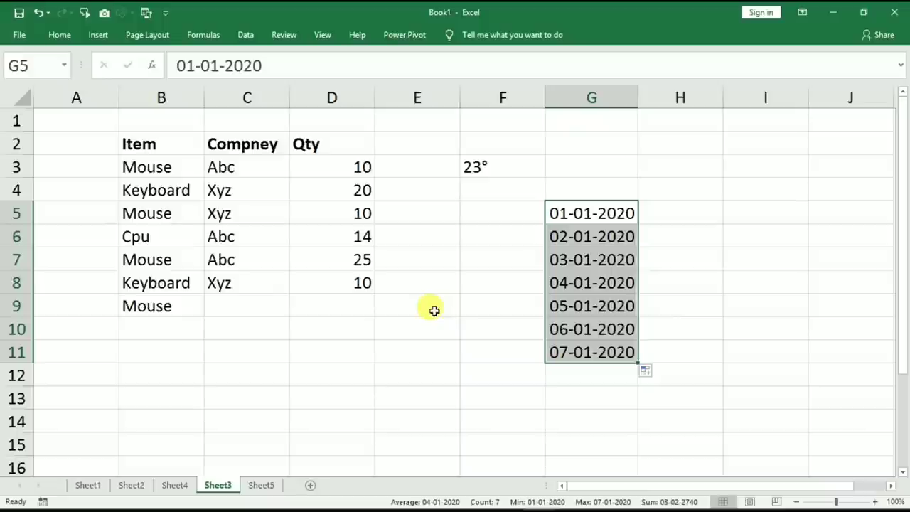
key("alt+shift+F10")
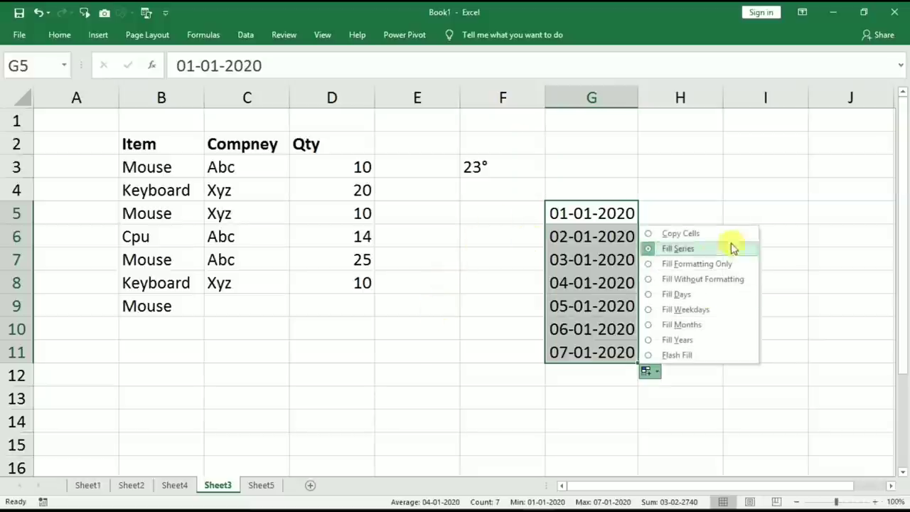
key("Down")
key("Down")
key("Down")
key("Down")
key("Down")
key("Down")
key("Down")
key("Down")
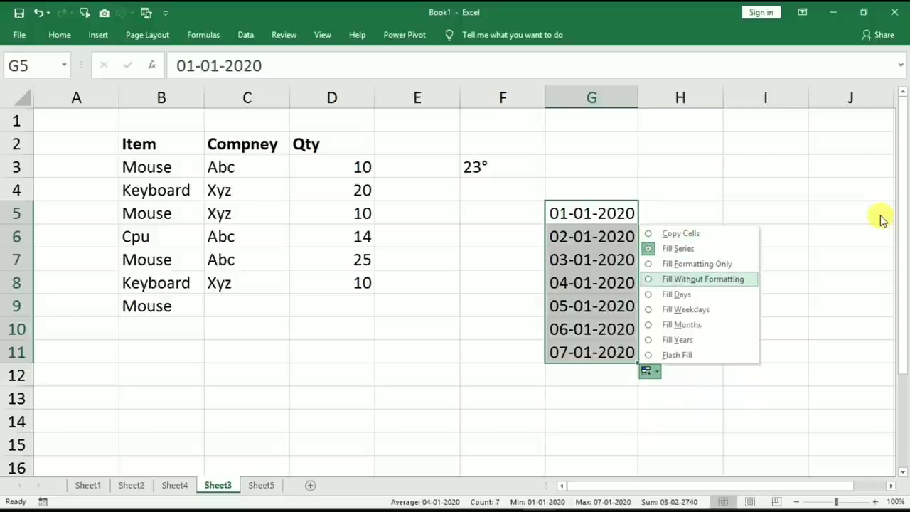
key("Up")
key("Up")
key("Down")
key("Down")
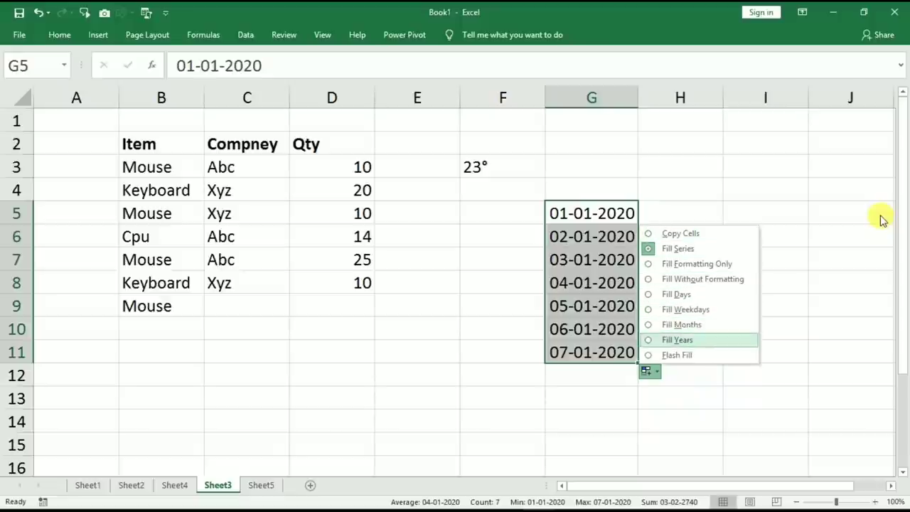
key("Return")
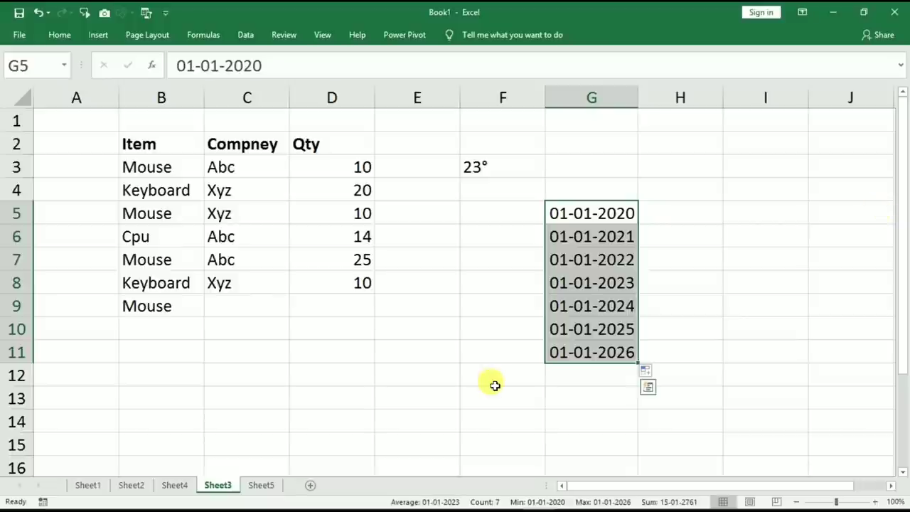
left_click(261, 485)
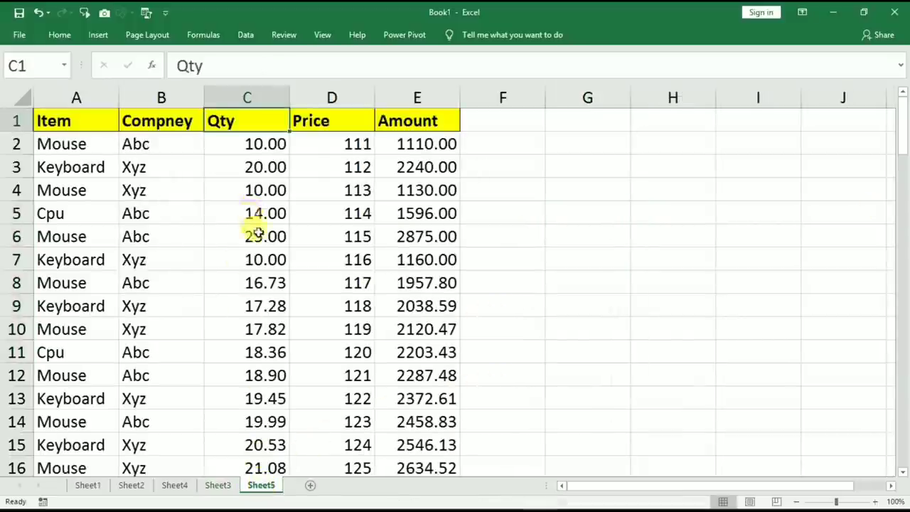
left_click(258, 235)
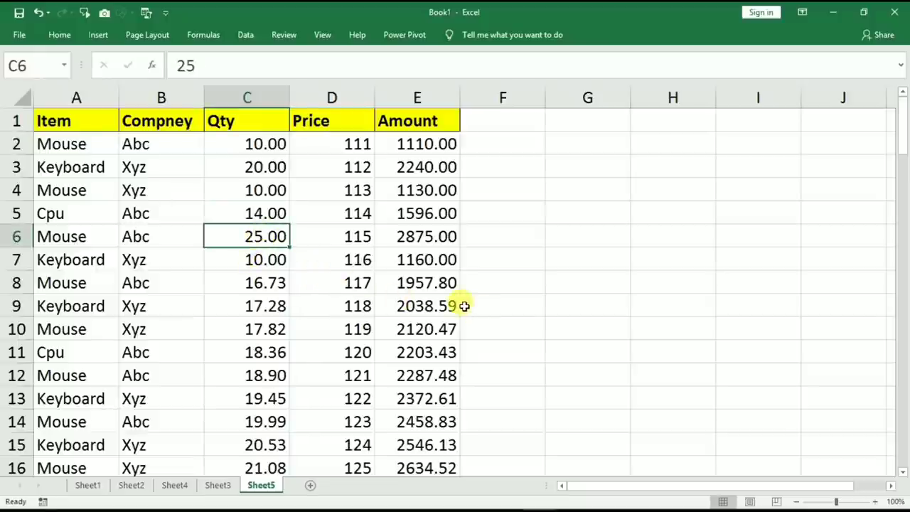
scroll(463, 306, "down", 5)
scroll(311, 289, "down", 5)
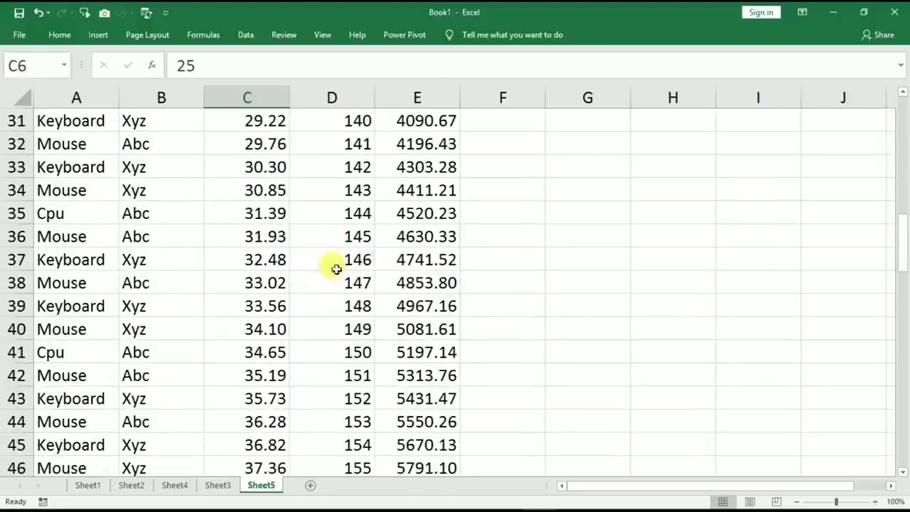
scroll(334, 276, "up", 5)
scroll(325, 271, "up", 5)
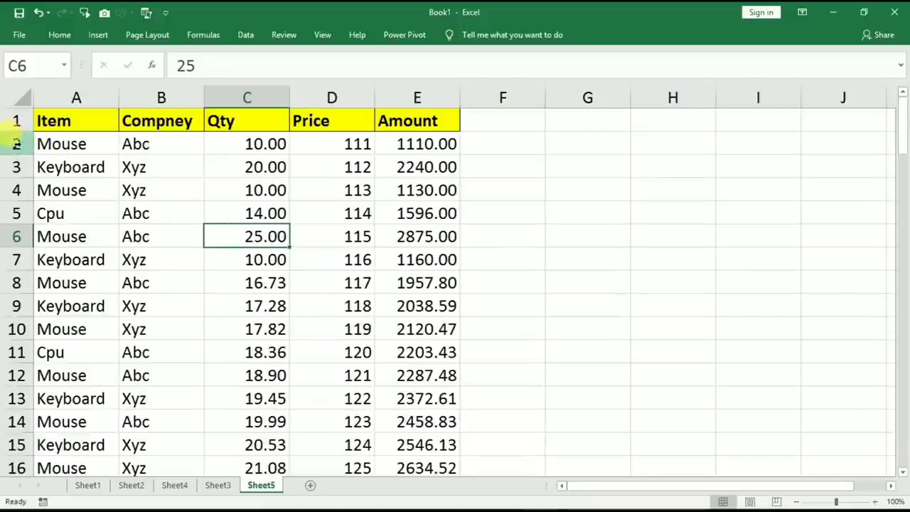
Select whole row 2, then C3, then row 4, ending with row 2 selected.
left_click(18, 144)
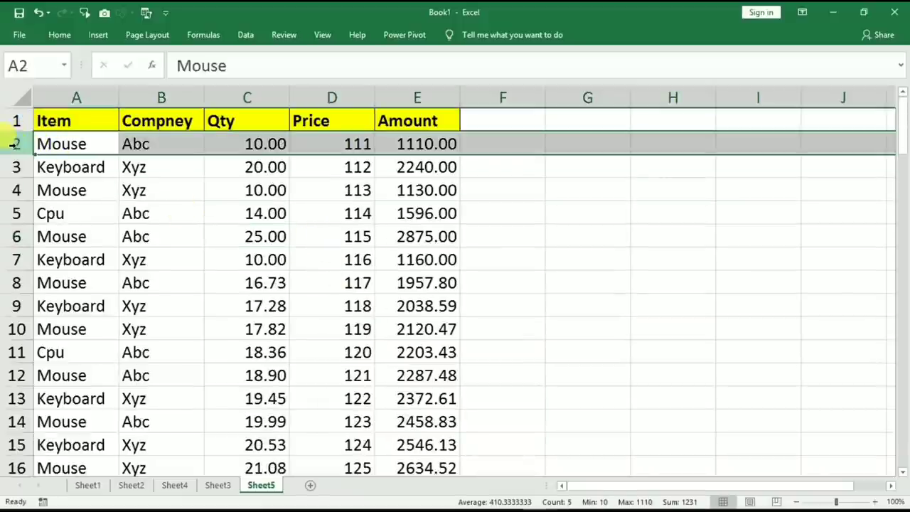
left_click(250, 170)
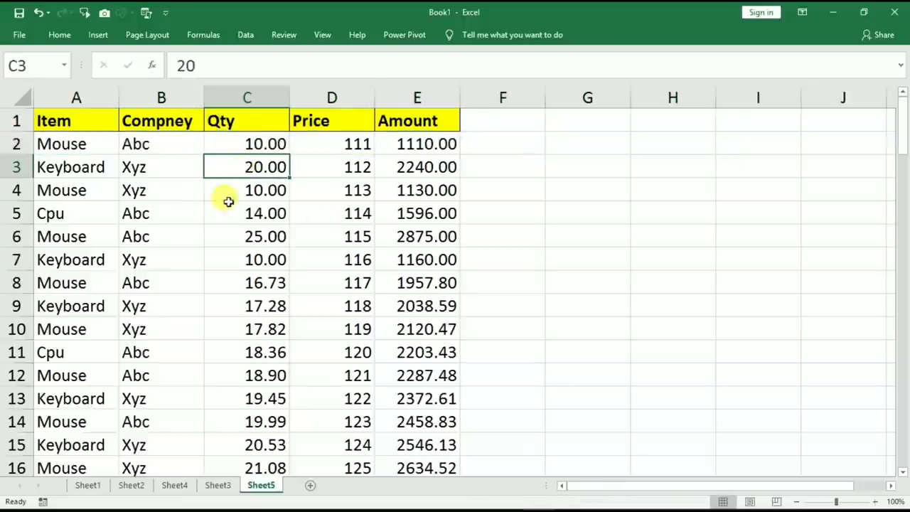
left_click(15, 190)
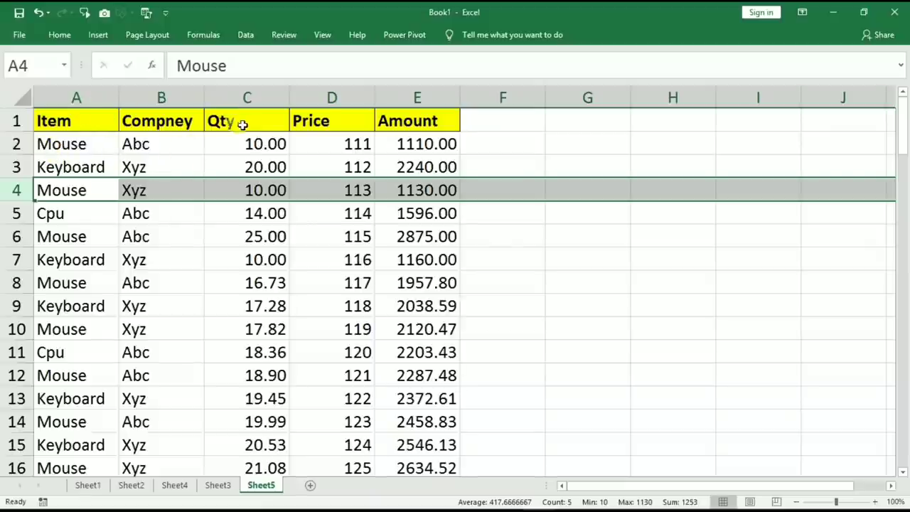
left_click(16, 144)
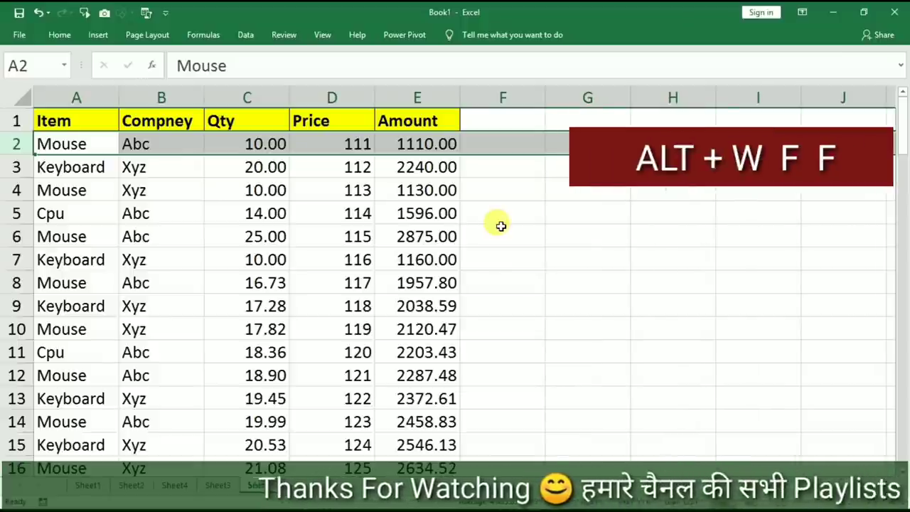
key("alt")
key("w")
key("f")
key("f")
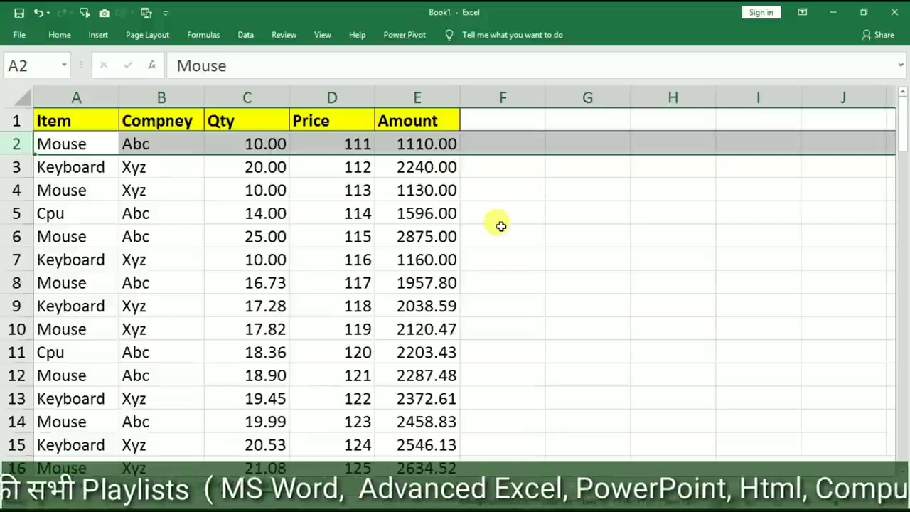
left_click(501, 226)
scroll(491, 234, "down", 14)
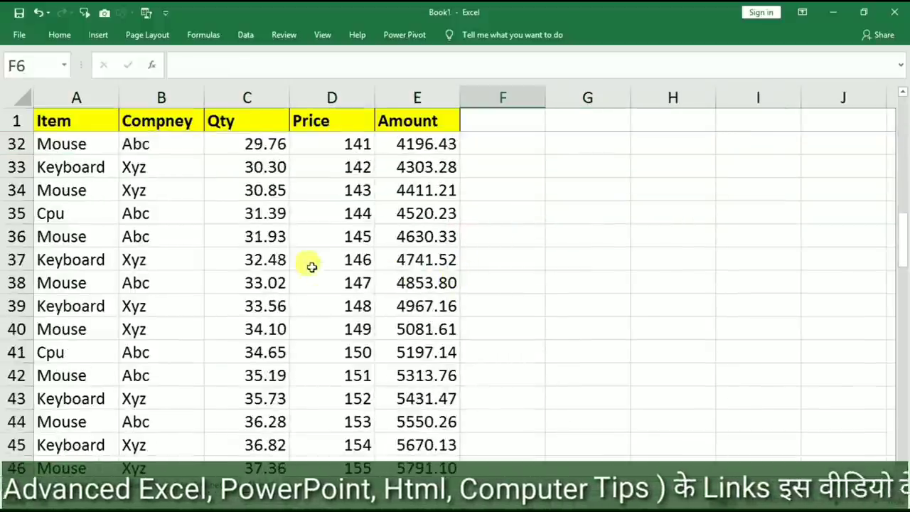
scroll(140, 143, "down", 7)
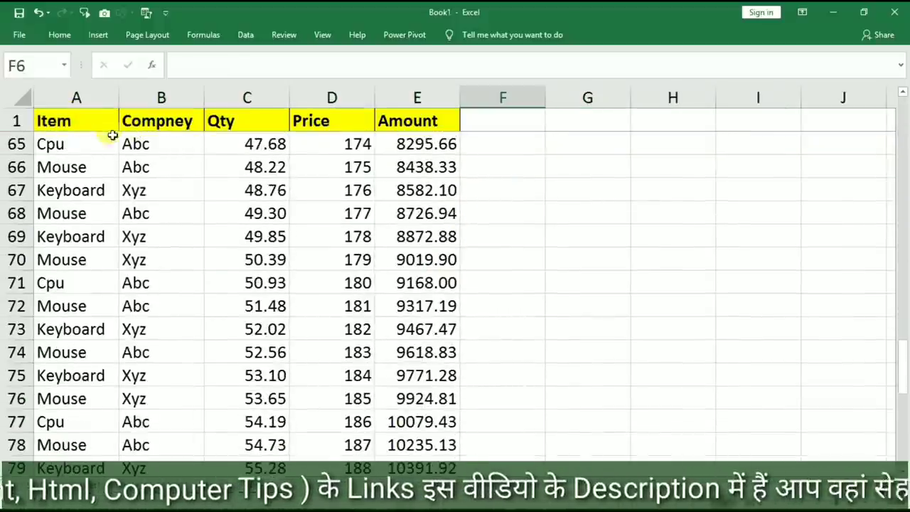
scroll(93, 134, "up", 18)
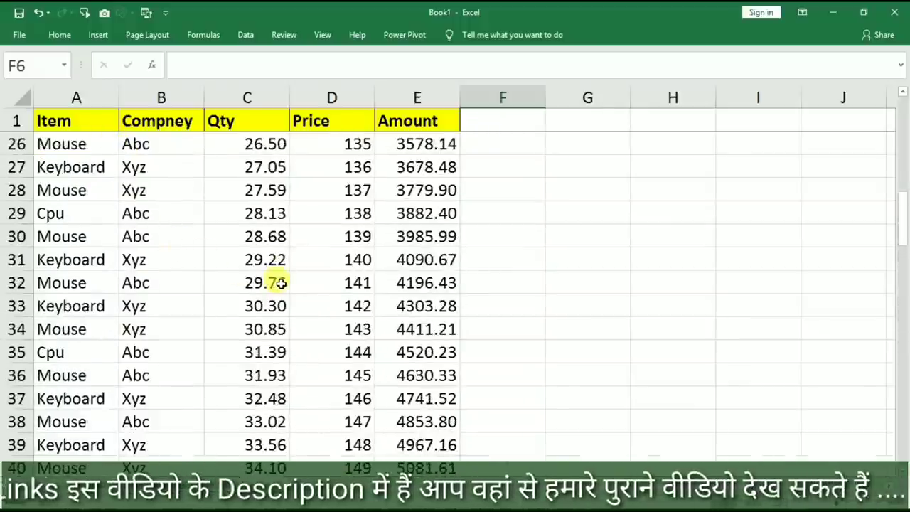
scroll(322, 302, "up", 3)
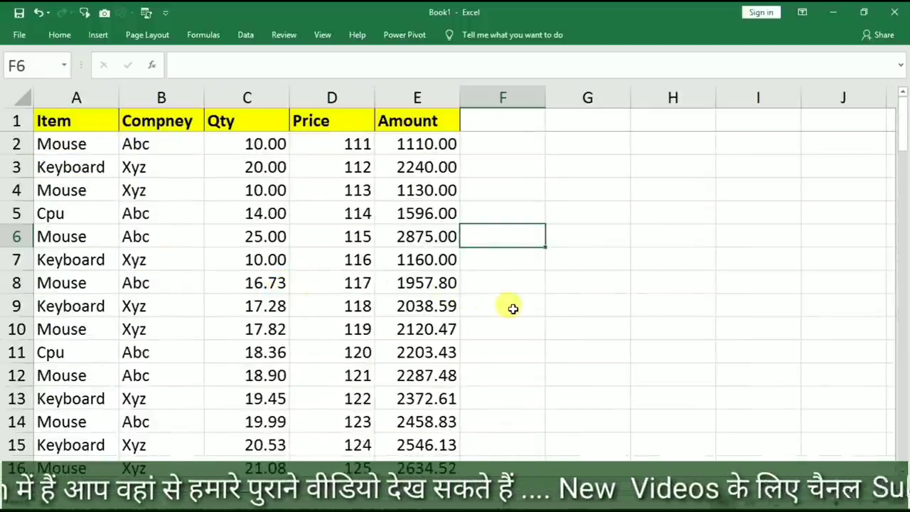
key("alt")
key("w")
key("Escape")
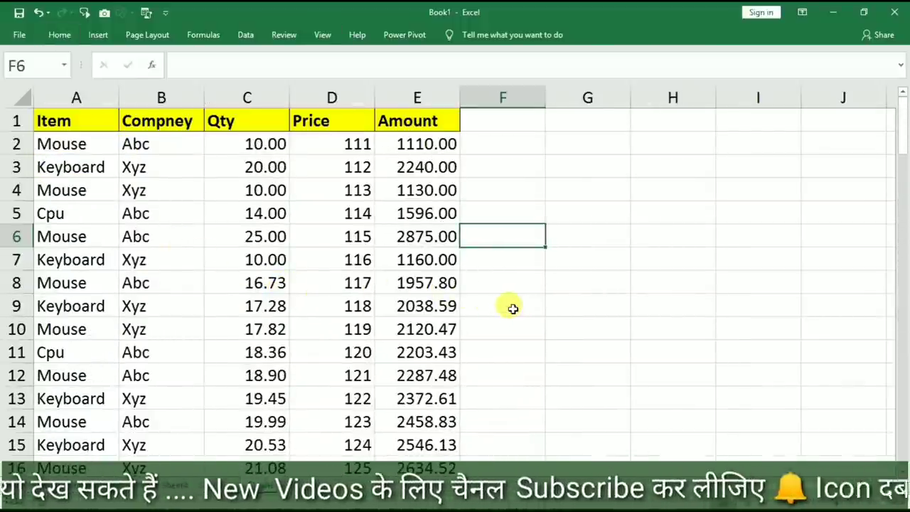
left_click(513, 309)
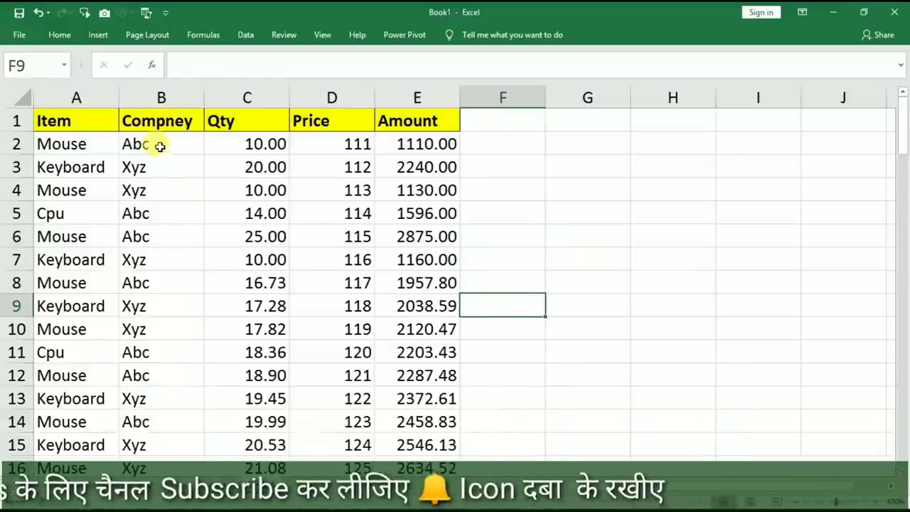
scroll(313, 215, "down", 1)
scroll(313, 215, "down", 4)
scroll(311, 211, "up", 4)
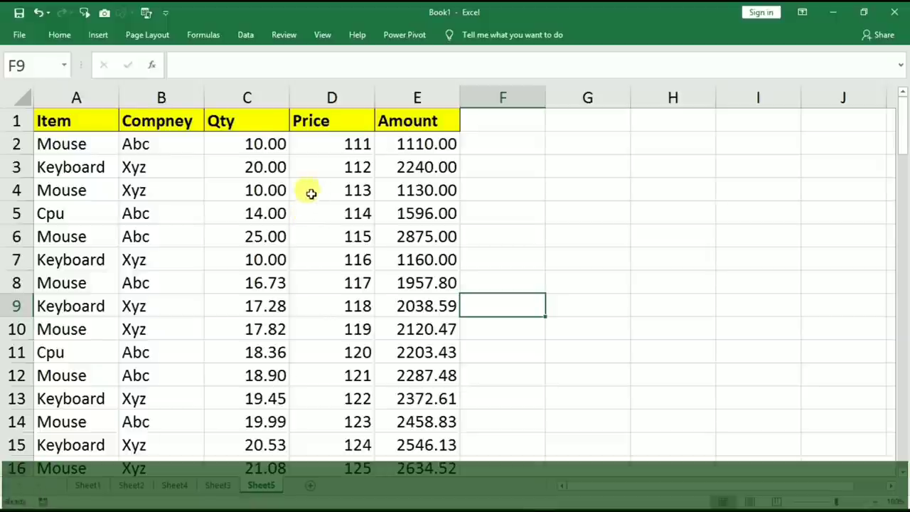
left_click(256, 255)
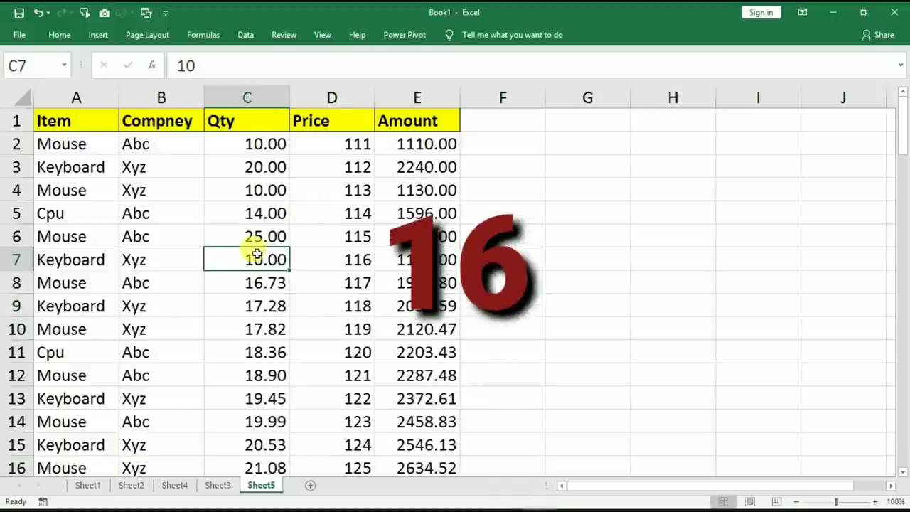
left_click(161, 121)
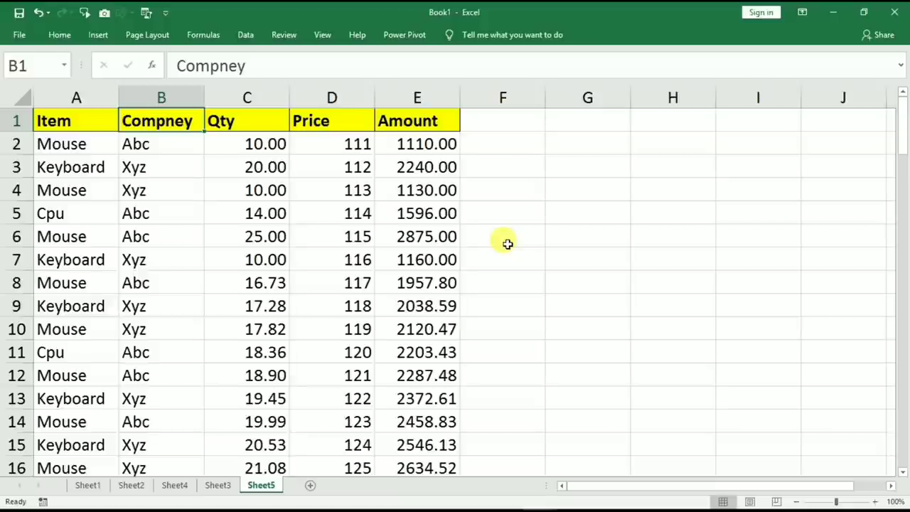
key("ctrl+shift+l")
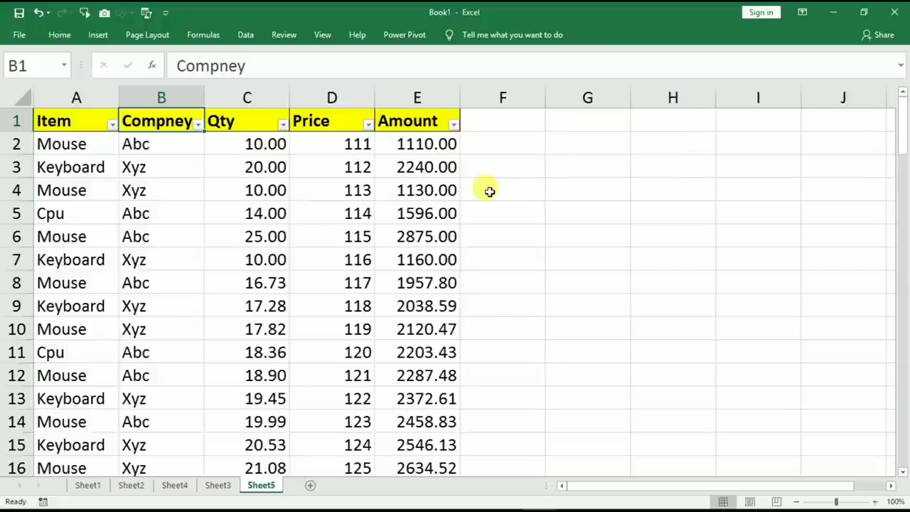
key("ctrl+shift+l")
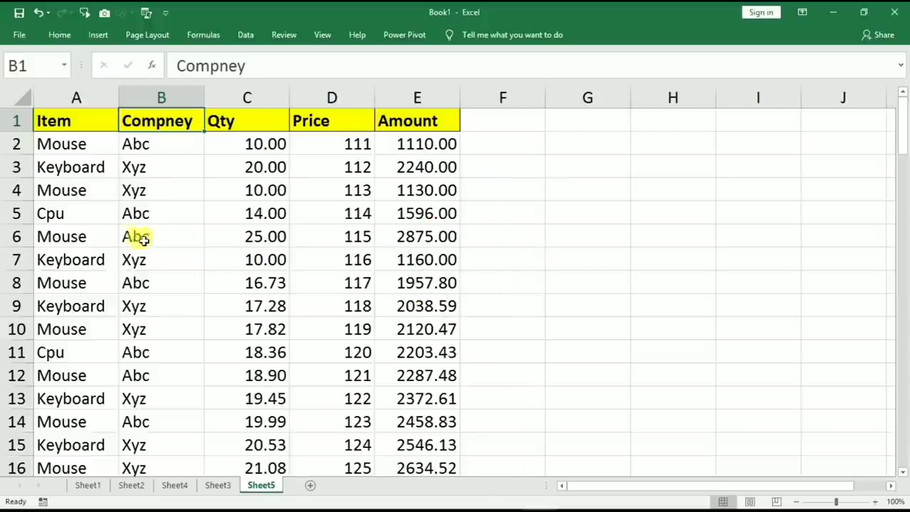
left_click(94, 236)
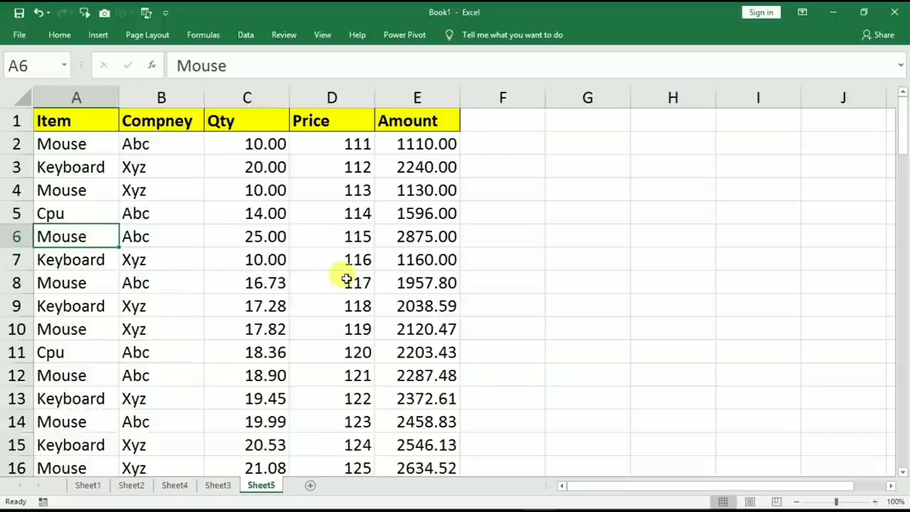
On Sheet3, add a comment to B5 reading 'ghn bubfnbf hbfgb hfg fghgg'.
left_click(217, 486)
left_click(151, 215)
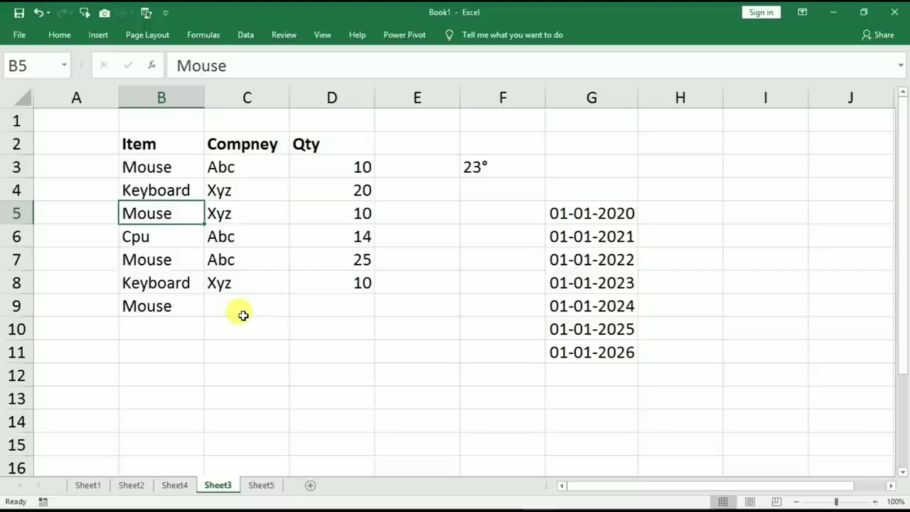
key("shift+F2")
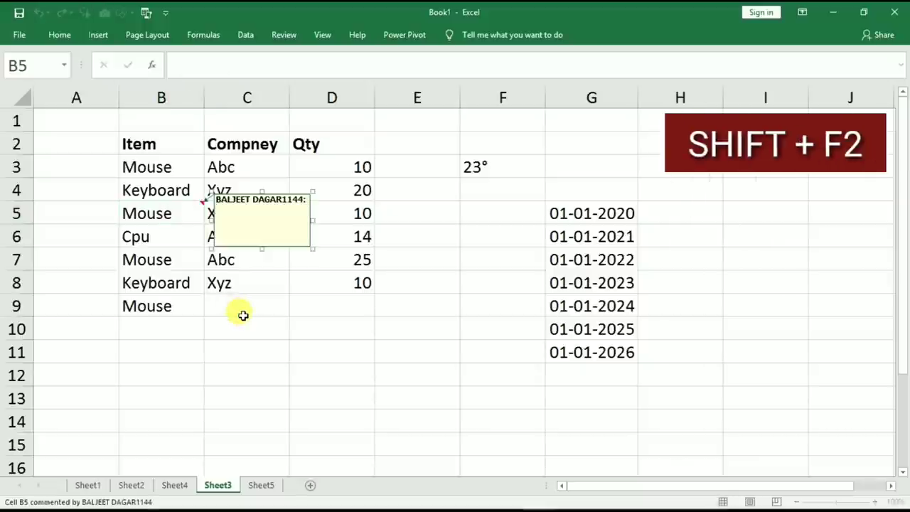
type("ghn bubfnbf hbfgb hfg fghgg")
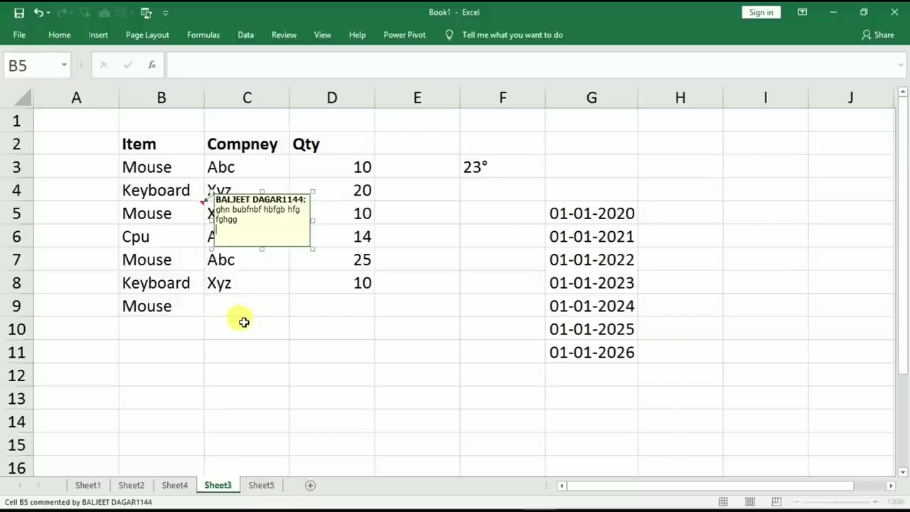
Enter 'dfgdf' in cell B12.
left_click(165, 167)
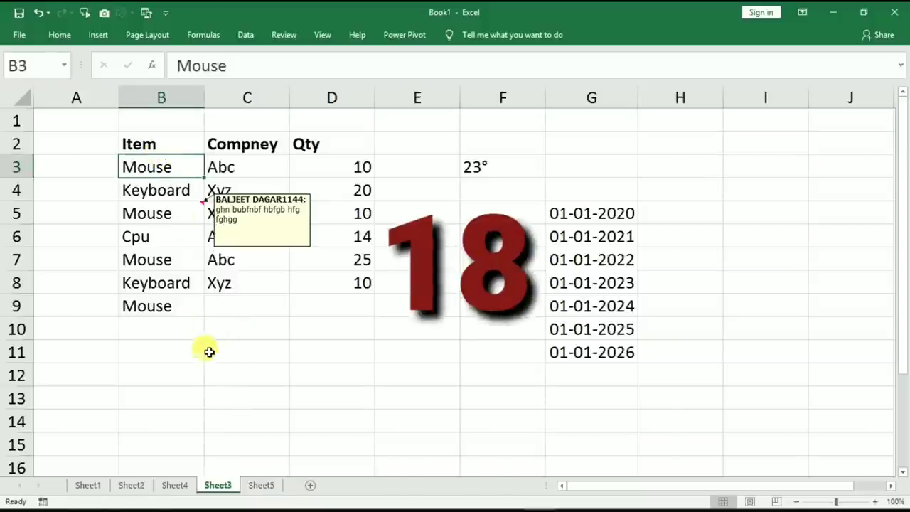
key("Down")
left_click(156, 375)
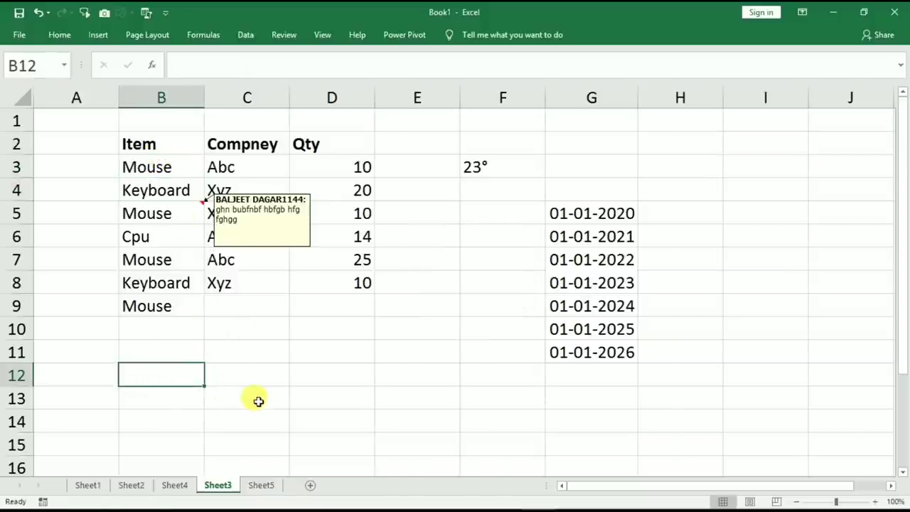
type("dfgdf")
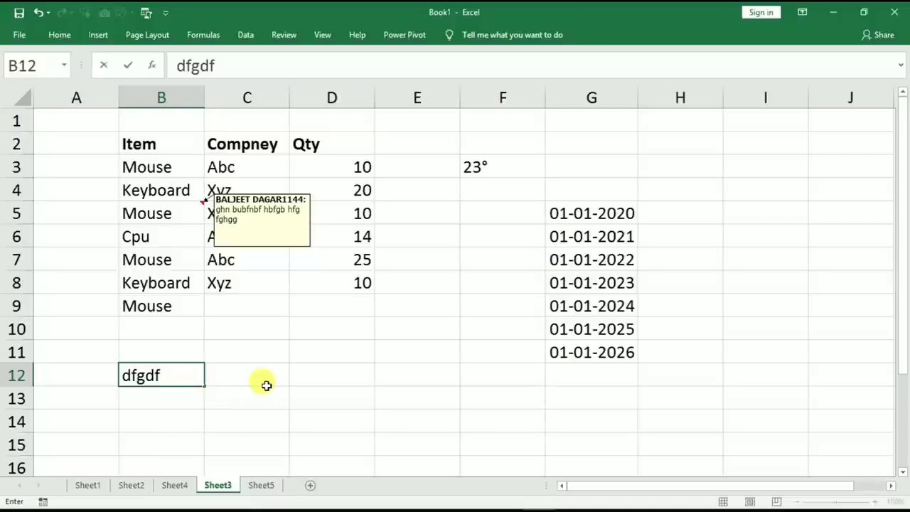
key("Return")
Enter fdgffd, fjgfjg and jgjhjg as three lines in C12, then open Sheet5.
left_click(266, 382)
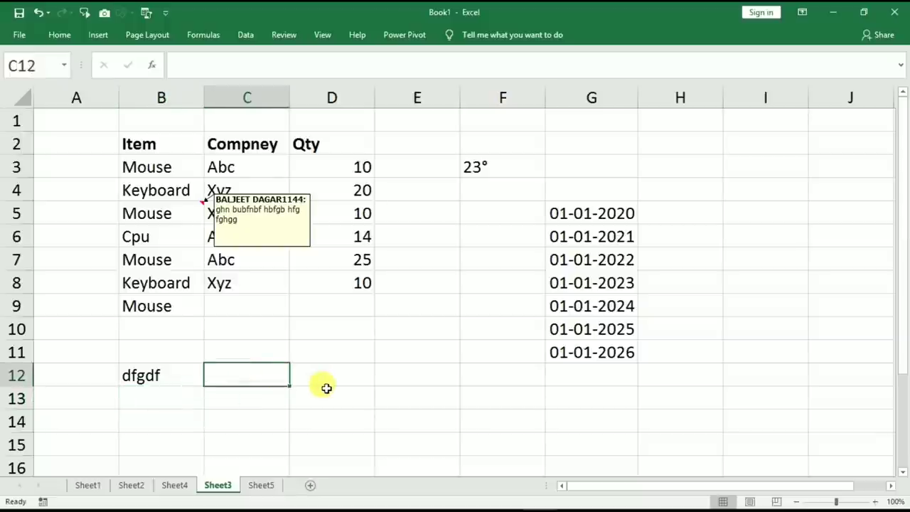
type("fdgffd")
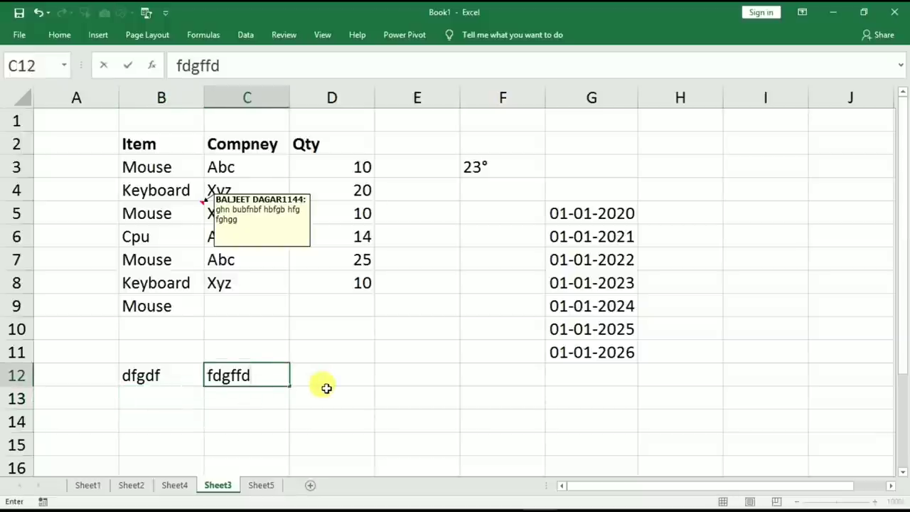
key("alt+Return")
type("fjgfjg")
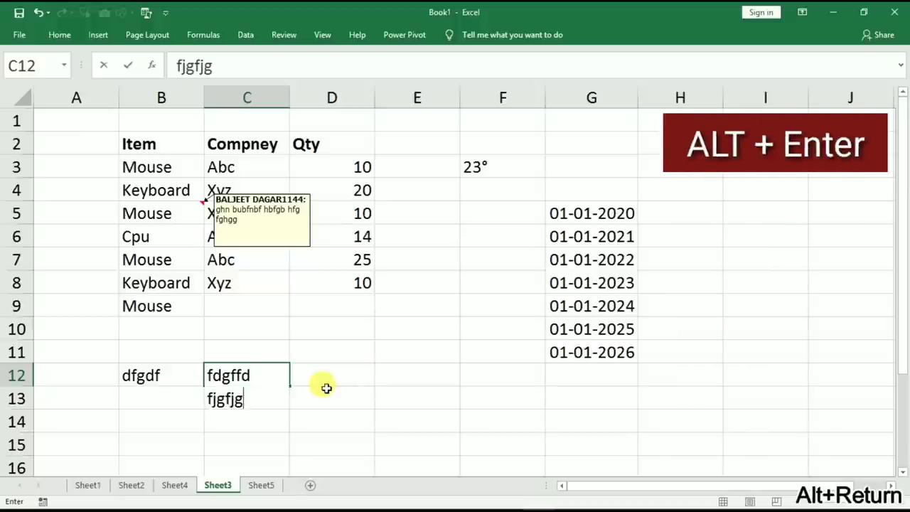
key("alt+Return")
type("jg")
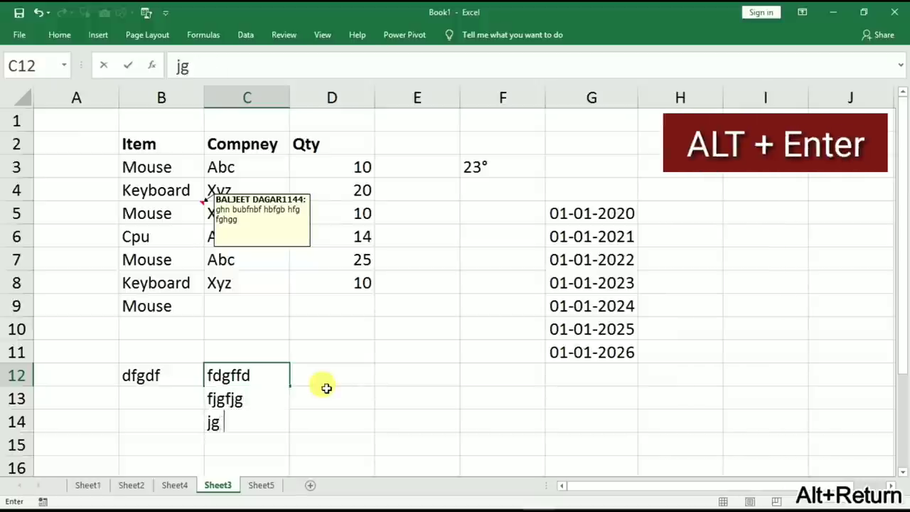
type("jhjg")
key("Return")
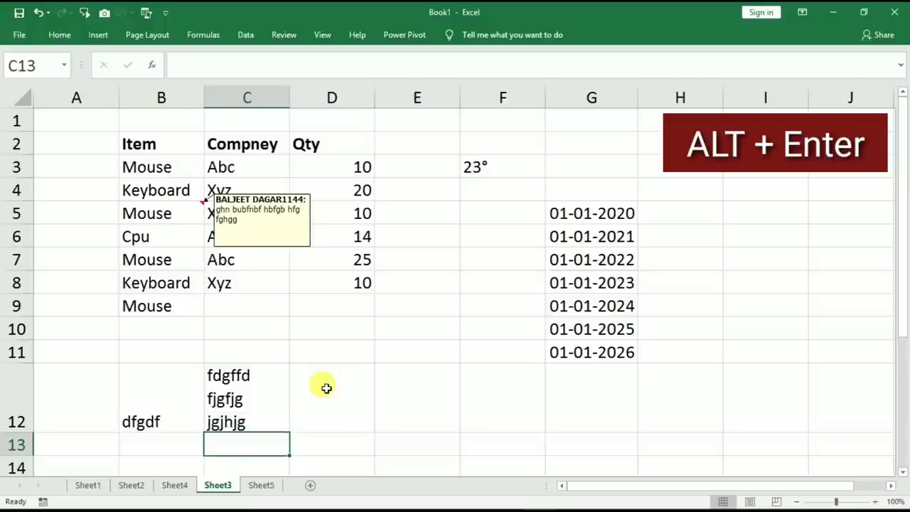
left_click(267, 395)
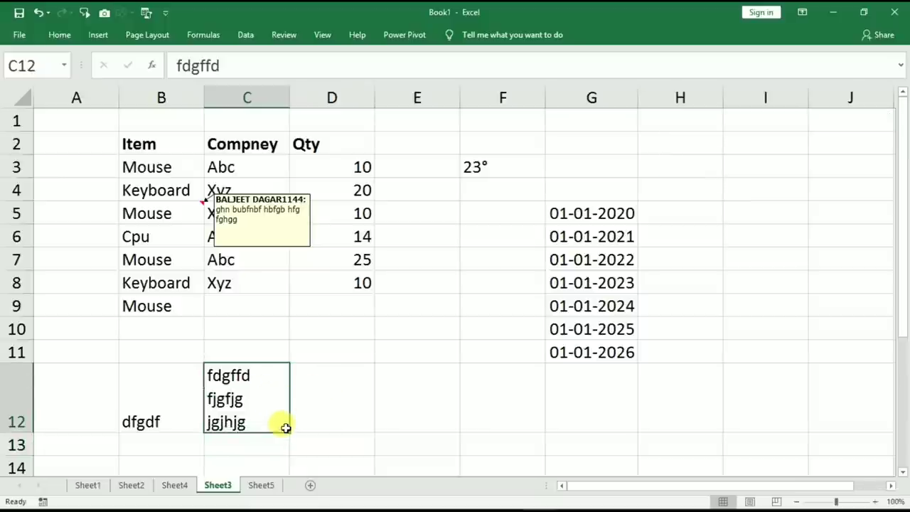
left_click(259, 486)
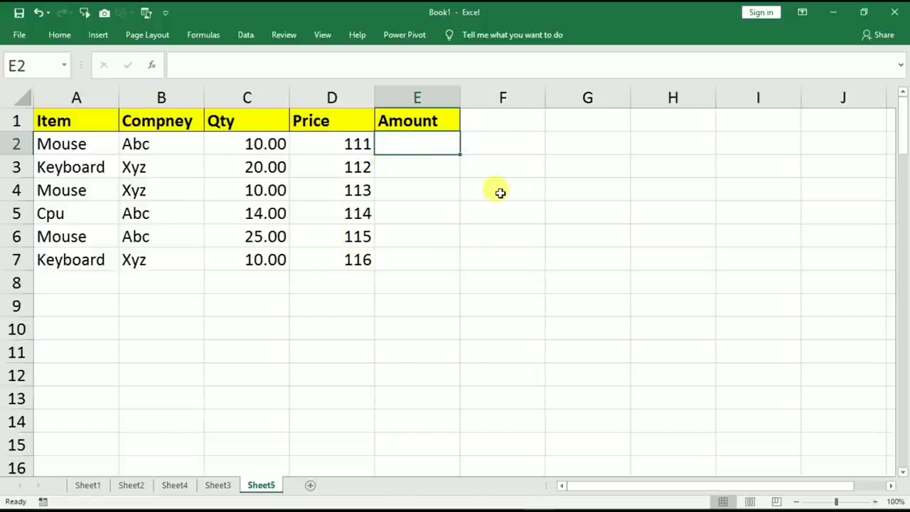
AutoSum row 2's Qty and Price into E2, giving 121.00.
key("alt+equal")
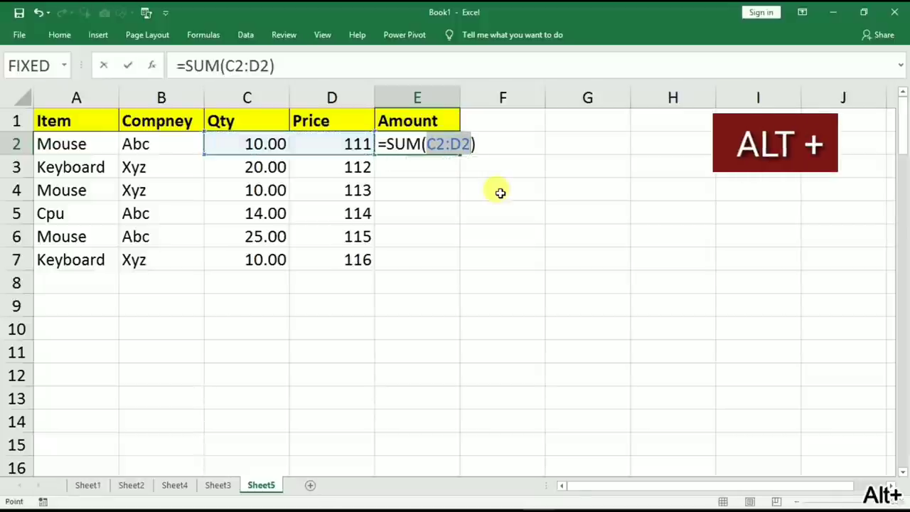
key("Return")
left_click(431, 144)
left_click_drag(286, 149, 302, 148)
AutoSum the Qty column into C8 (89.00) and row 4 into E4 (123.00).
left_click(256, 282)
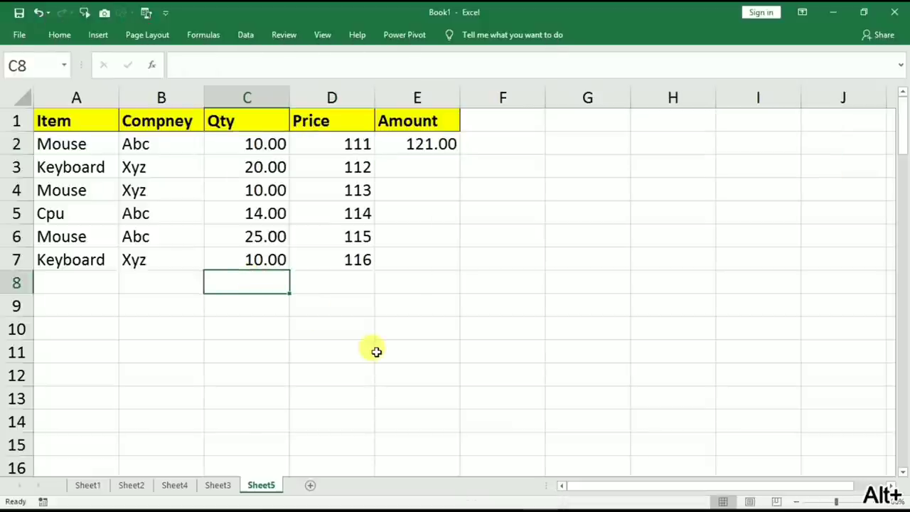
key("alt+equal")
key("alt+equal")
key("Return")
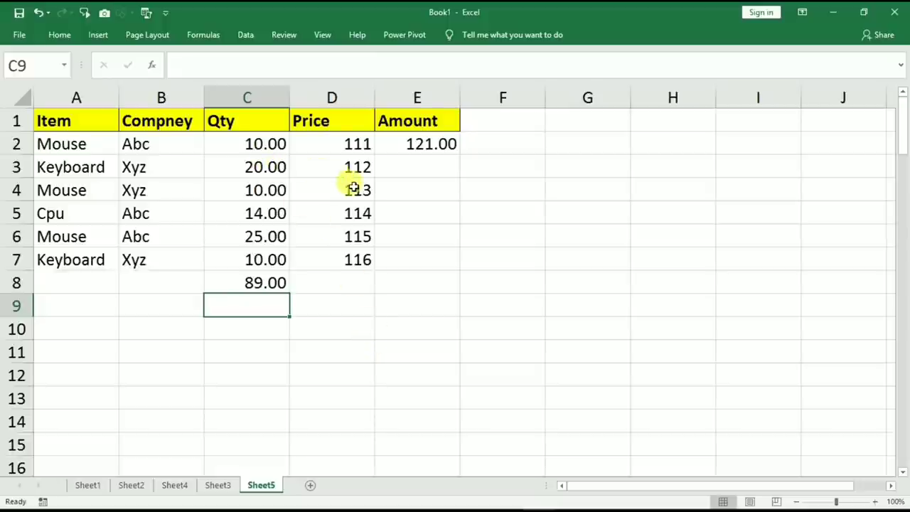
left_click(419, 193)
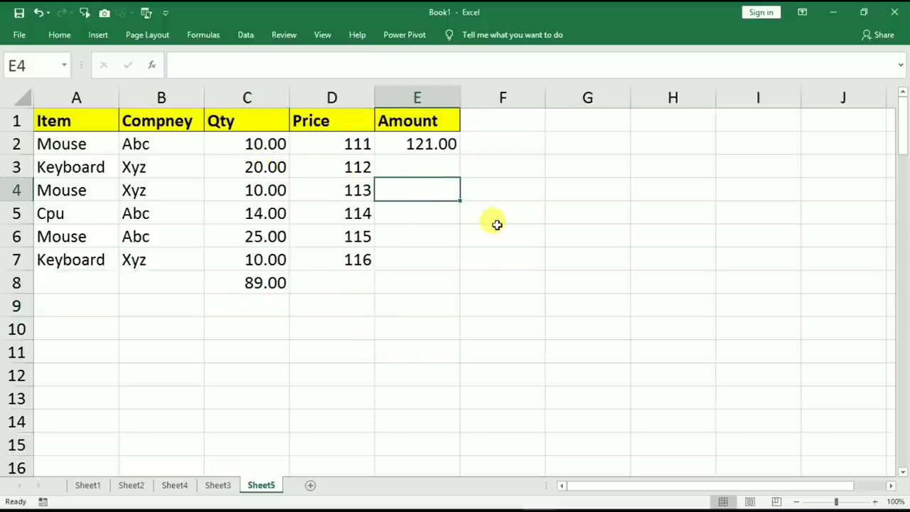
key("alt+equal")
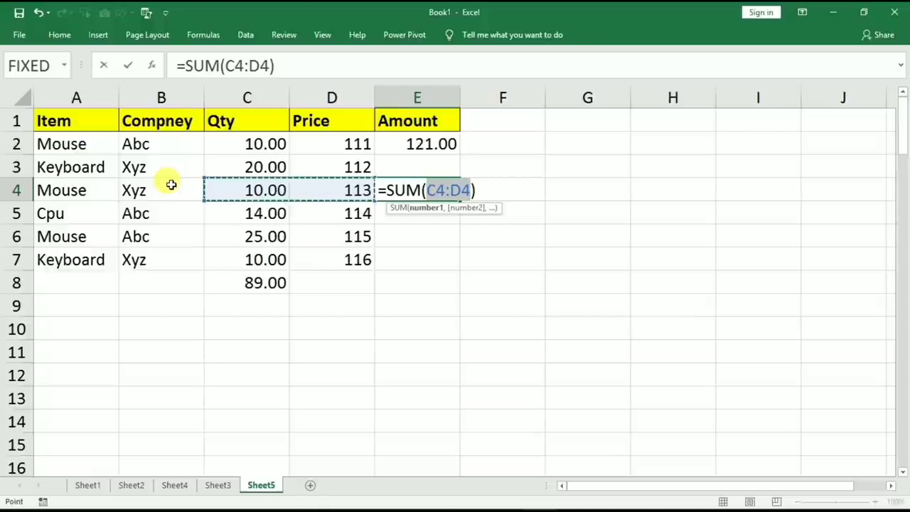
key("Return")
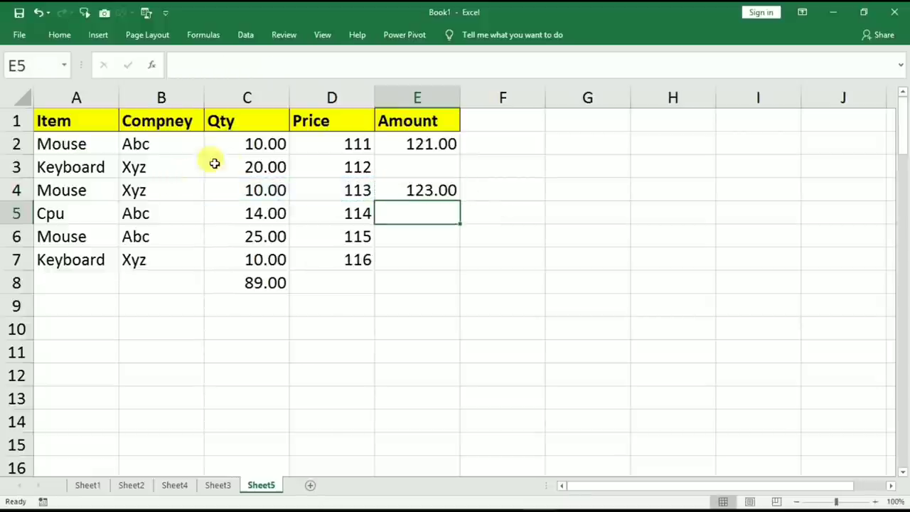
scroll(493, 260, "down", 2)
Apply All Borders to B11:E18 with Alt+H, B, A.
left_click_drag(187, 218, 448, 377)
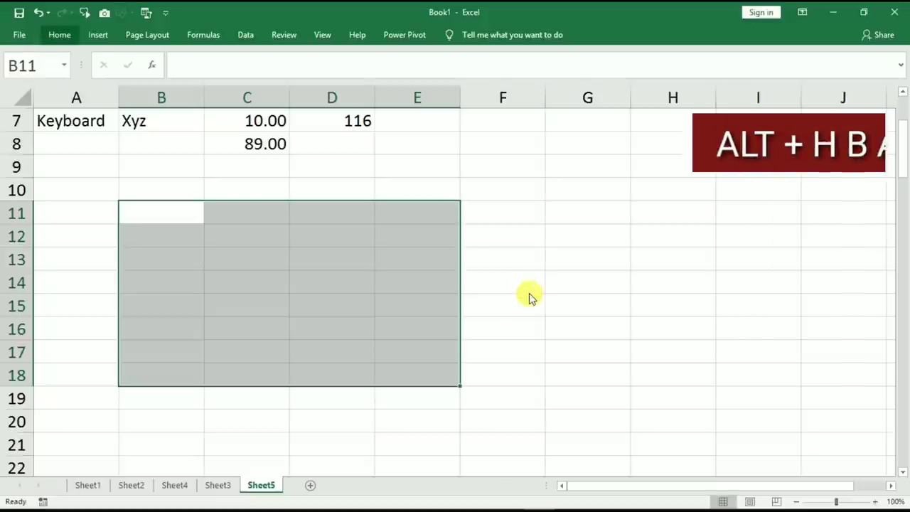
key("alt+h")
key("b")
key("a")
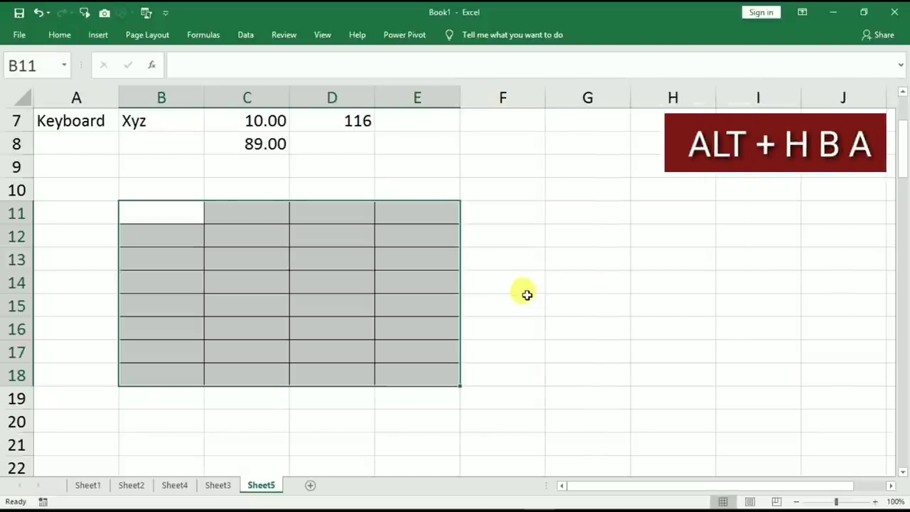
left_click(260, 325)
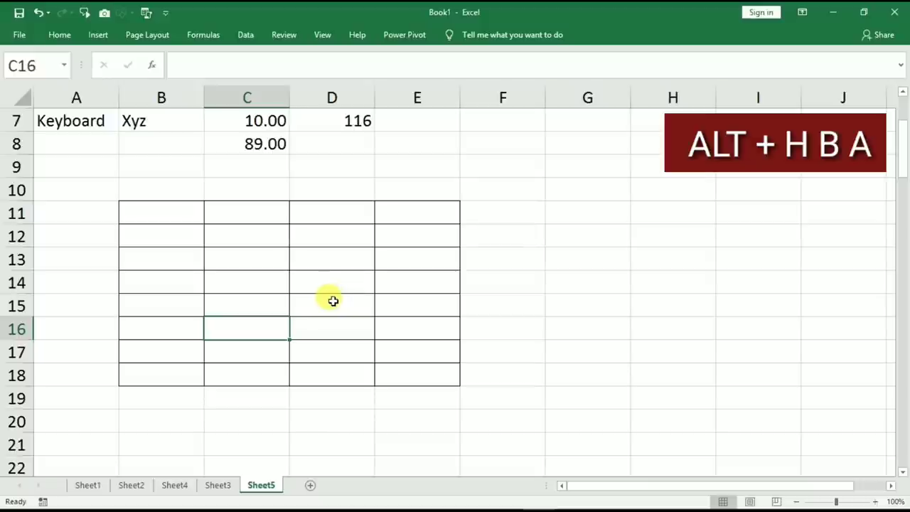
Put an outline border around G11:H17 with Ctrl+Shift+&, then reselect B11:E18.
left_click_drag(578, 221, 609, 364)
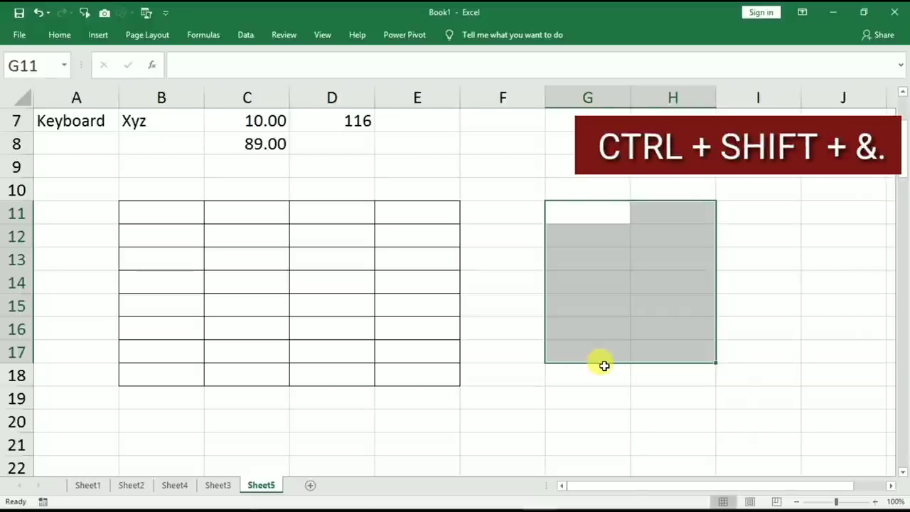
key("ctrl+shift+7")
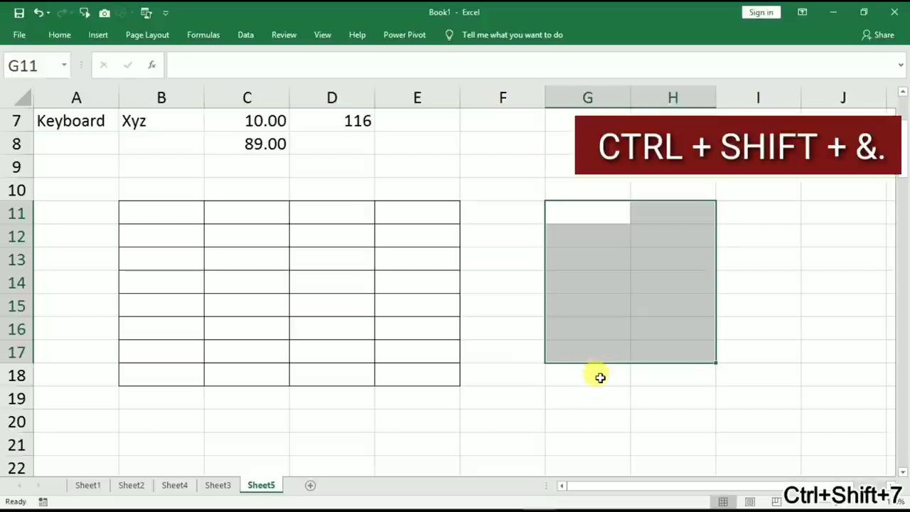
left_click(596, 389)
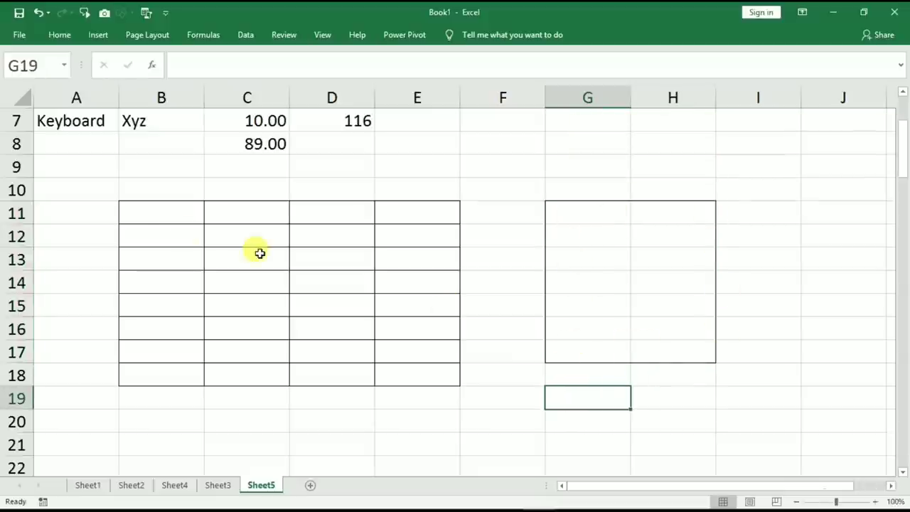
left_click_drag(152, 209, 435, 380)
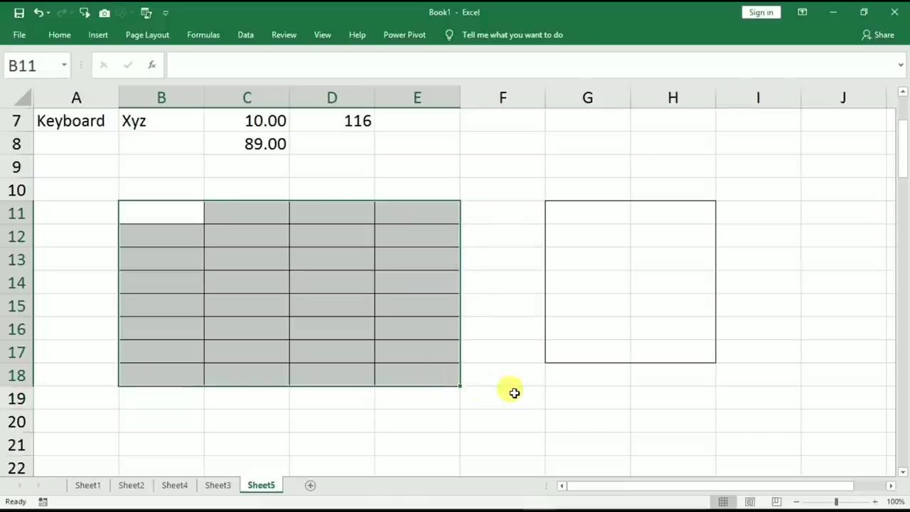
Strip all borders from B11:E18 using Ctrl+Shift+_.
key("ctrl+shift+underscore")
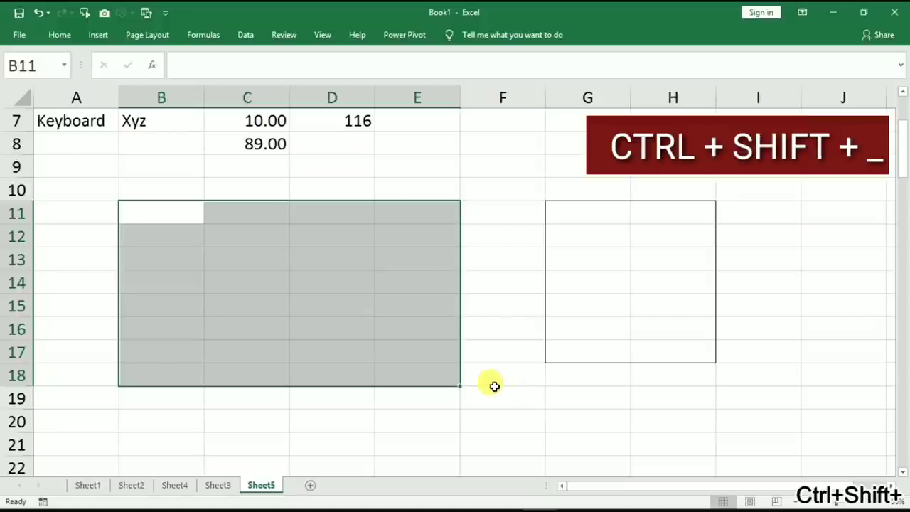
left_click(308, 306)
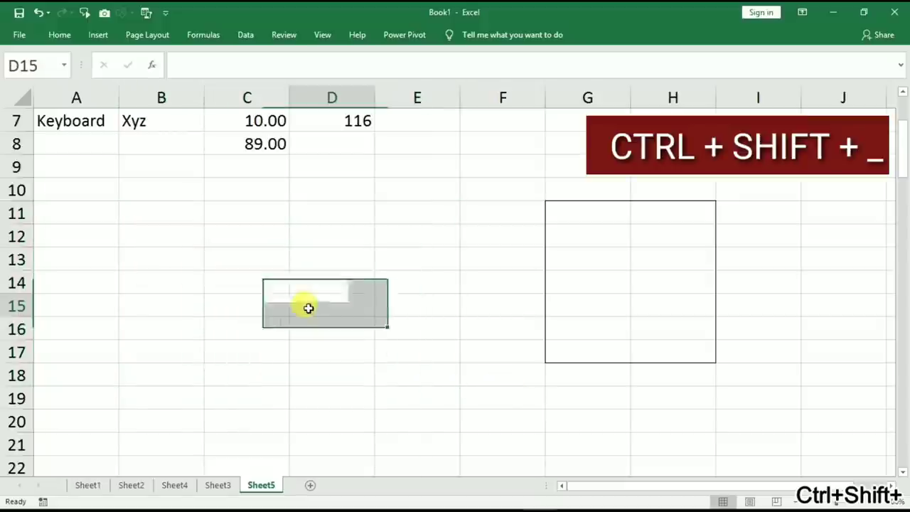
Insert a blank column at A so the Item–Amount table shifts into columns B–F.
scroll(539, 305, "up", 2)
right_click(91, 101)
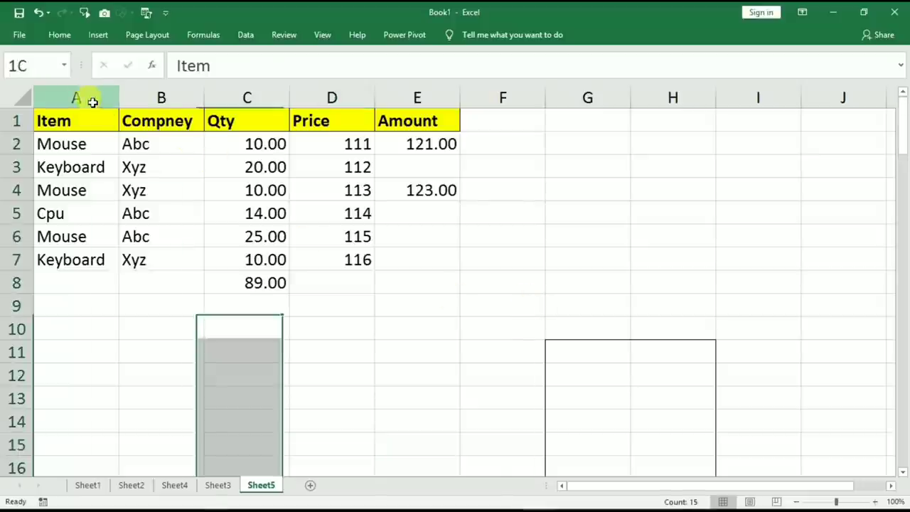
left_click(146, 195)
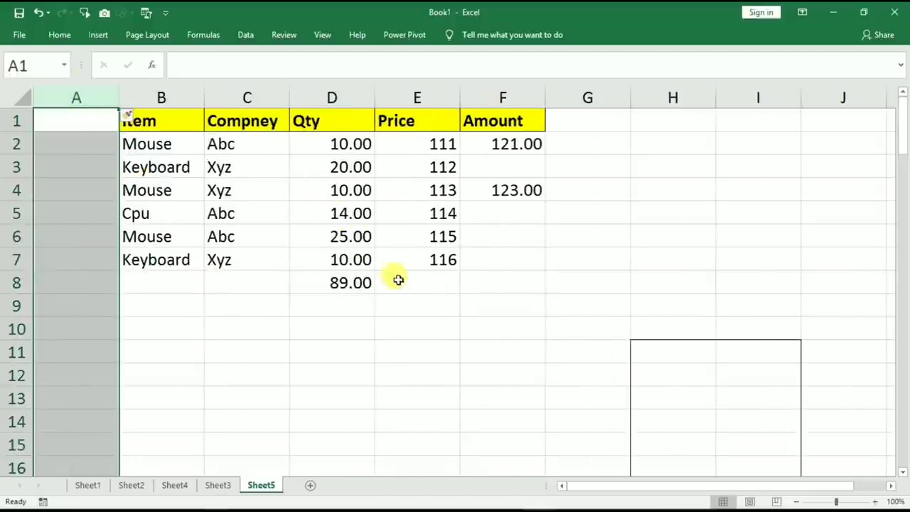
left_click(378, 344)
scroll(379, 345, "up", 3, "ctrl")
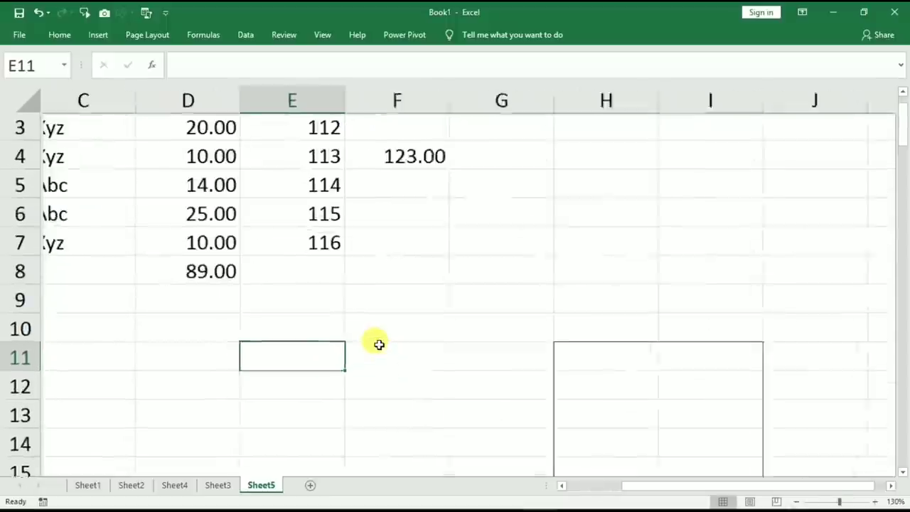
left_click_drag(653, 492, 541, 488)
scroll(249, 360, "up", 1)
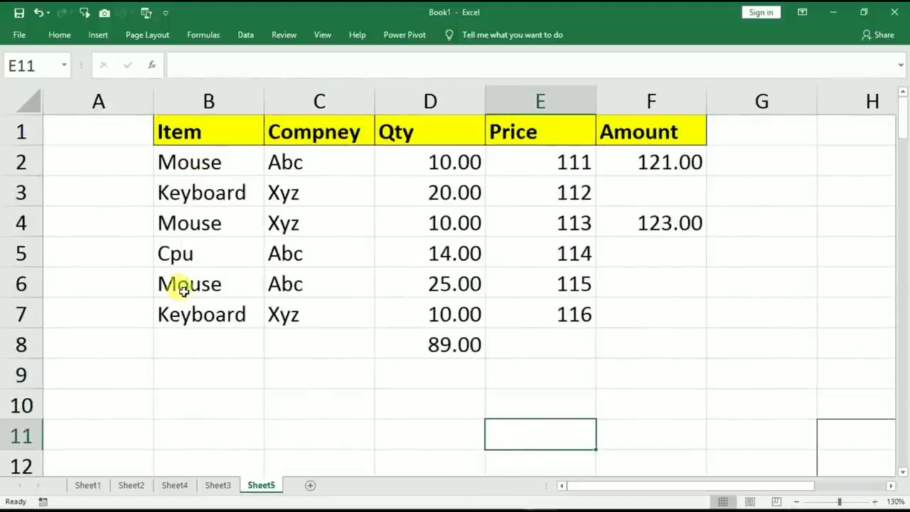
Edit cell B7 in place and append 'ghfh' to Keyboard, making it Keyboardghfh.
left_click(174, 316)
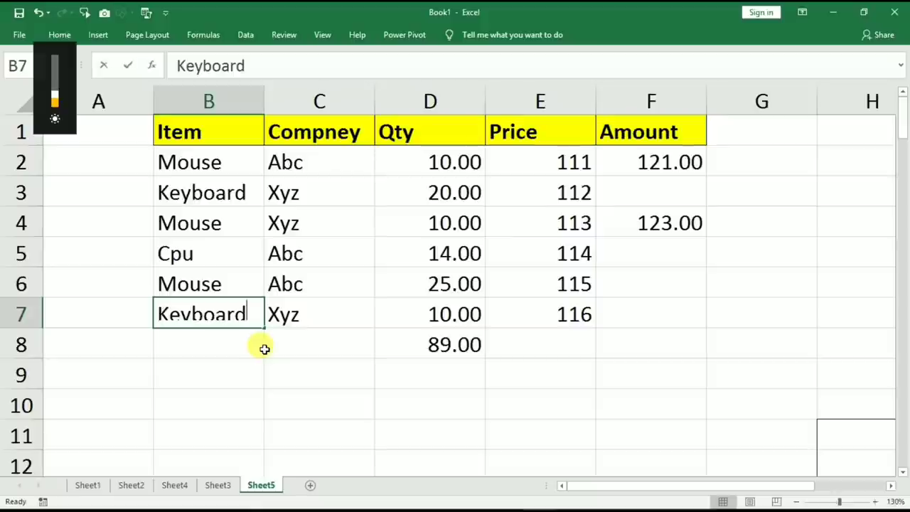
double_click(254, 322)
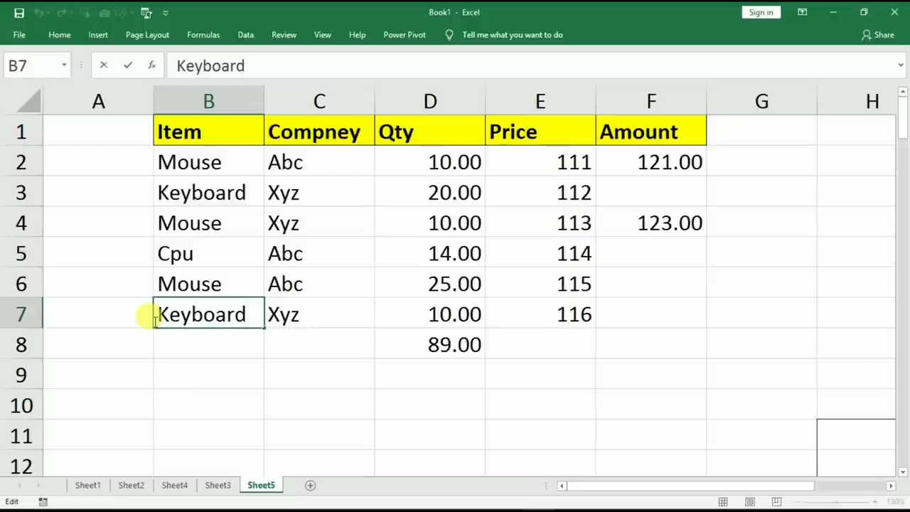
key("End")
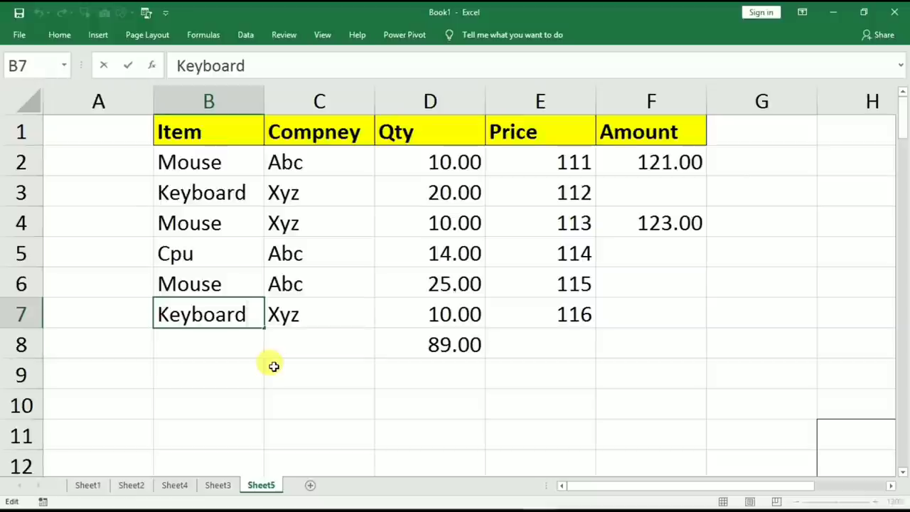
left_click(253, 373)
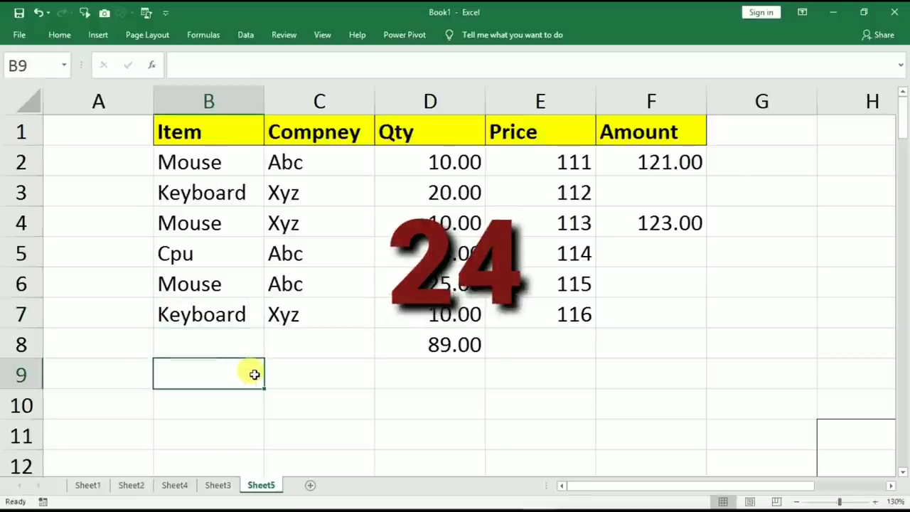
left_click(189, 317)
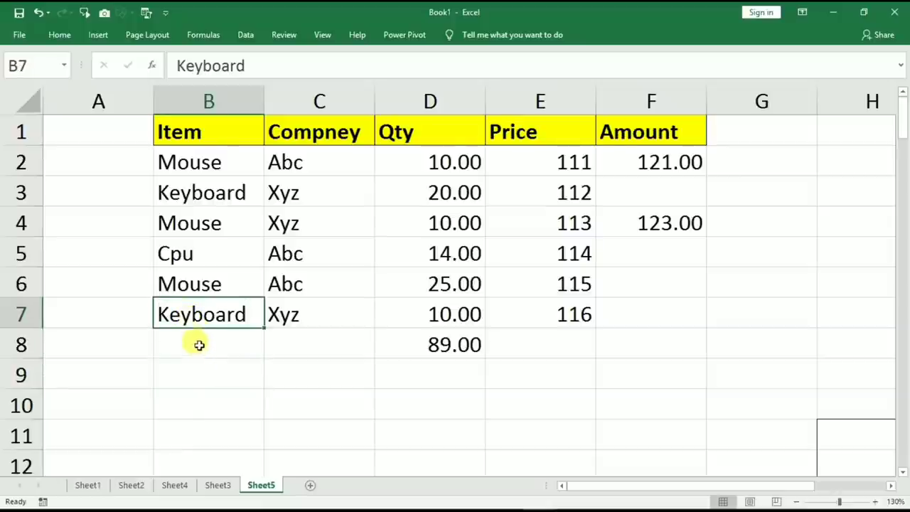
double_click(205, 318)
left_click(248, 315)
type("ghfh")
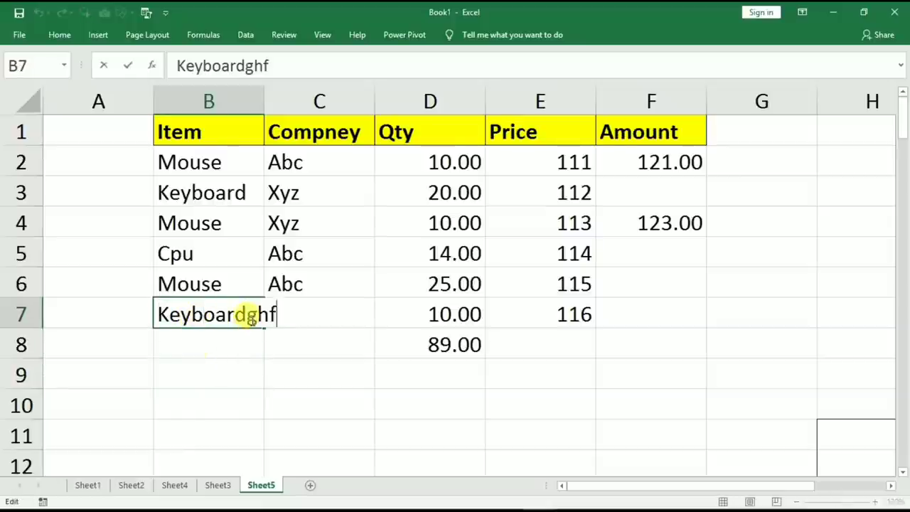
left_click(240, 363)
Type 'mos' over B7, then cancel with Esc so Keyboardghfh stays.
left_click(183, 315)
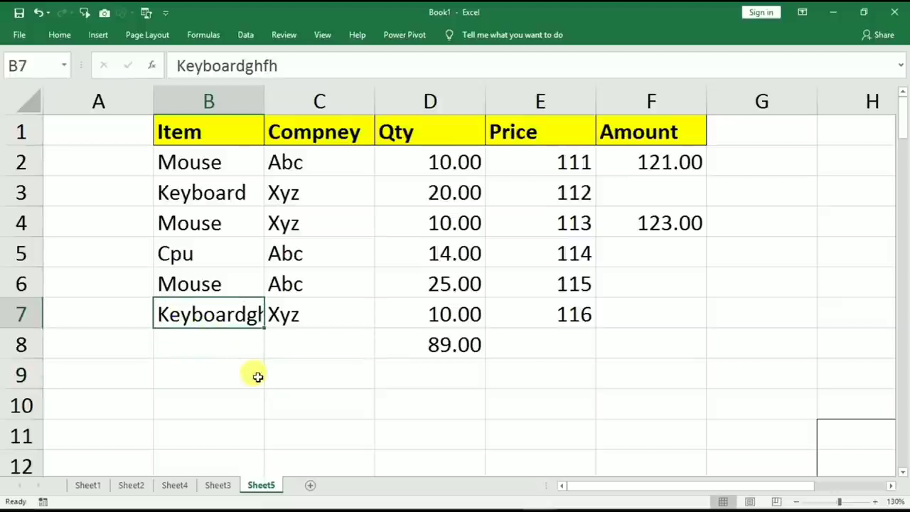
type("mos")
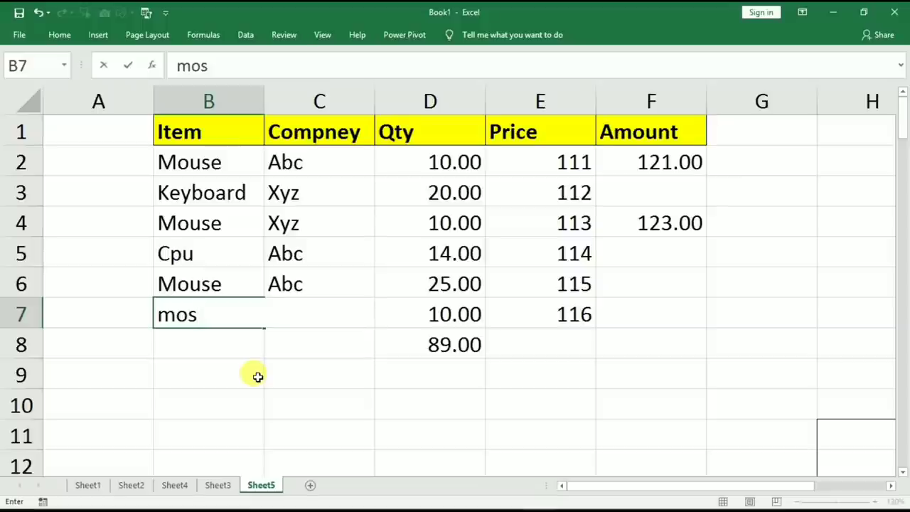
key("Escape")
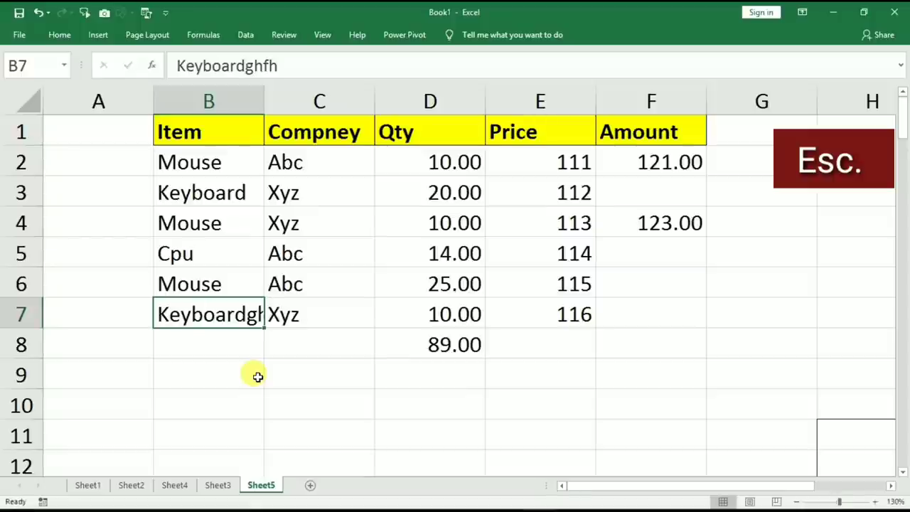
left_click(204, 402)
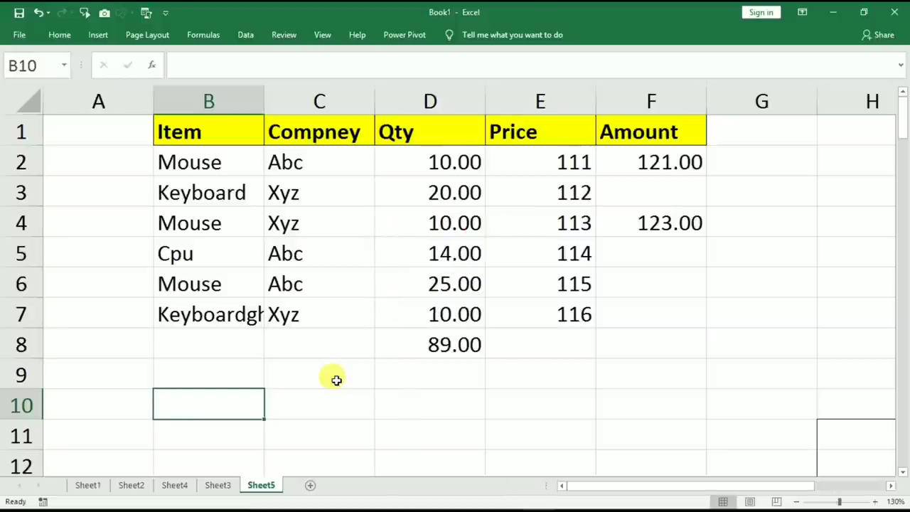
Enter 999 in B10 and 599 in C10.
type("999")
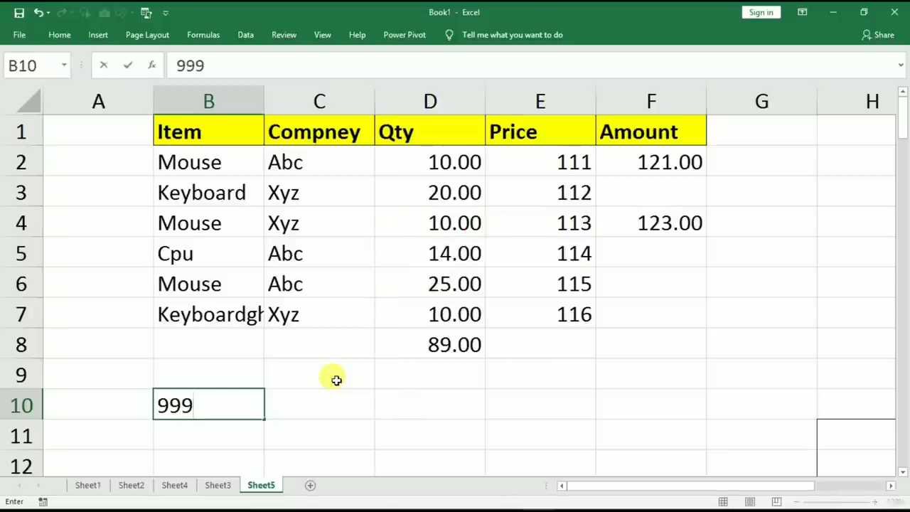
key("Tab")
type("59")
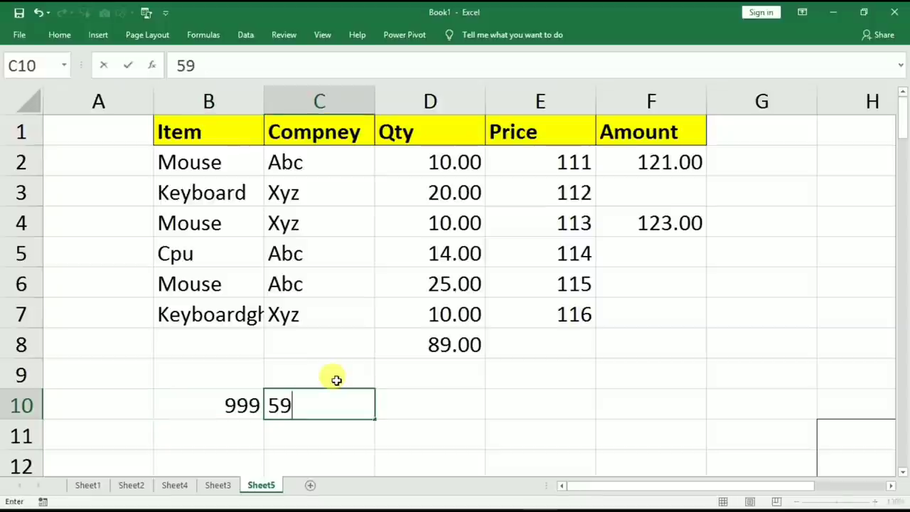
key("shift+Tab")
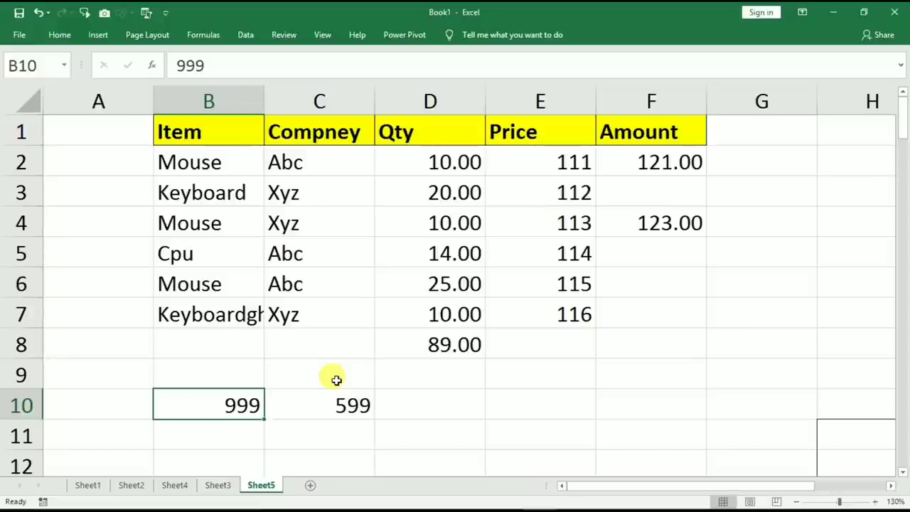
Apply strikethrough to the 999 in B10 with Ctrl+5.
key("ctrl+5")
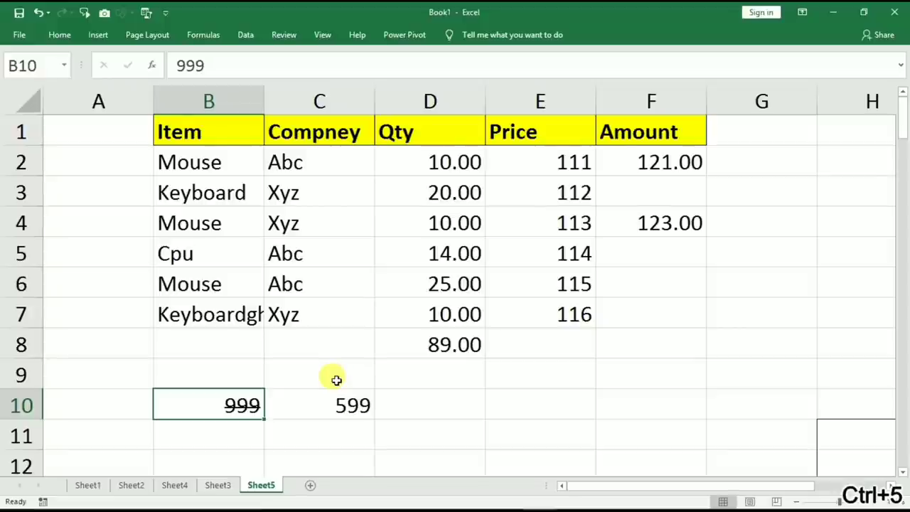
left_click(337, 381)
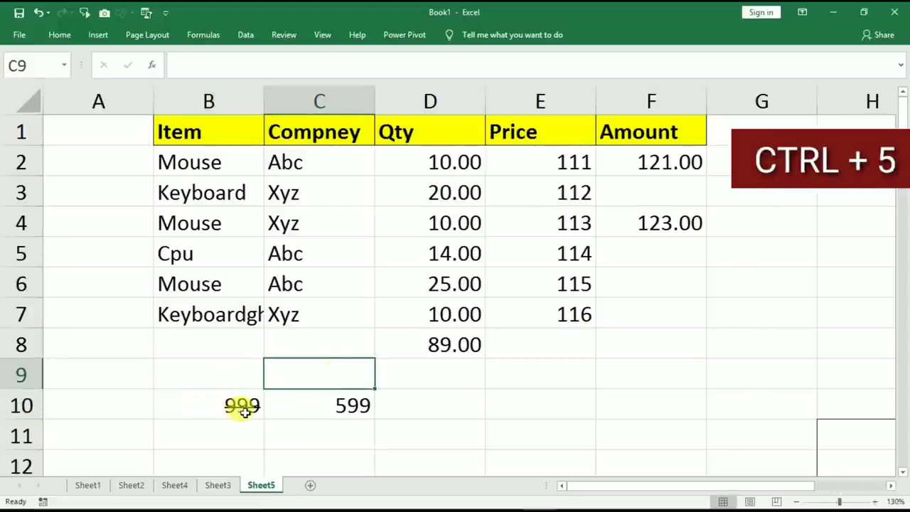
left_click(206, 409)
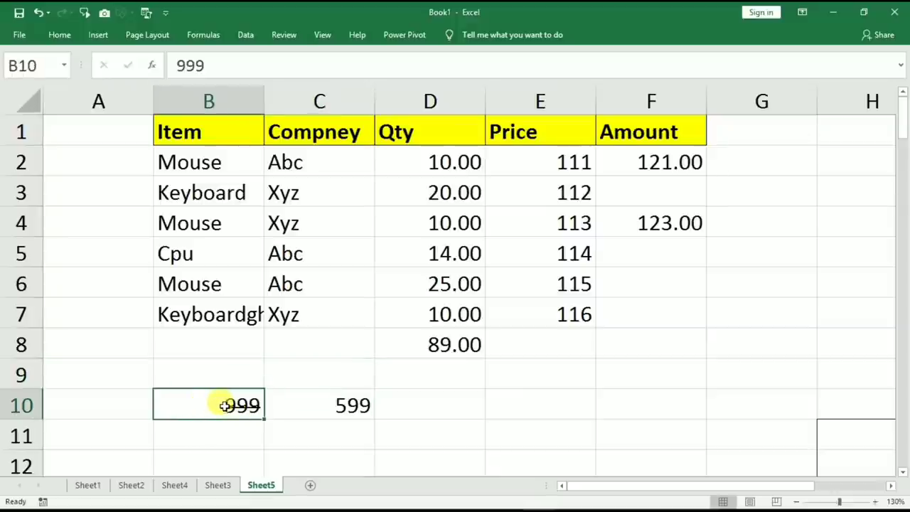
Clear the block B8:F11 and the Amount value in F4.
left_click_drag(206, 345, 640, 433)
key("Delete")
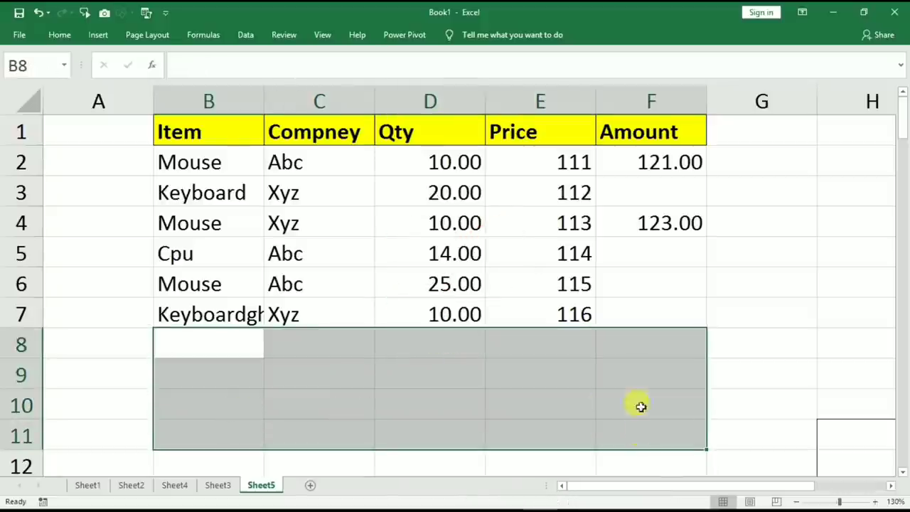
left_click(655, 221)
key("Delete")
Copy F2's SUM formula down through F7 using the fill handle.
left_click(675, 157)
double_click(706, 178)
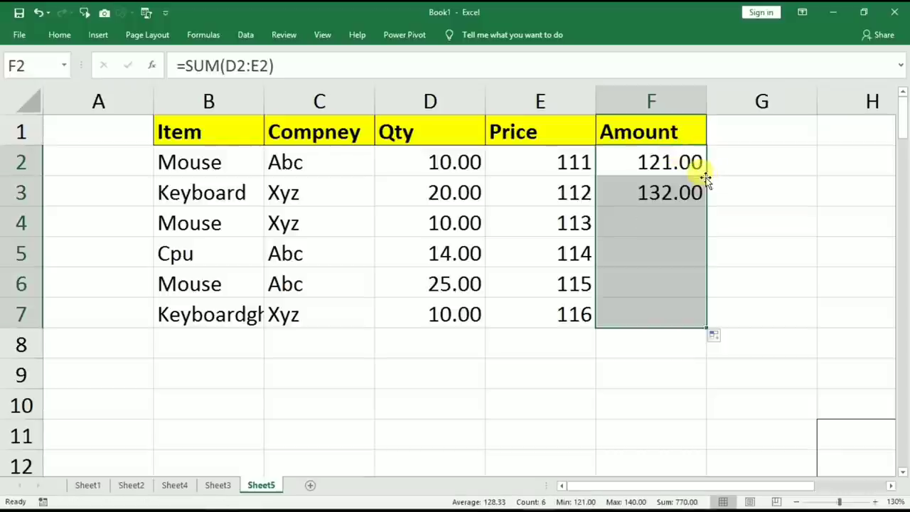
left_click(191, 139)
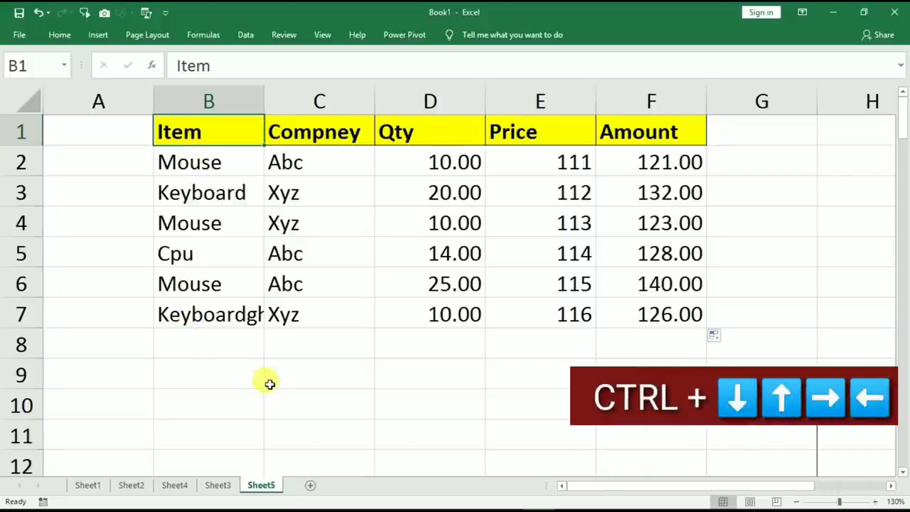
key("ctrl+Down")
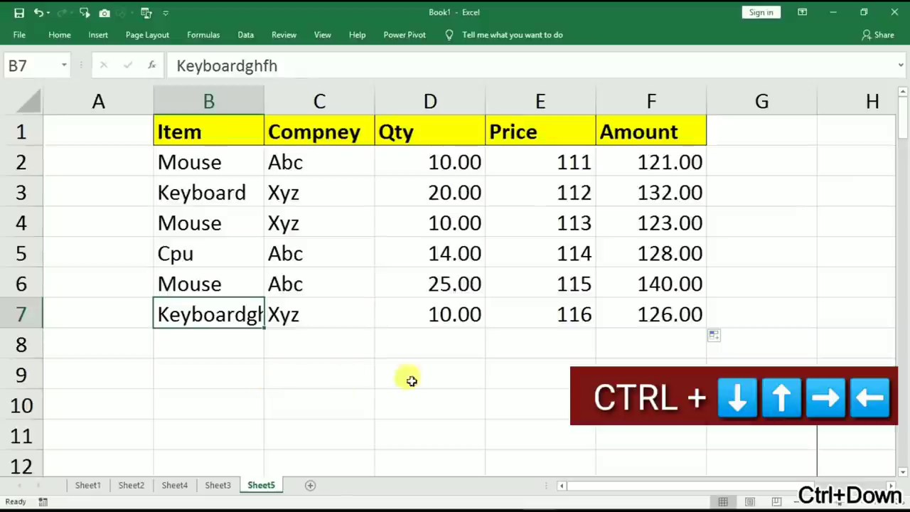
key("ctrl+Right")
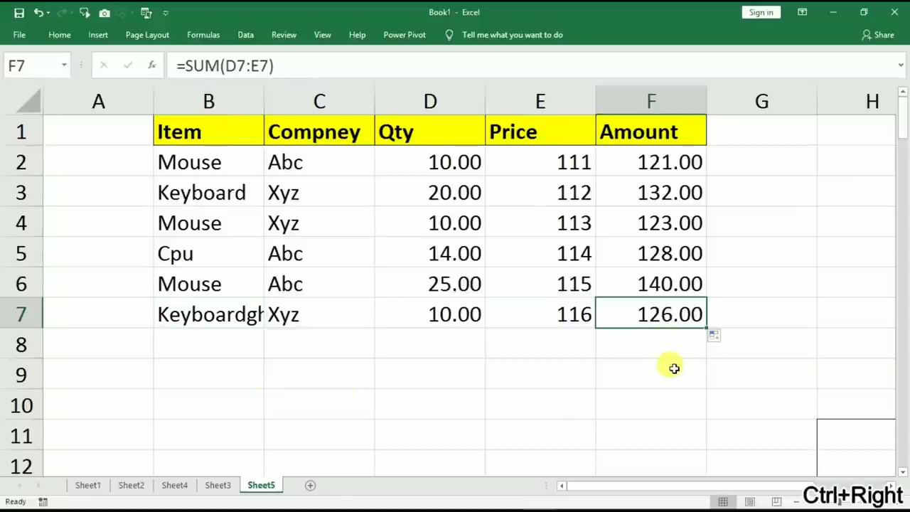
key("ctrl+Up")
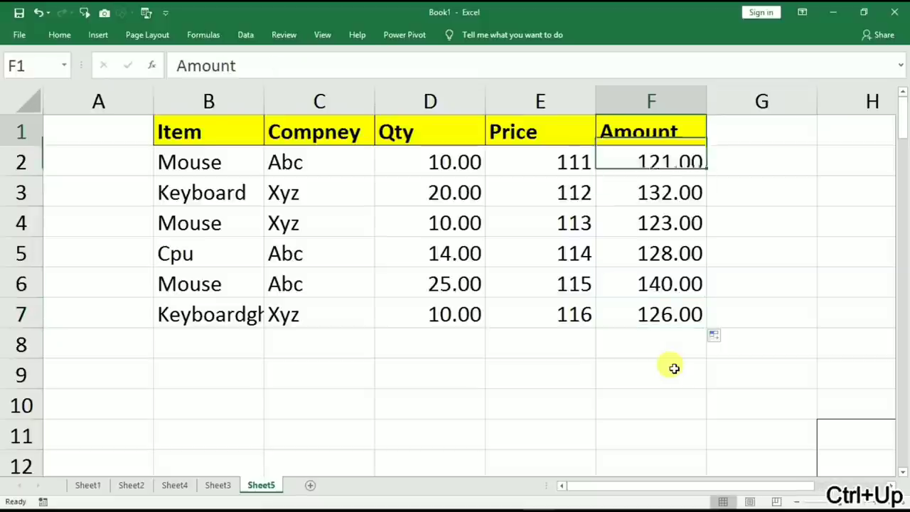
left_click(209, 138)
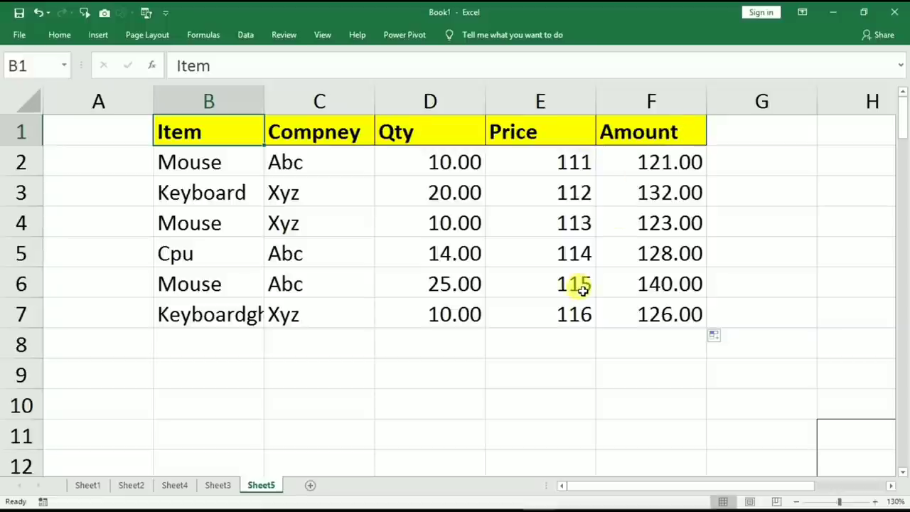
key("ctrl+Right")
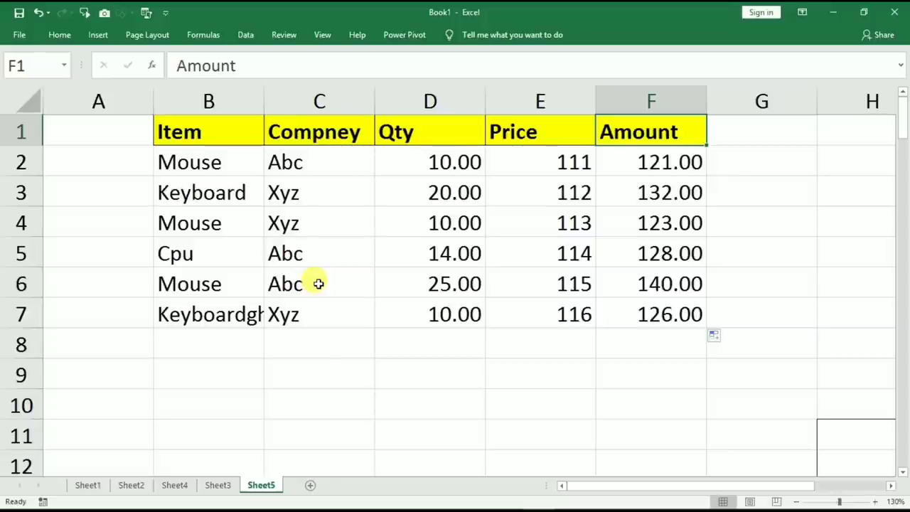
left_click(189, 136)
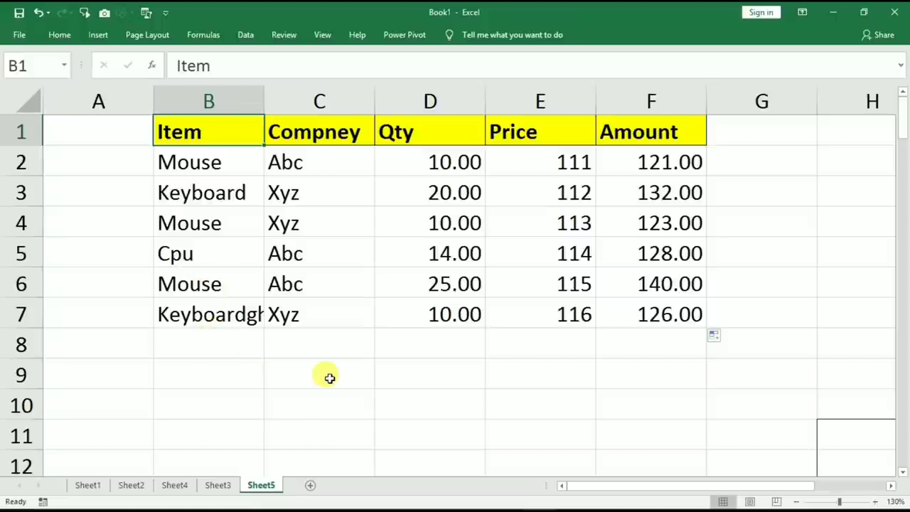
Extend selections with Ctrl+Shift+arrows: B1:B7, B1:F1, then D5 up to the Qty header.
key("ctrl+shift+Down")
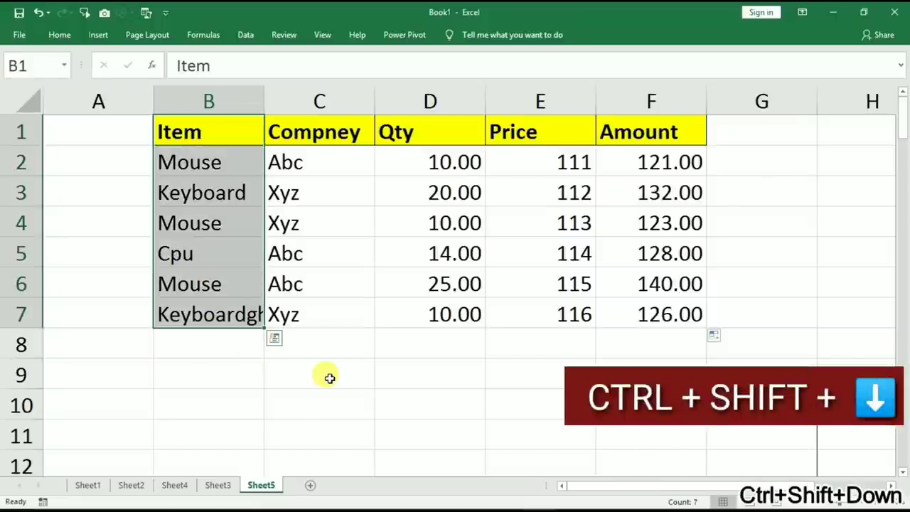
left_click(192, 133)
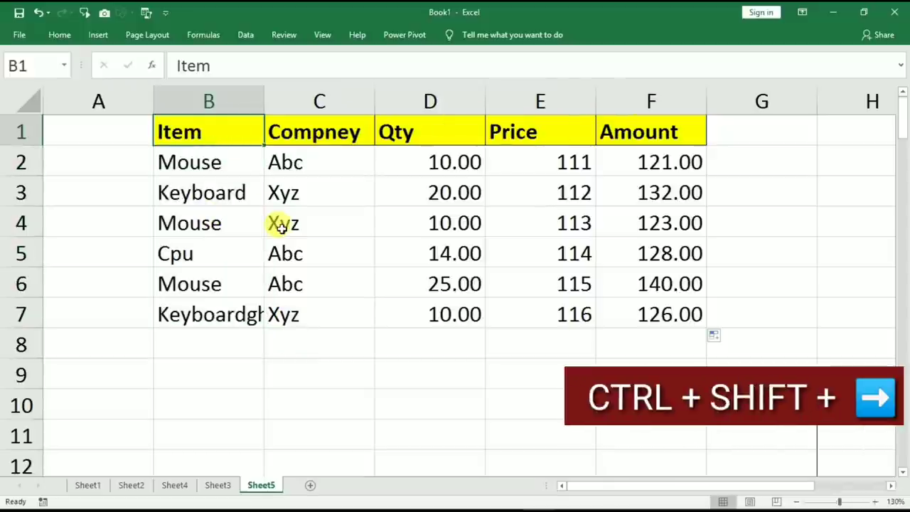
key("ctrl+shift+Right")
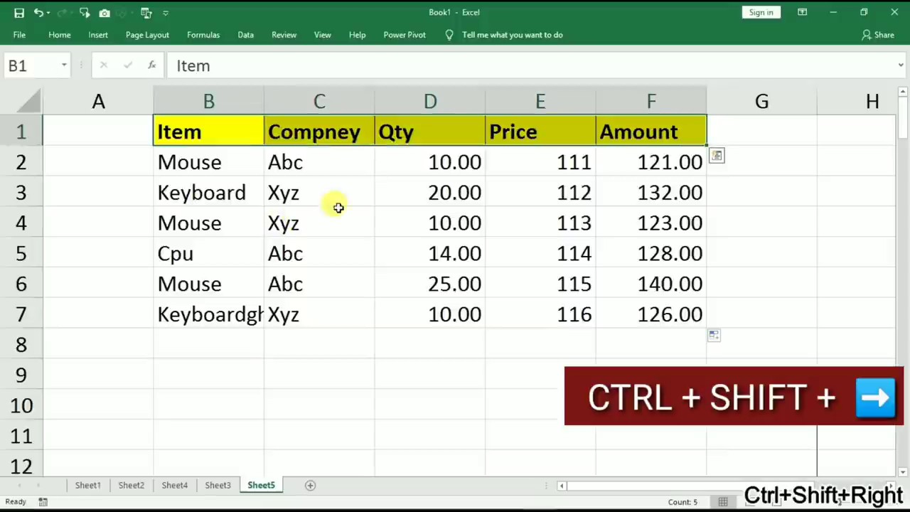
left_click(431, 249)
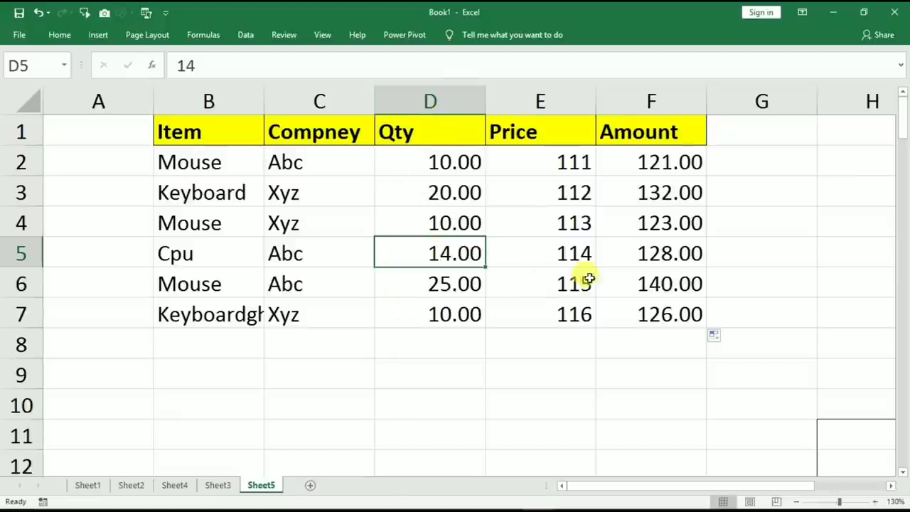
key("ctrl+shift+Up")
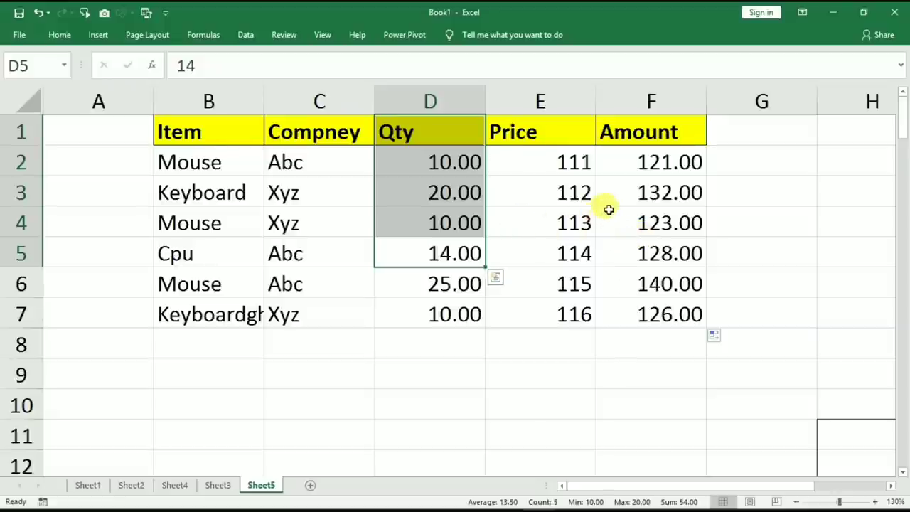
Extend a selection from the 112 price in E3 down to the last price.
left_click(559, 205)
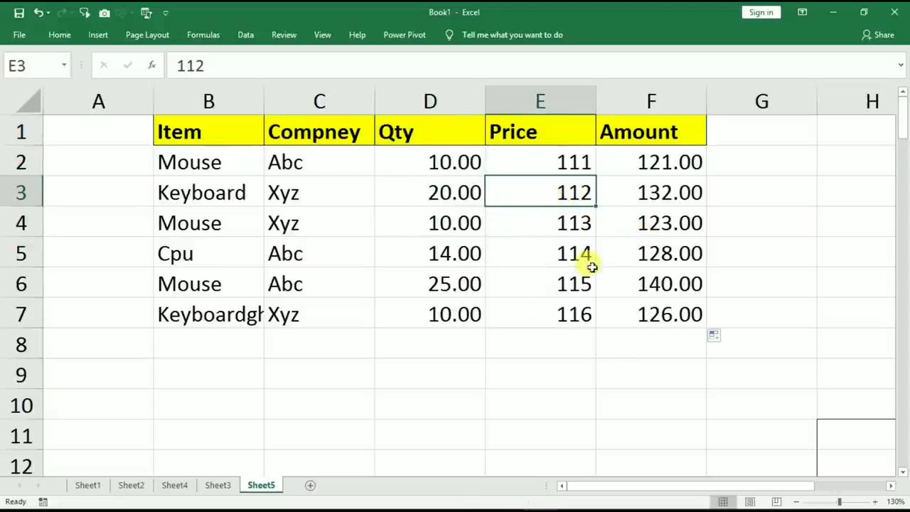
key("ctrl+shift+Down")
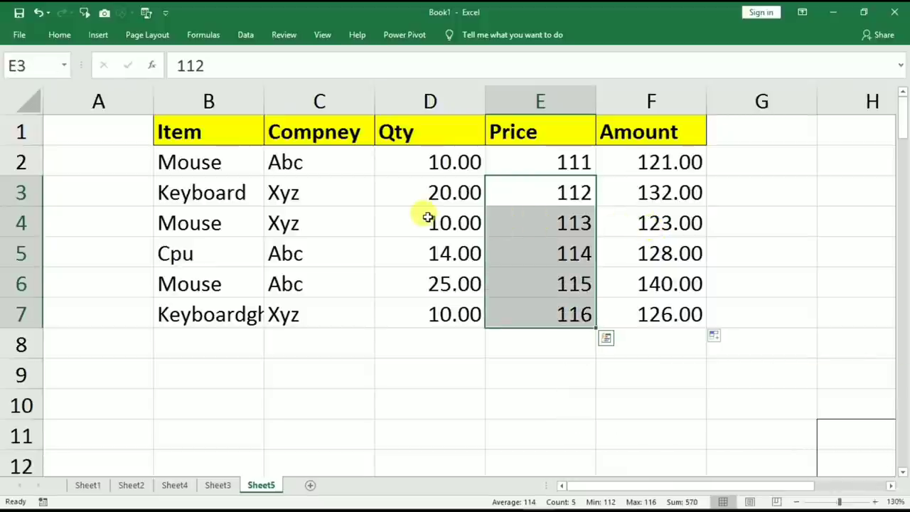
left_click(361, 253)
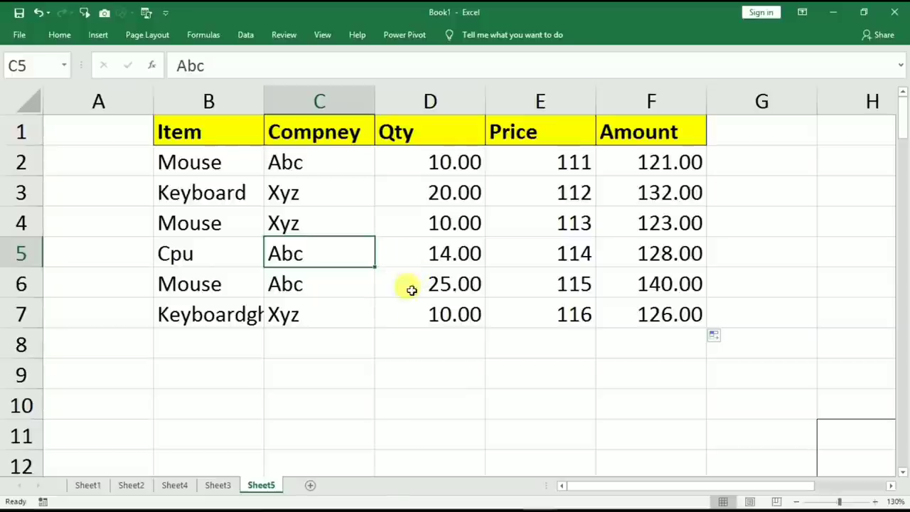
Select the entire Qty column from D7, then the entire row 6 from D6.
left_click(415, 307)
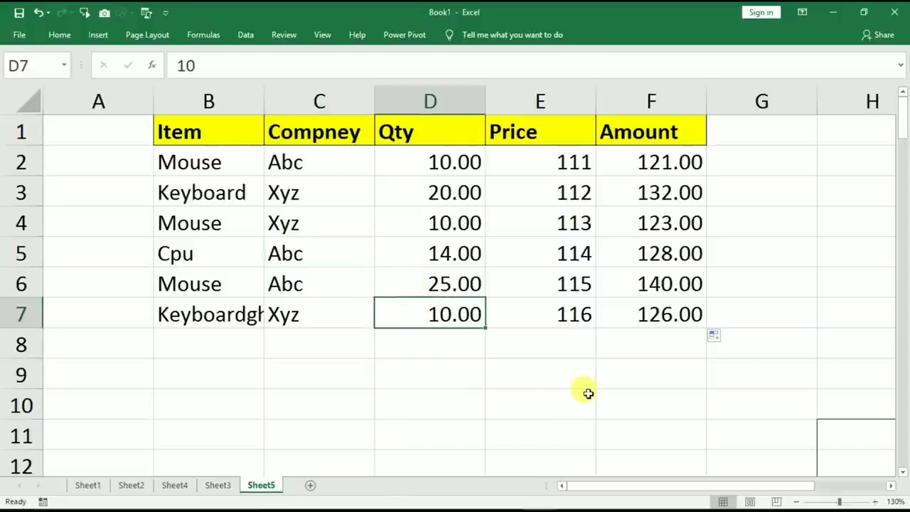
key("ctrl+space")
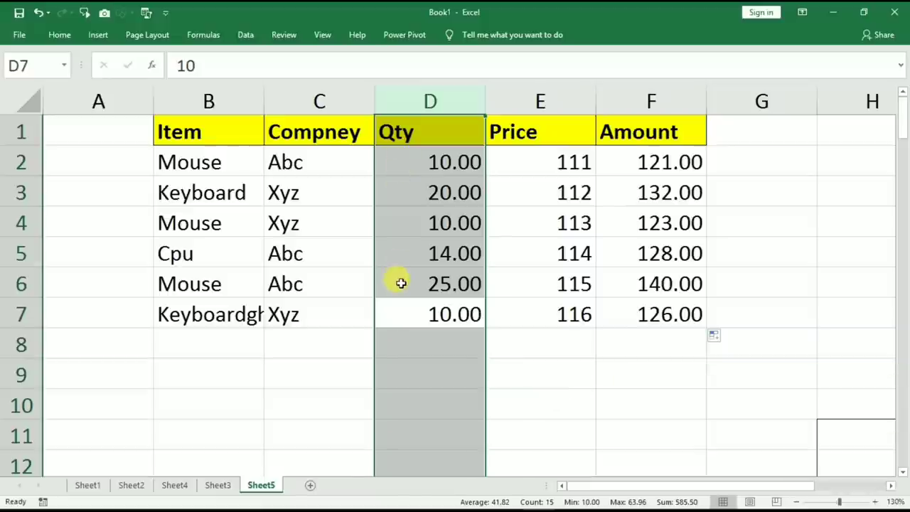
left_click(401, 284)
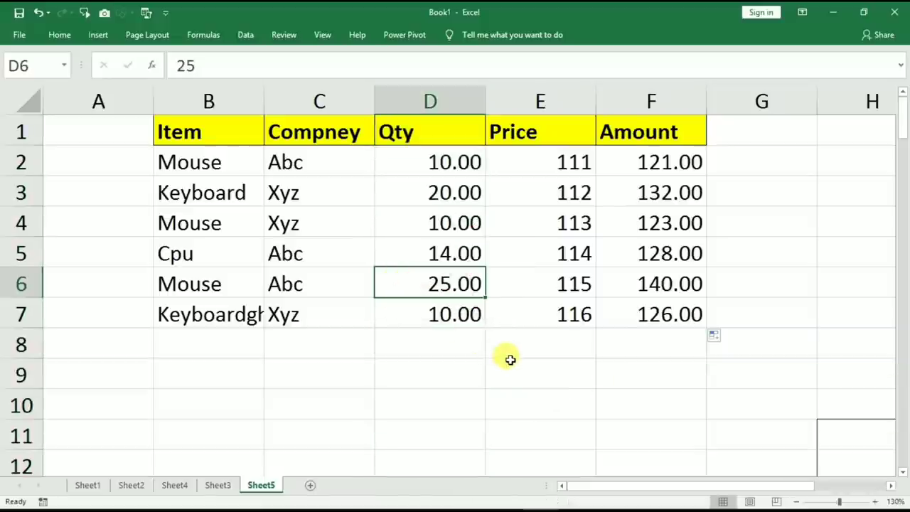
key("shift+space")
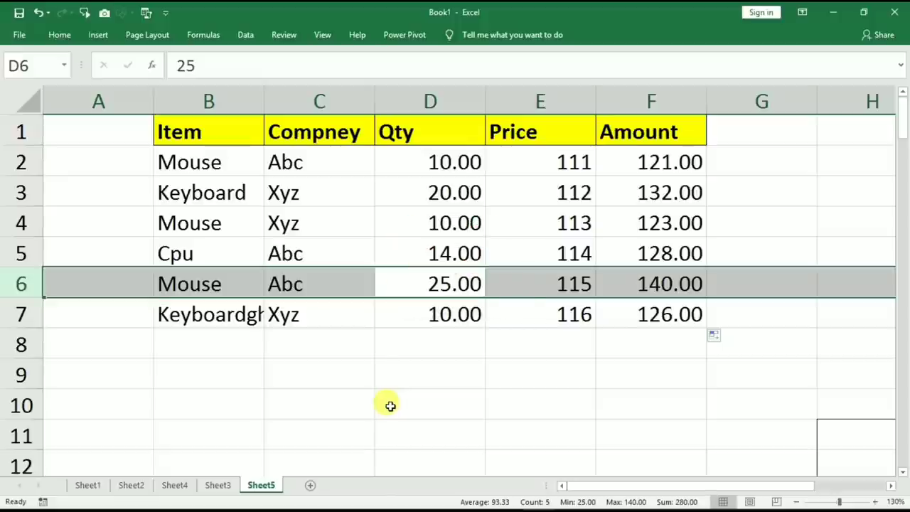
Insert a blank entire row at row 4 with Ctrl++.
left_click(135, 234)
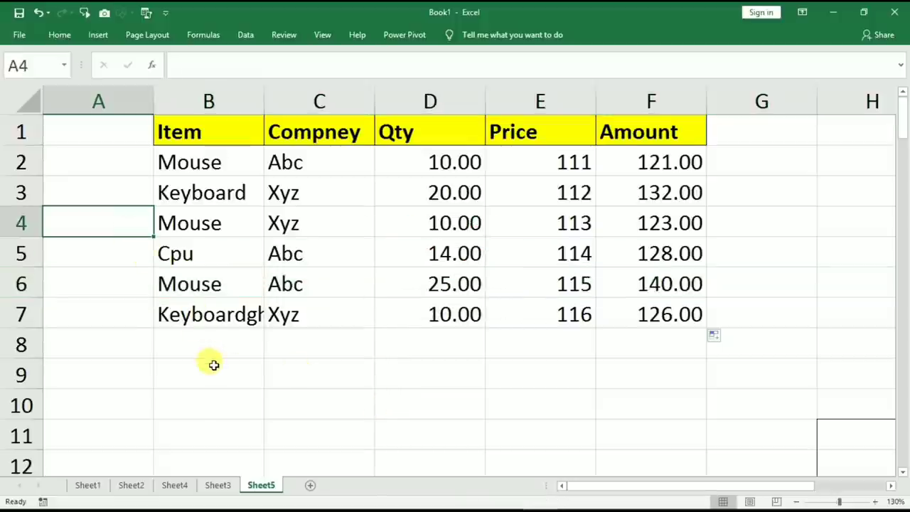
key("ctrl+plus")
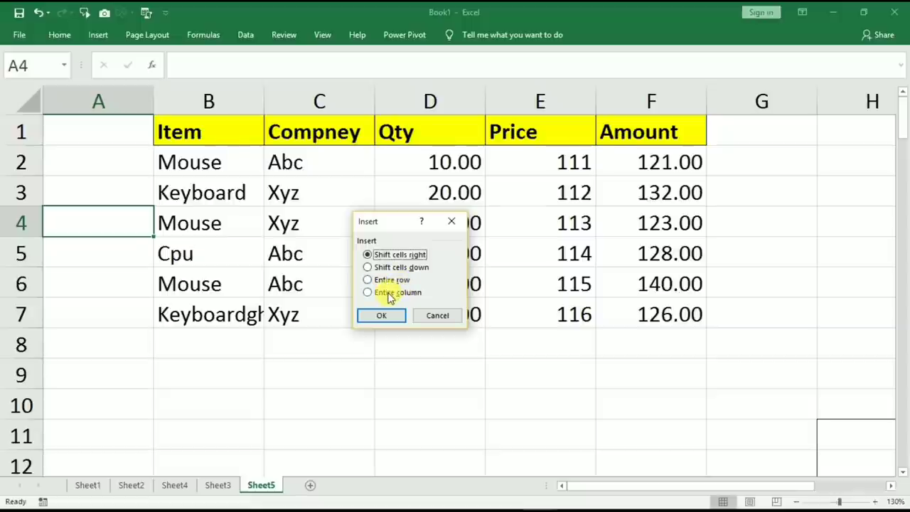
left_click(369, 280)
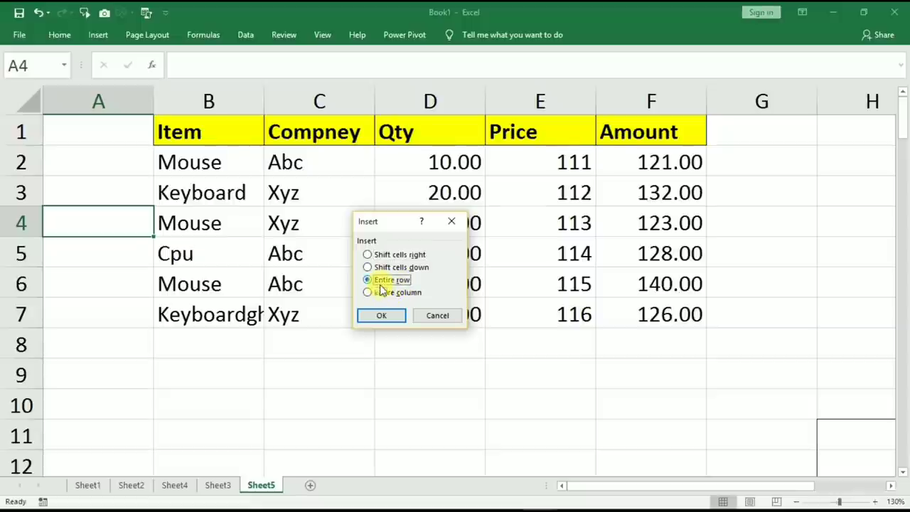
left_click(379, 316)
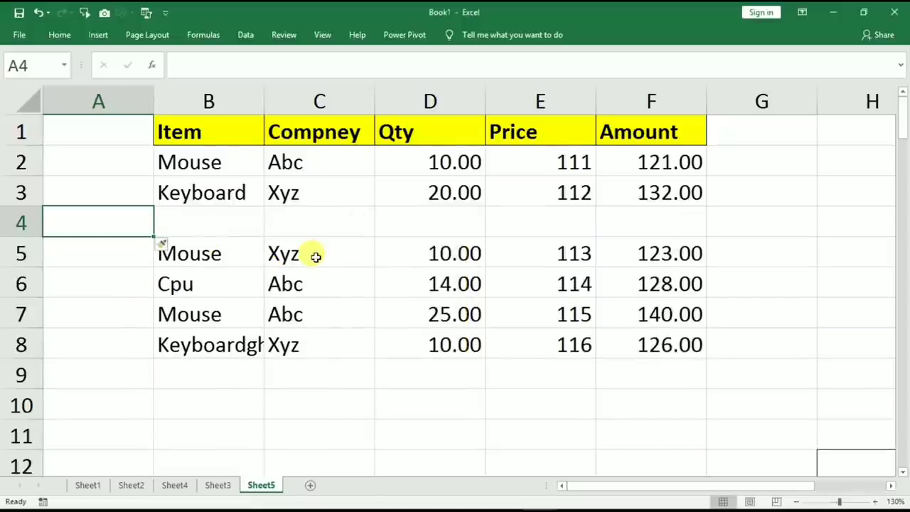
Insert a blank entire column at column D with Ctrl++.
left_click(391, 224)
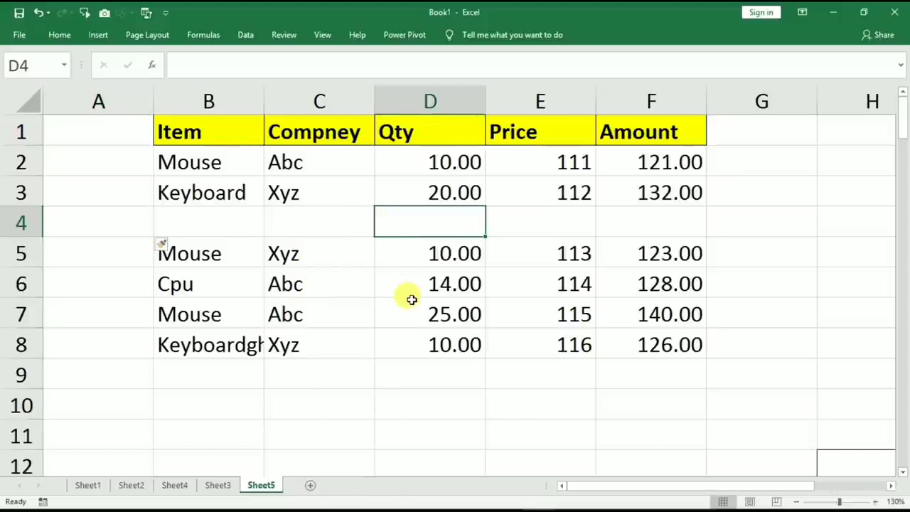
key("ctrl+plus")
left_click(390, 292)
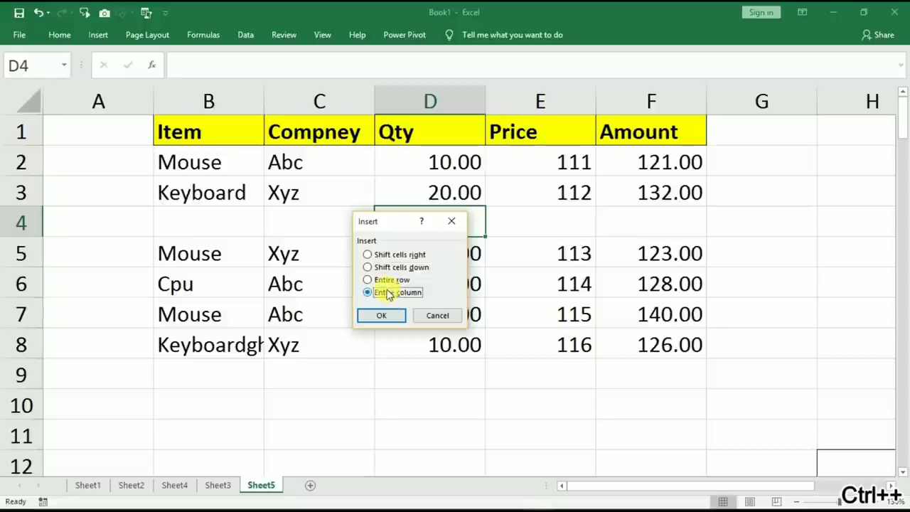
left_click(381, 316)
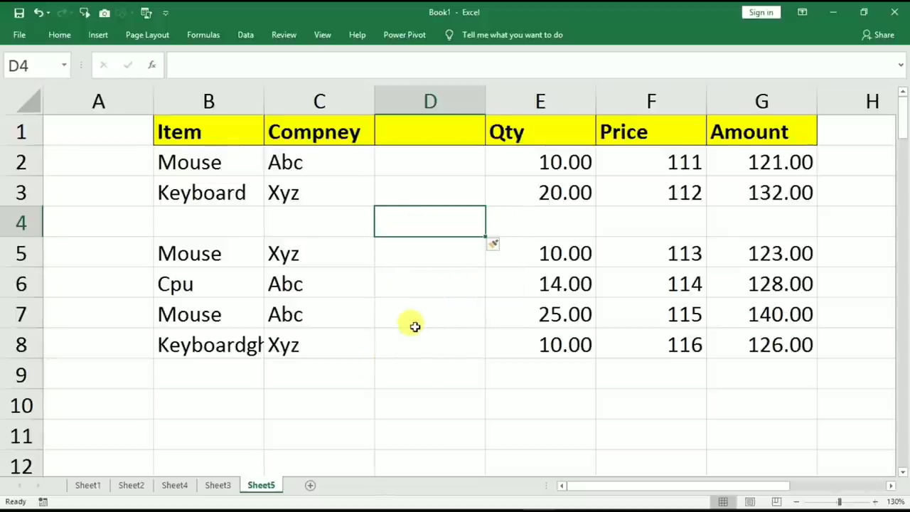
Delete the blank column D with Ctrl+-.
key("ctrl+minus")
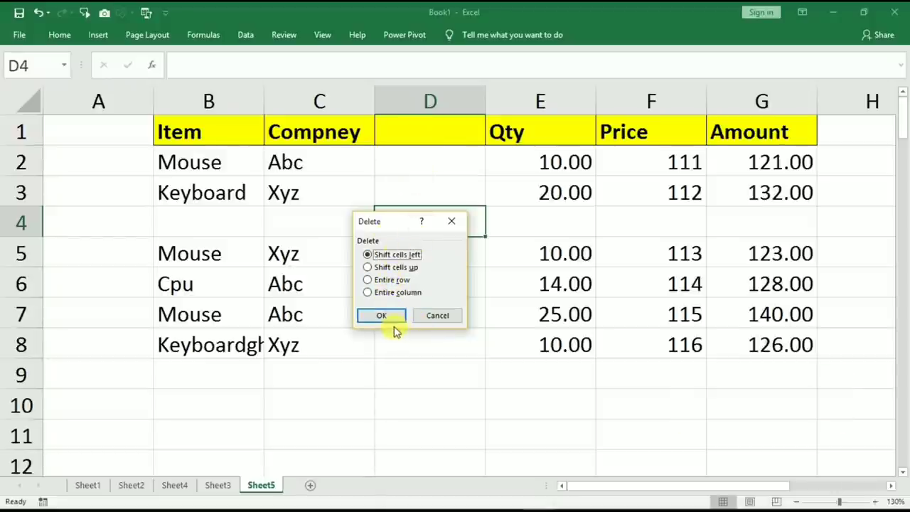
left_click(377, 294)
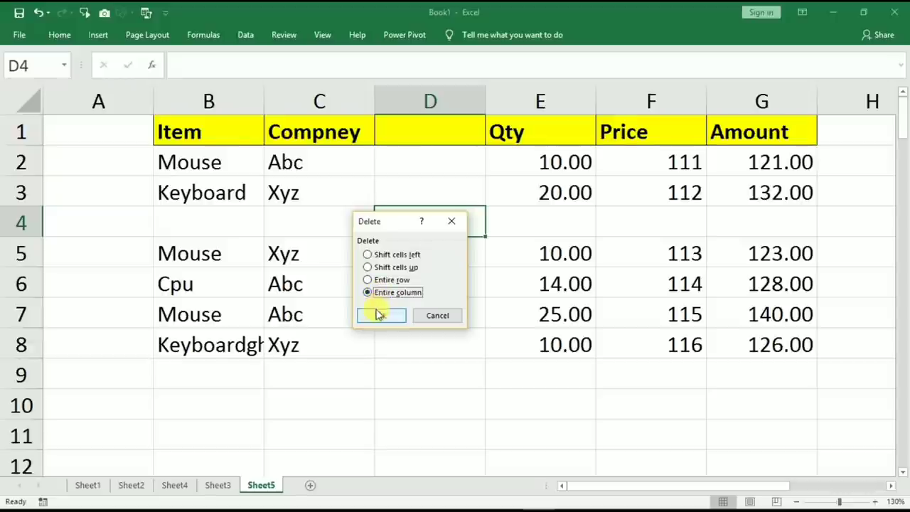
left_click(382, 315)
Delete the blank row 4 from cell C4 with Ctrl+-.
left_click(196, 223)
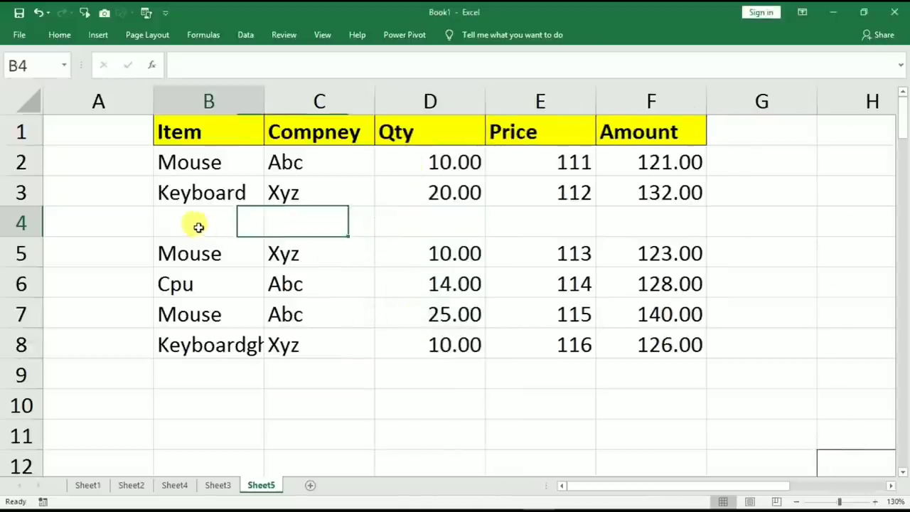
left_click(321, 223)
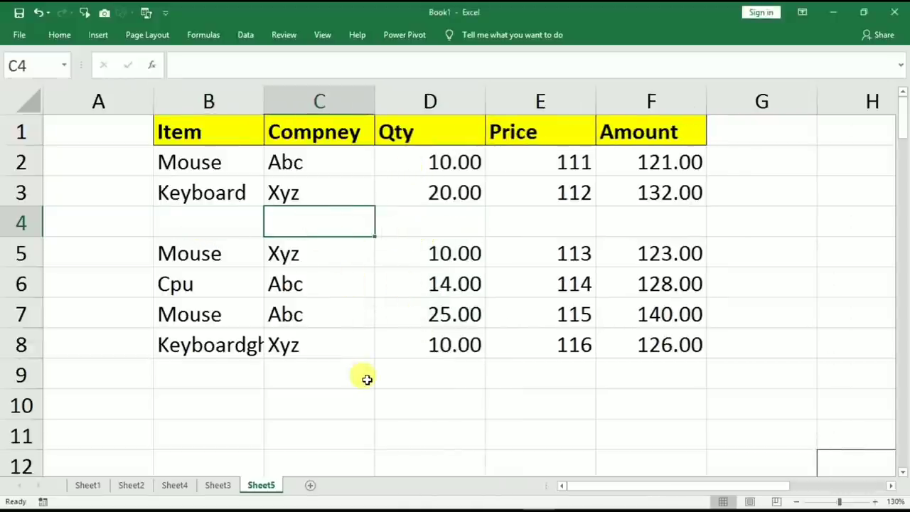
key("ctrl+minus")
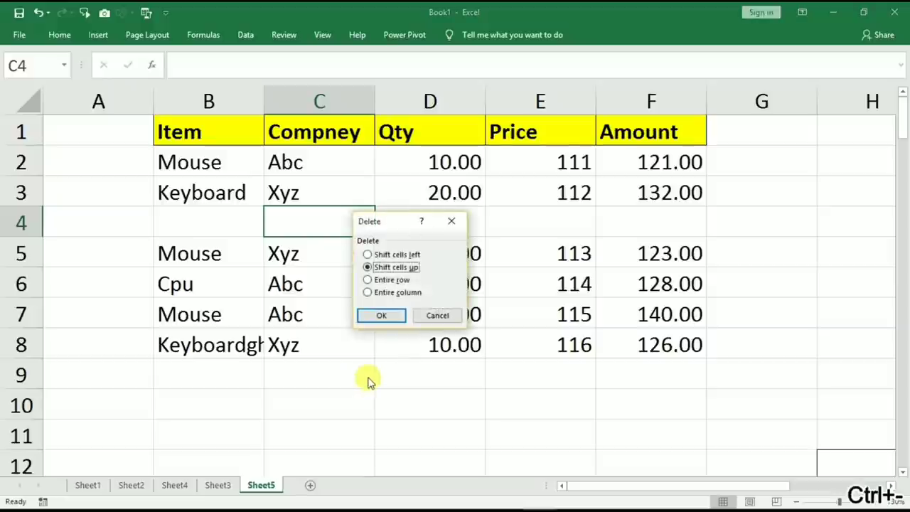
left_click(391, 280)
left_click(381, 315)
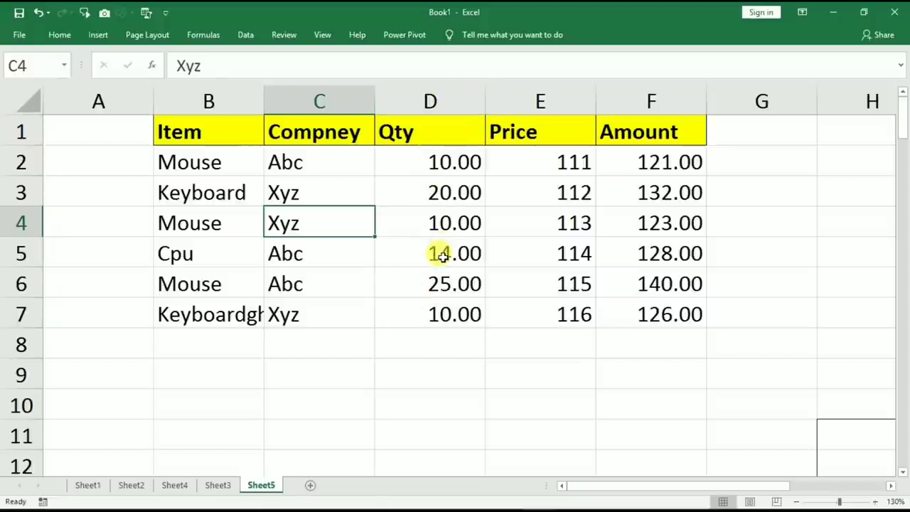
Hide the Qty column with Ctrl+0, then unhide it with Alt, O, C, U.
left_click(418, 276)
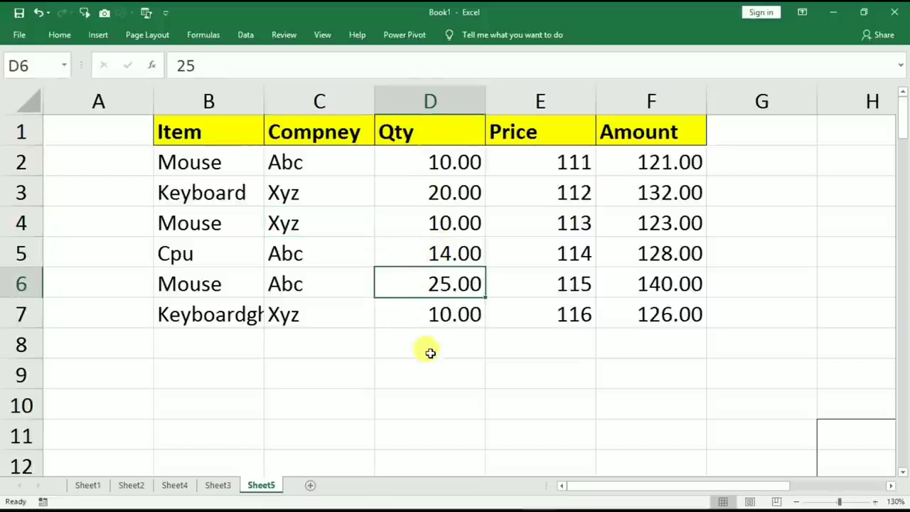
key("ctrl+0")
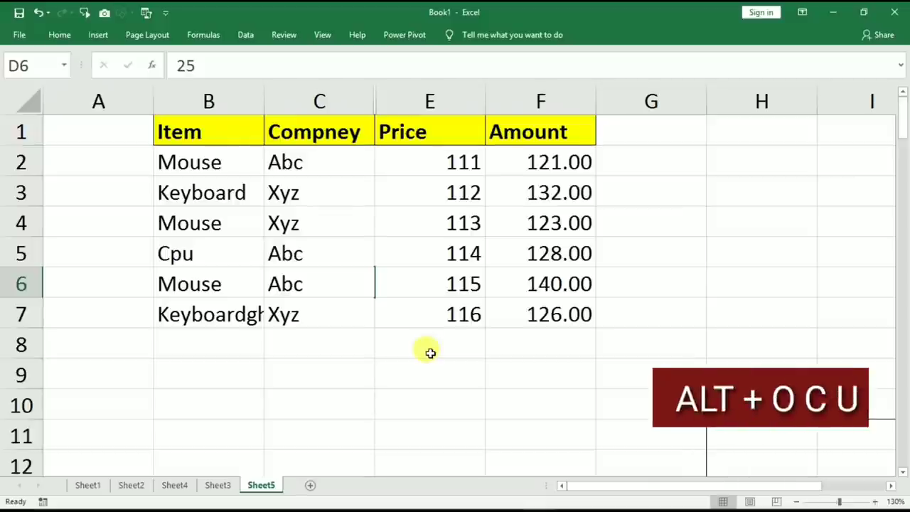
key("alt")
key("o")
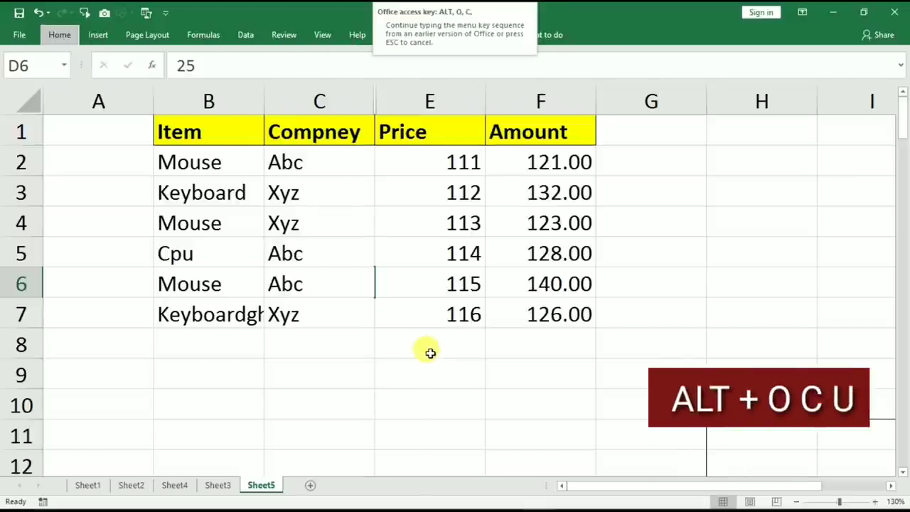
key("c")
key("u")
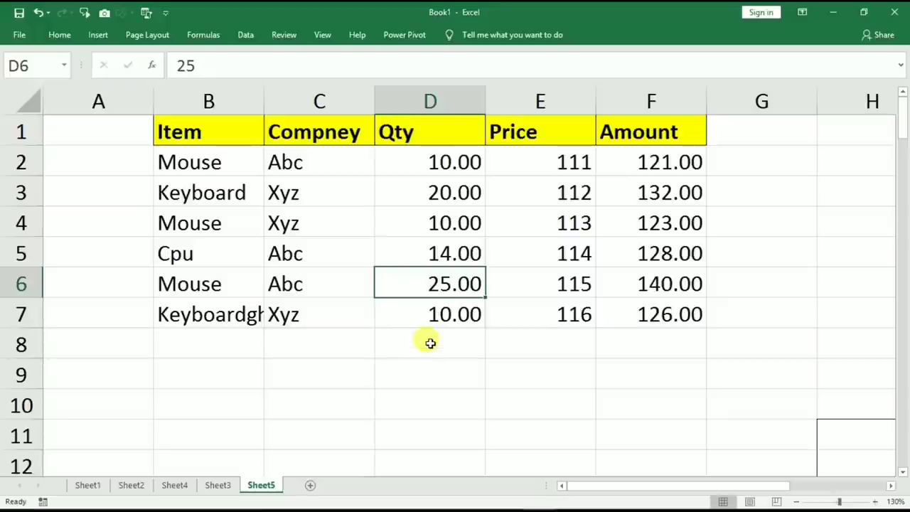
left_click(440, 227)
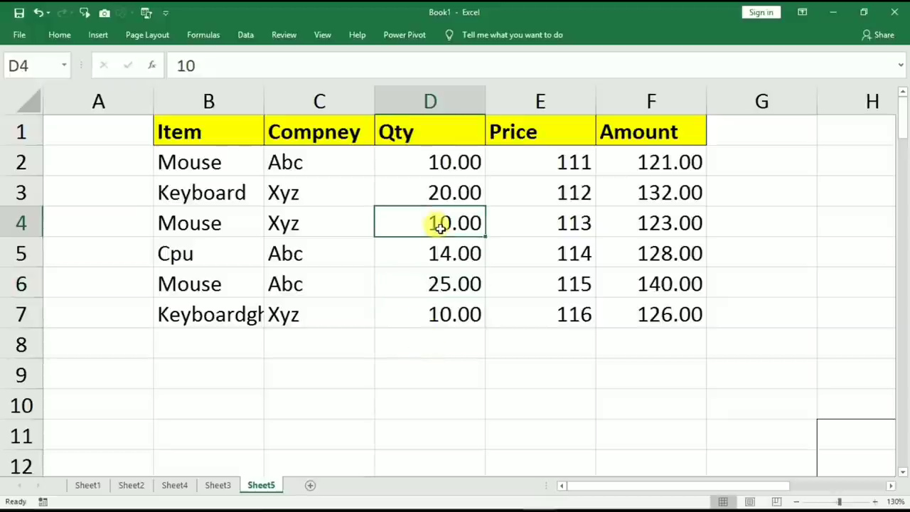
Hide the Qty and Price columns, then select Compney through Amount and unhide them.
left_click_drag(433, 99, 517, 97)
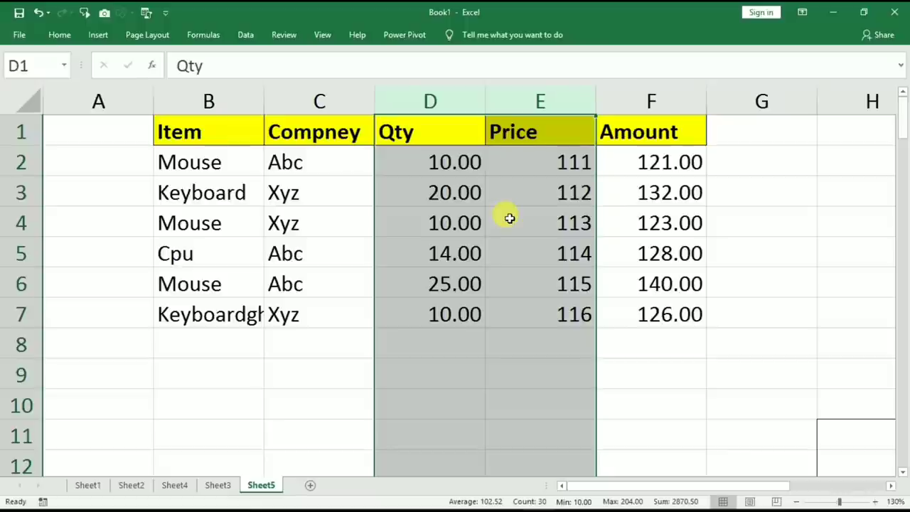
key("ctrl+0")
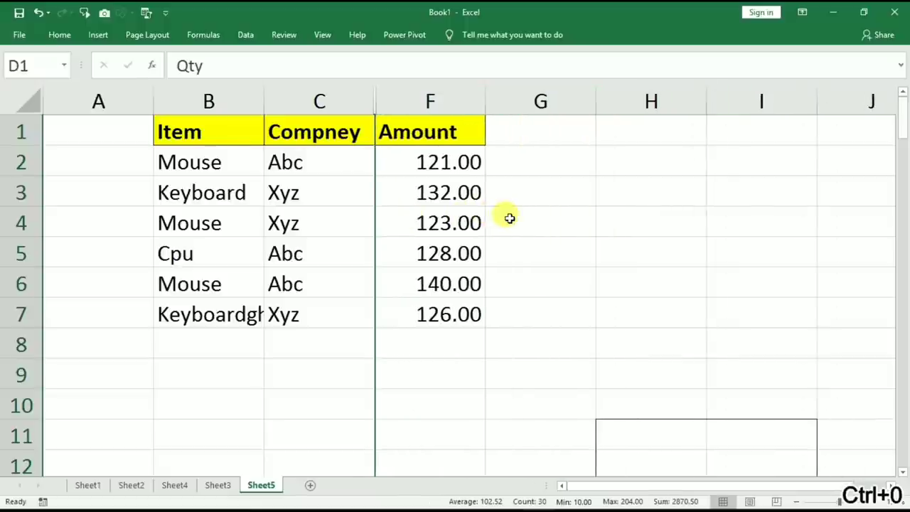
left_click(728, 211)
left_click(708, 276)
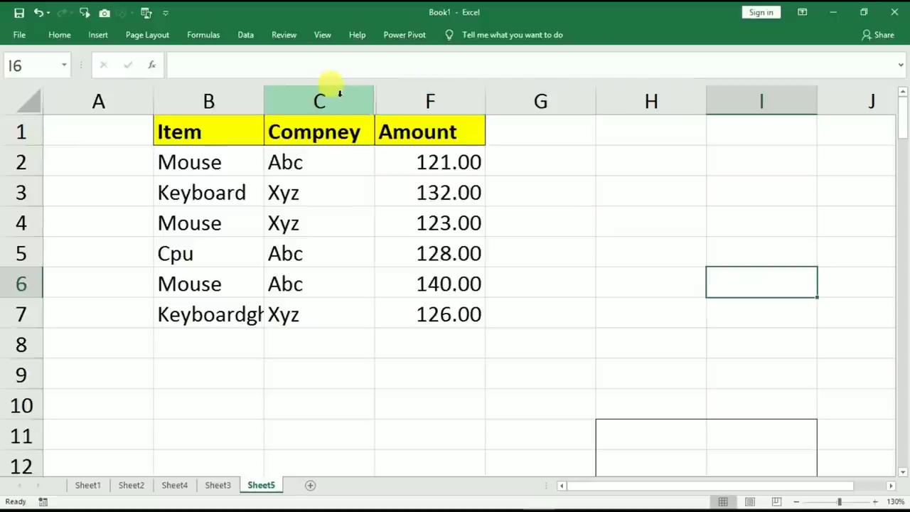
left_click_drag(335, 99, 380, 95)
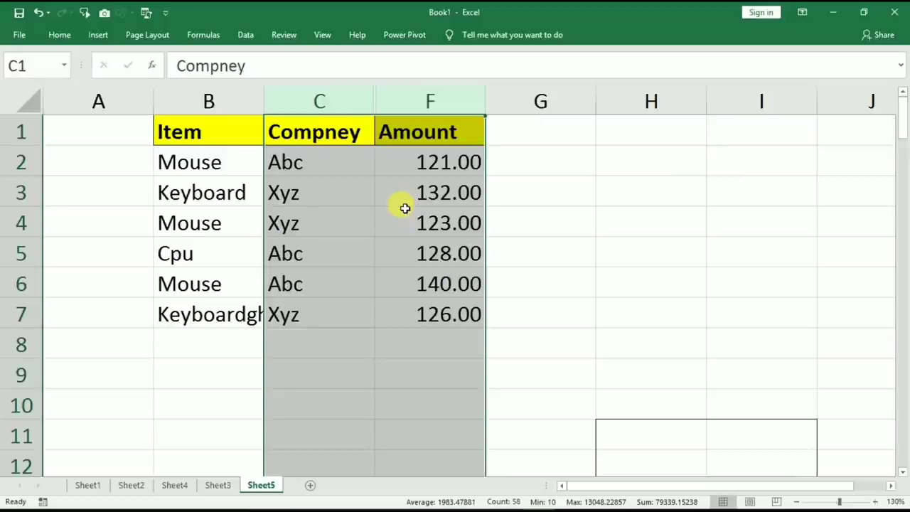
key("alt")
key("o")
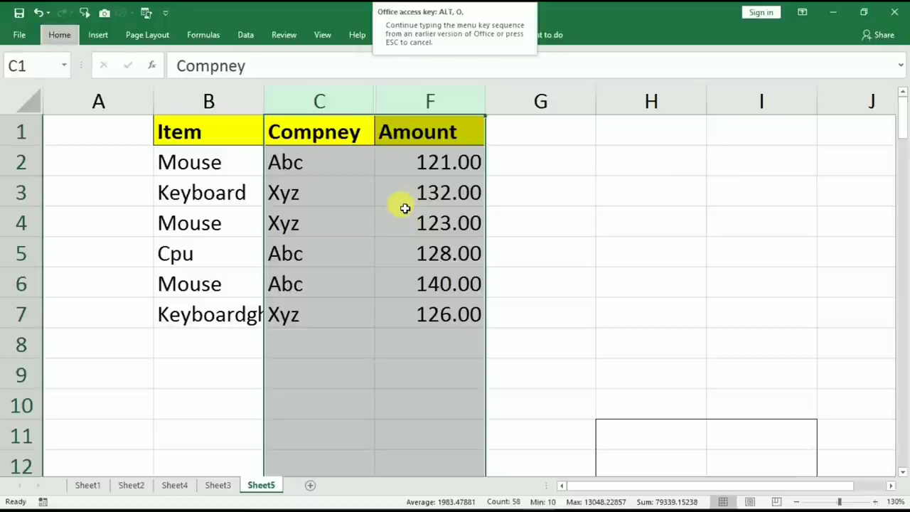
key("u")
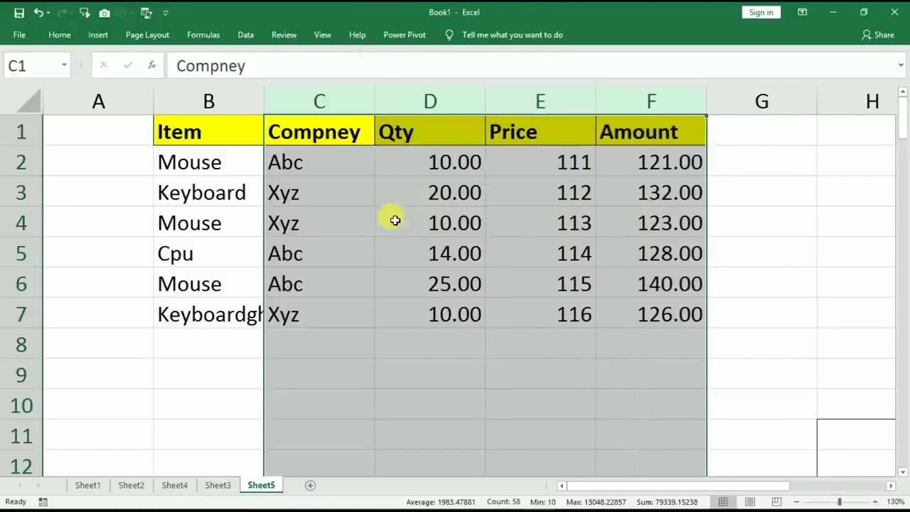
left_click(403, 213)
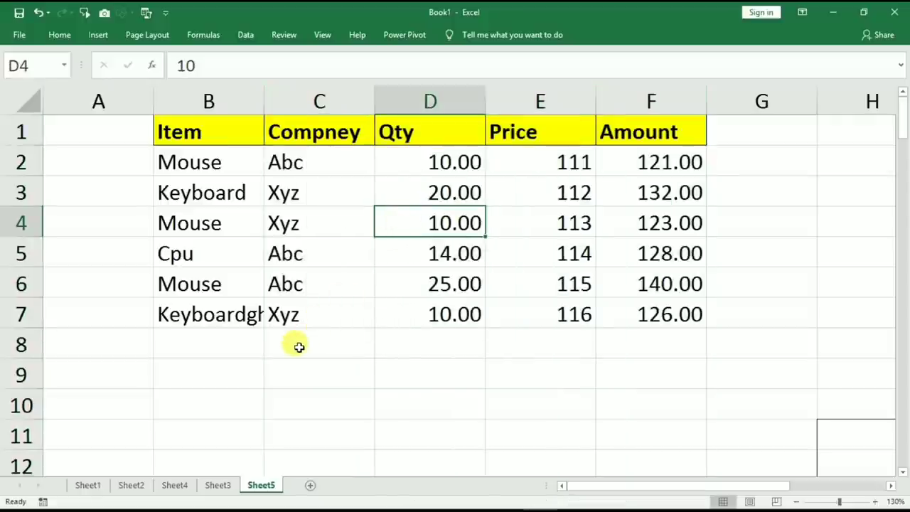
key("Up")
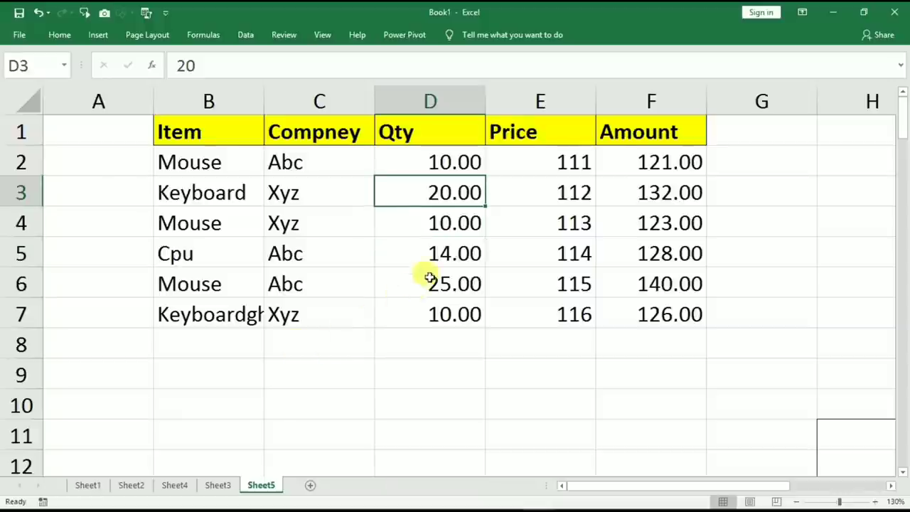
left_click(404, 313)
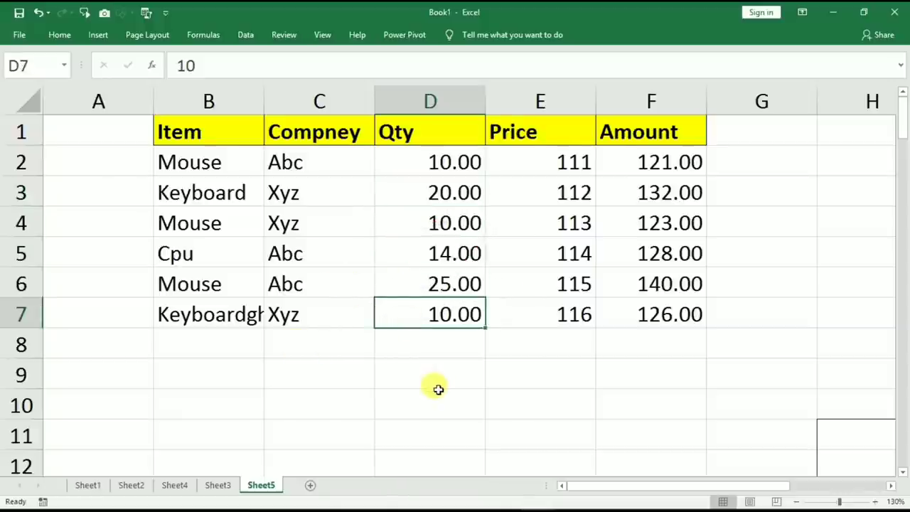
key("ctrl+9")
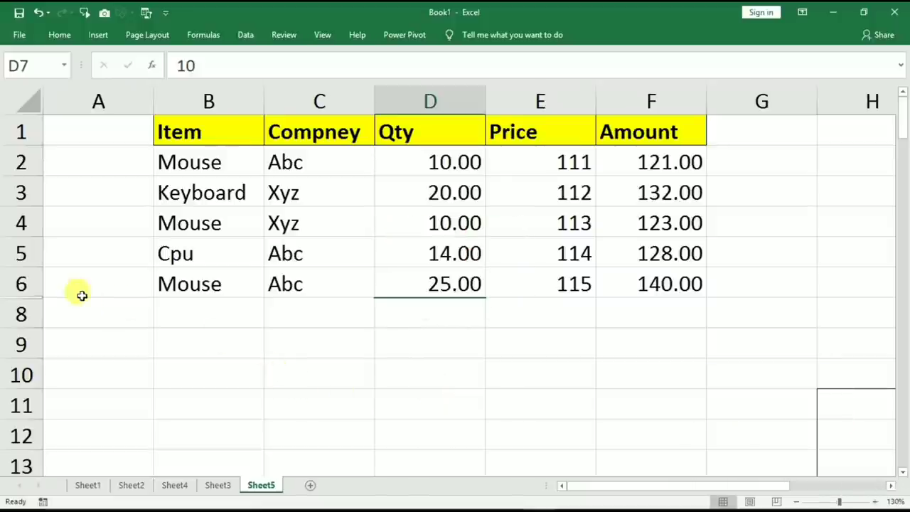
left_click(22, 284)
left_click(20, 313)
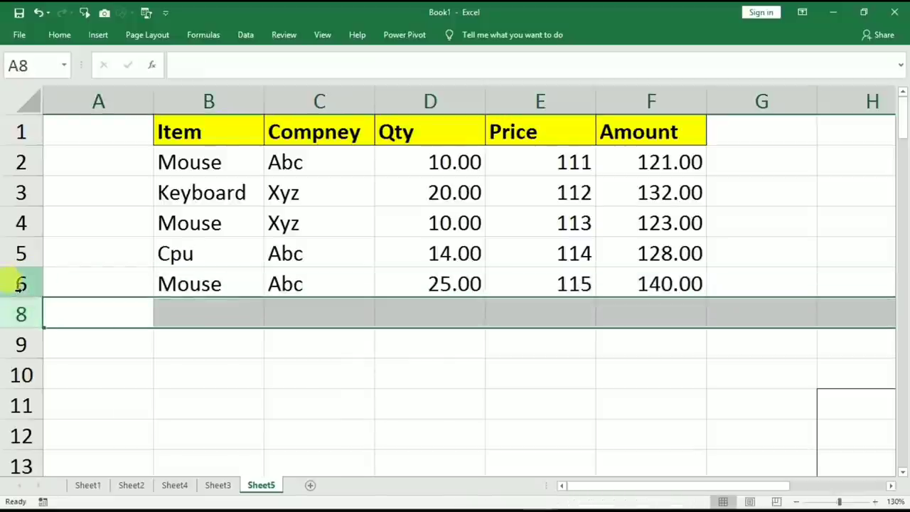
left_click_drag(25, 284, 21, 313)
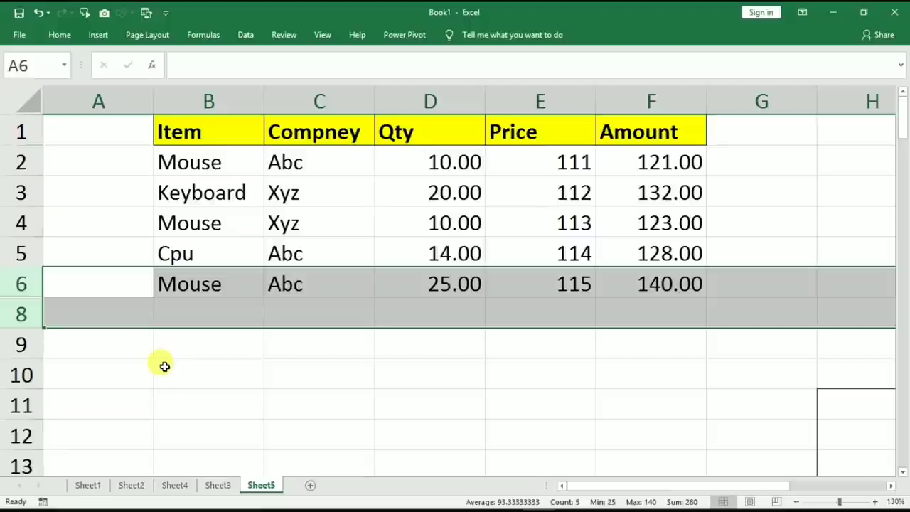
key("ctrl+shift+9")
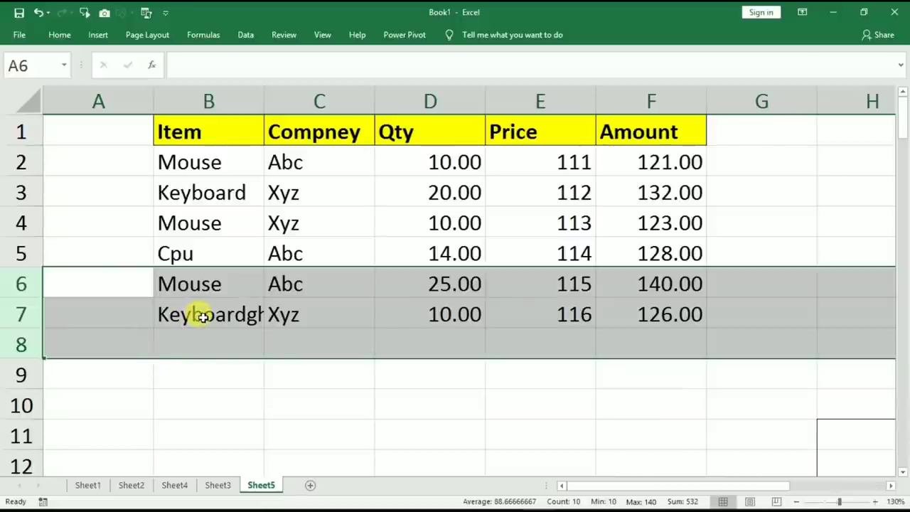
left_click(399, 365)
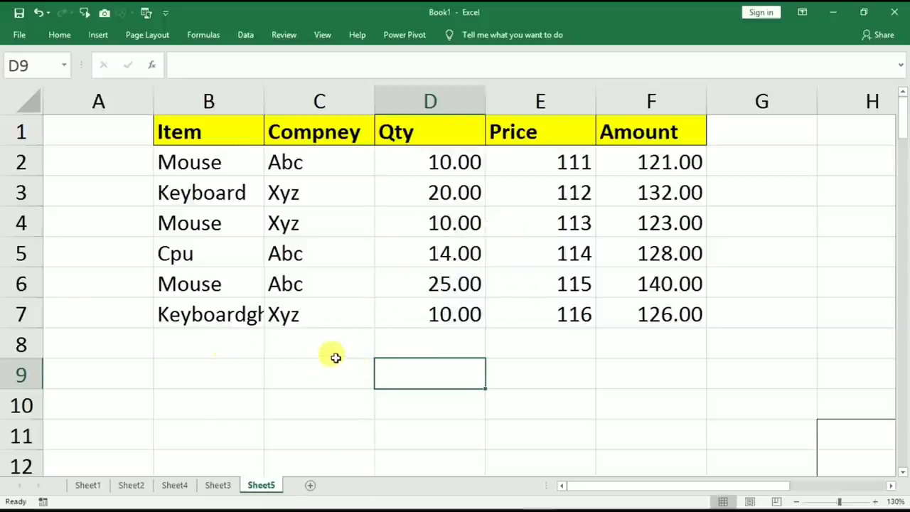
left_click(217, 348)
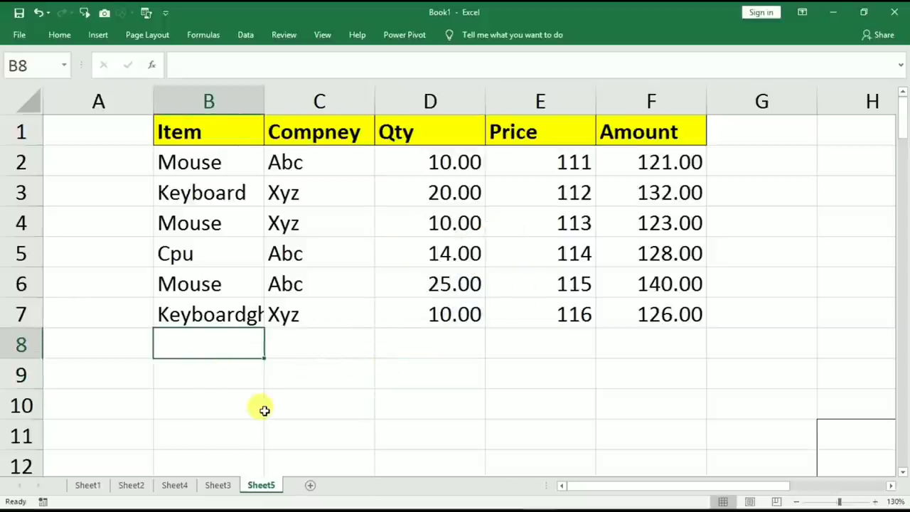
Enter Mouse in B8 via AutoComplete and fill Xyz, 10.00, 116 down from row 7.
type("mouse")
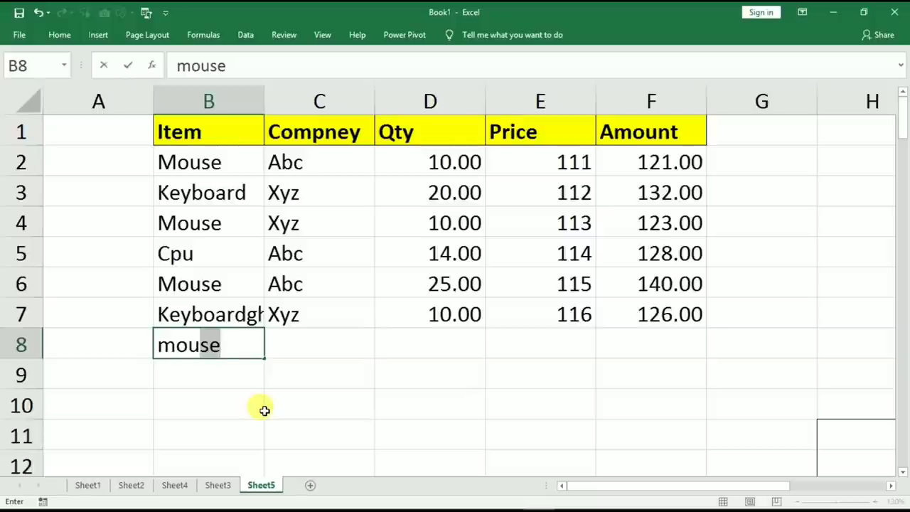
key("Tab")
left_click_drag(327, 340, 501, 340)
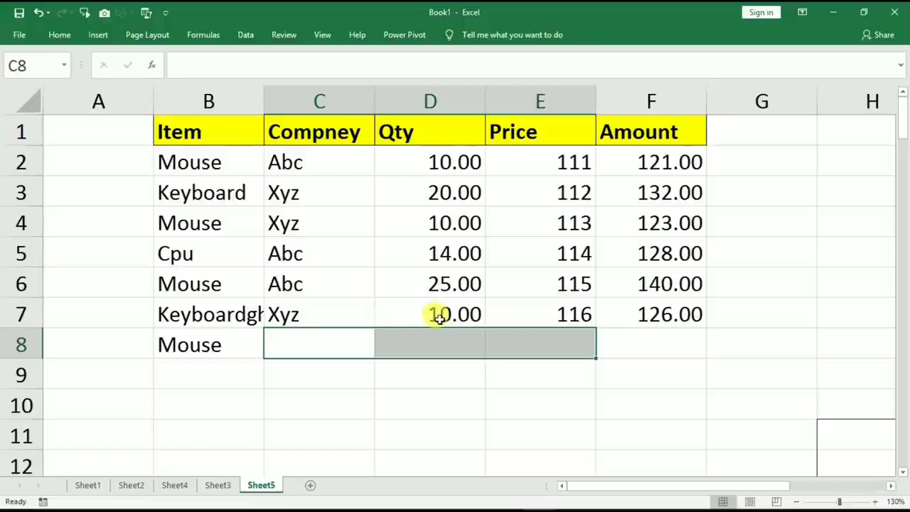
key("ctrl+d")
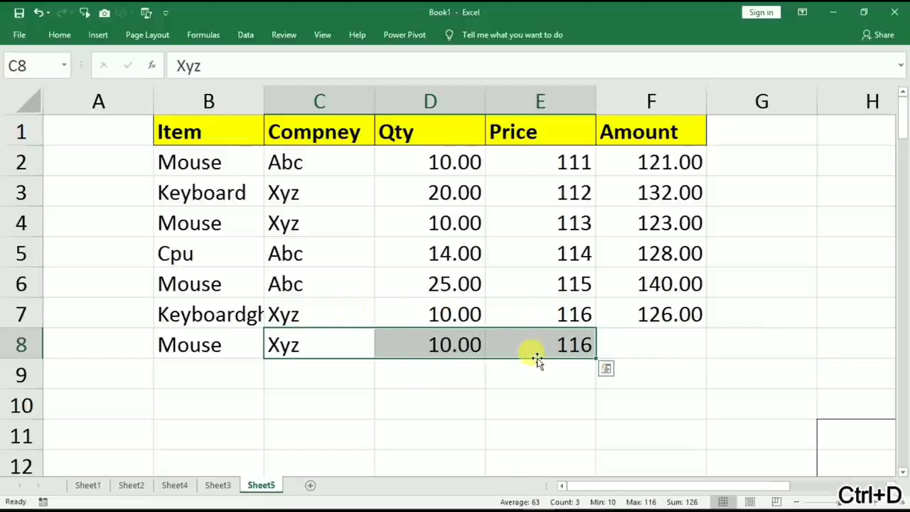
left_click_drag(651, 162, 648, 253)
left_click_drag(725, 158, 732, 308)
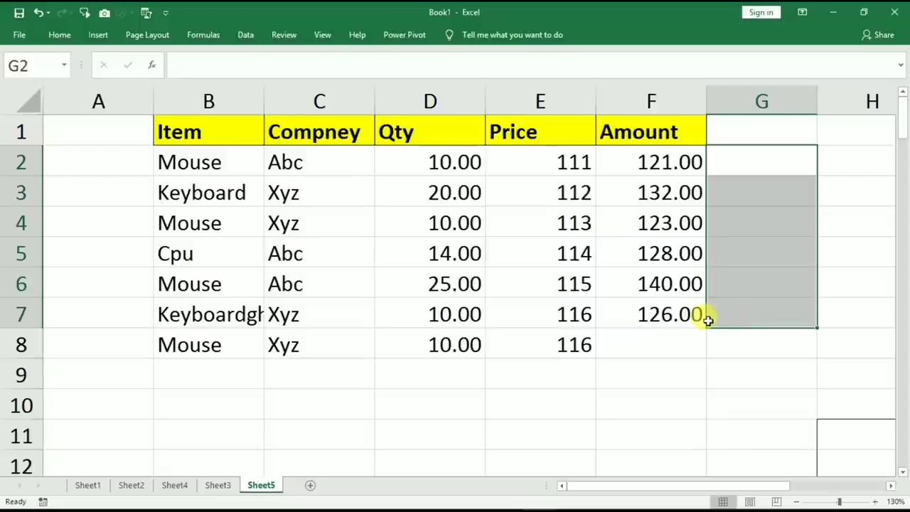
Fill the sum formulas right into G2:G7, and copy items B5:B8 into B10:B13.
key("ctrl+r")
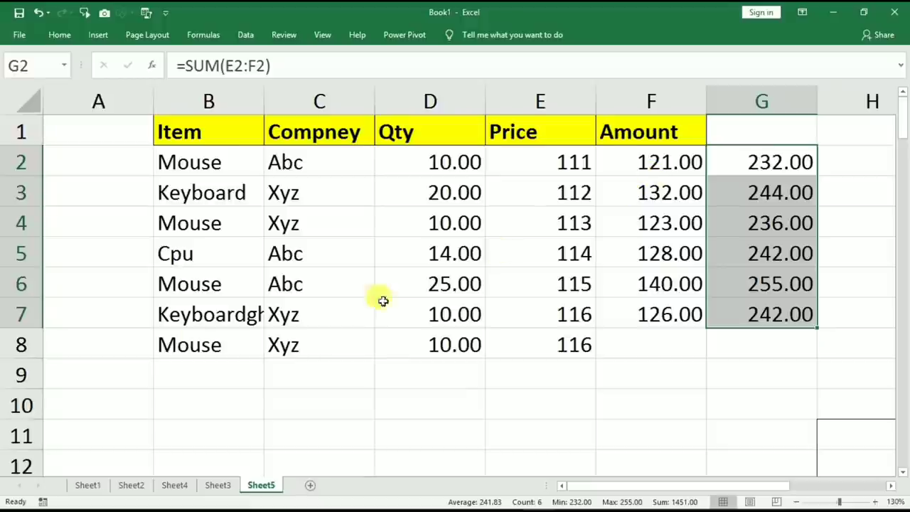
left_click_drag(174, 249, 181, 333)
key("ctrl+c")
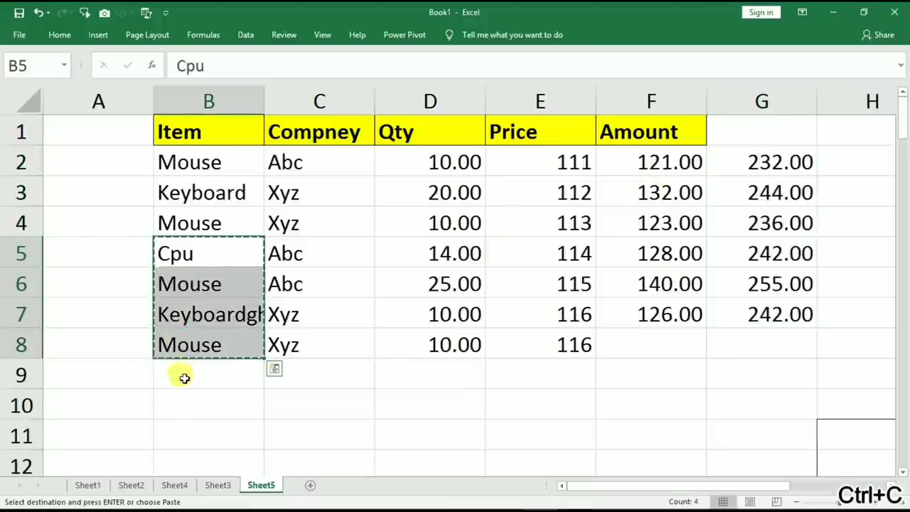
left_click(183, 371)
left_click(184, 399)
key("ctrl+v")
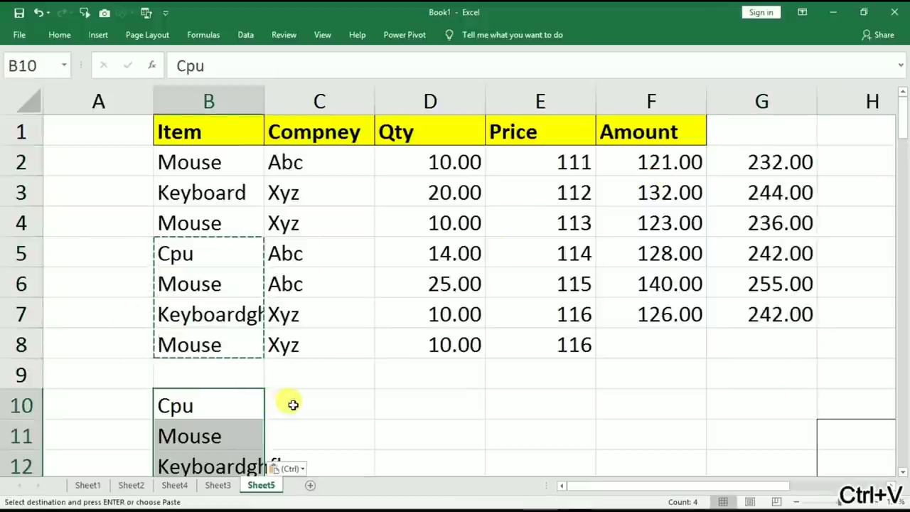
Fill Cpu, Mouse, Keyboardghfh, Mouse from B10:B13 right into C10:C13 with Ctrl+R.
left_click(295, 400)
scroll(294, 400, "down", 2)
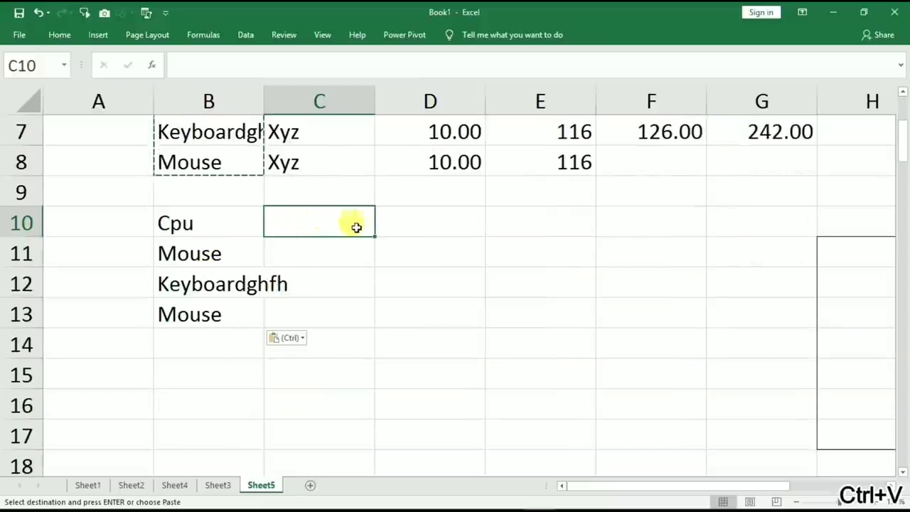
key("ctrl")
left_click(295, 220)
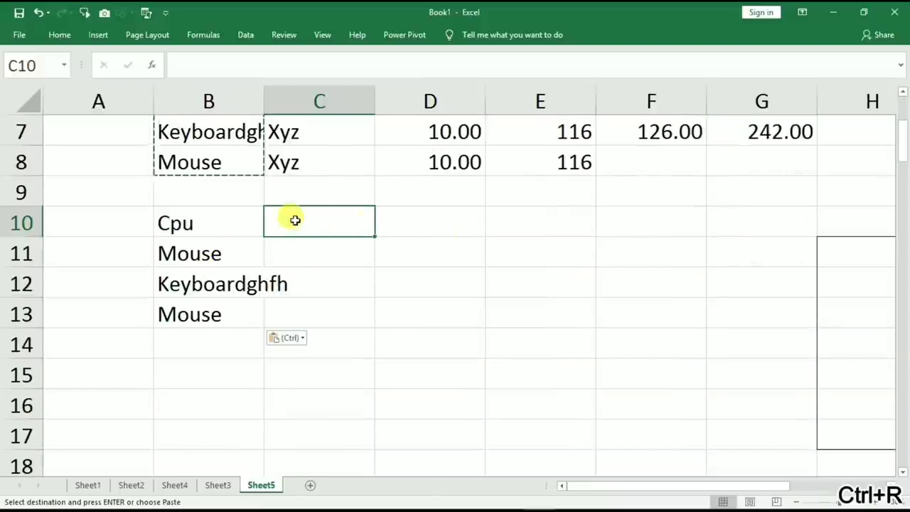
left_click_drag(294, 219, 299, 308)
key("ctrl+r")
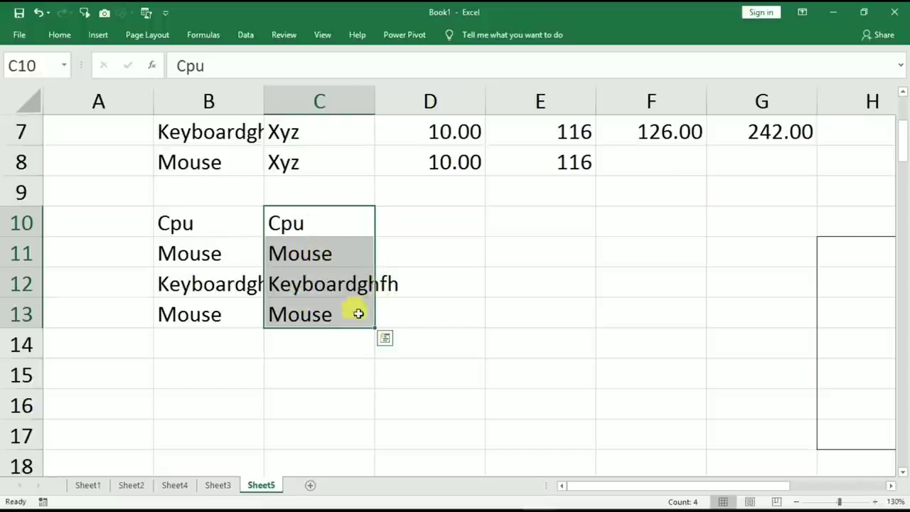
left_click(290, 351)
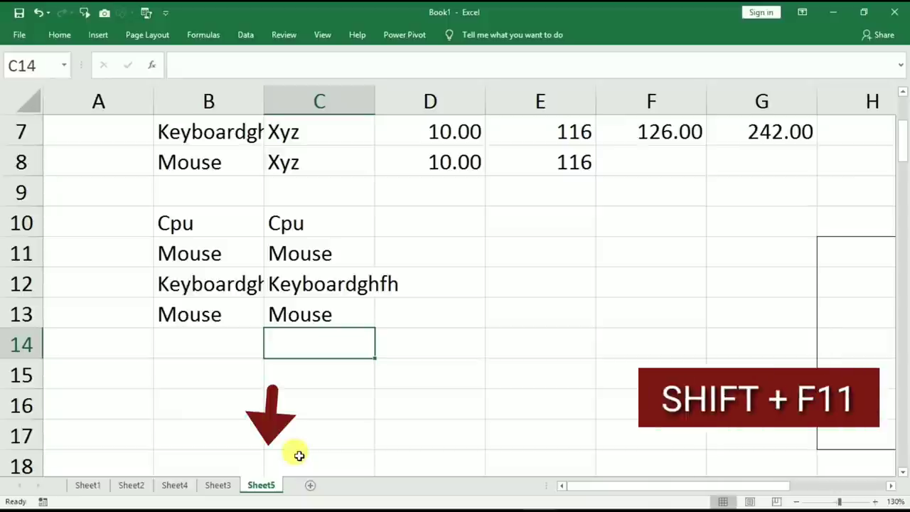
Insert a blank worksheet with Shift+F11, then cycle sheets from Sheet1 with Ctrl+Page Down/Up.
key("shift+F11")
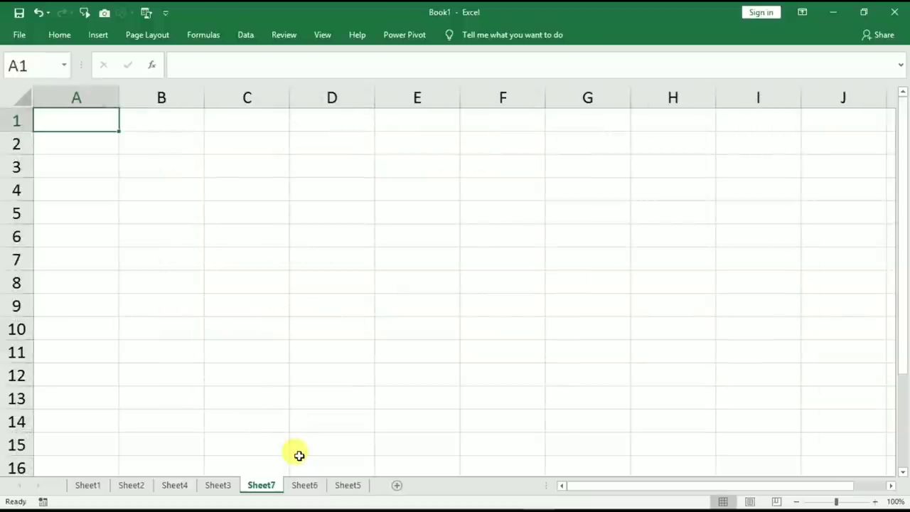
left_click(87, 485)
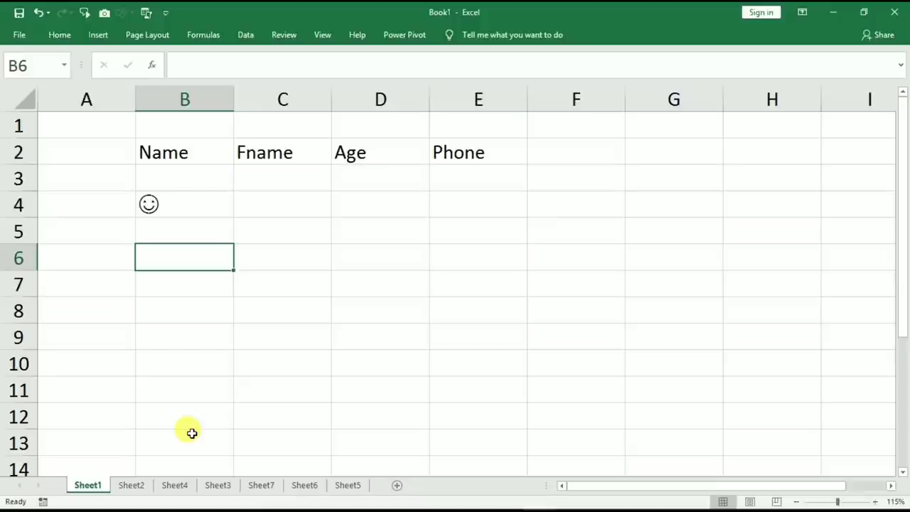
key("ctrl+Page_Down")
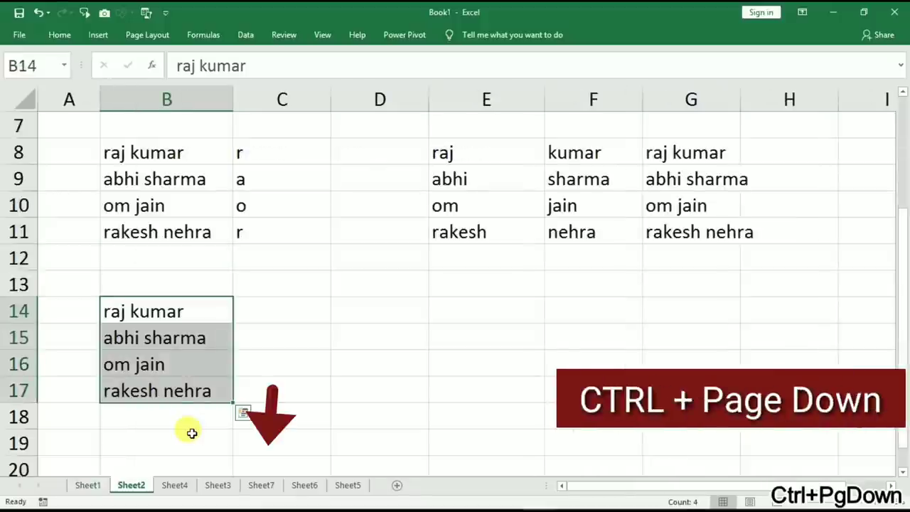
key("ctrl+Page_Down")
key("ctrl+Page_Down")
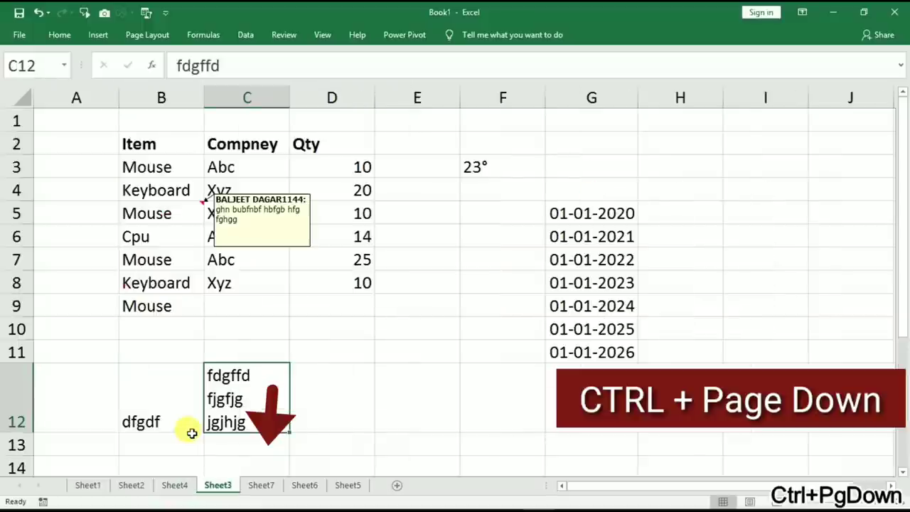
key("ctrl+Page_Down")
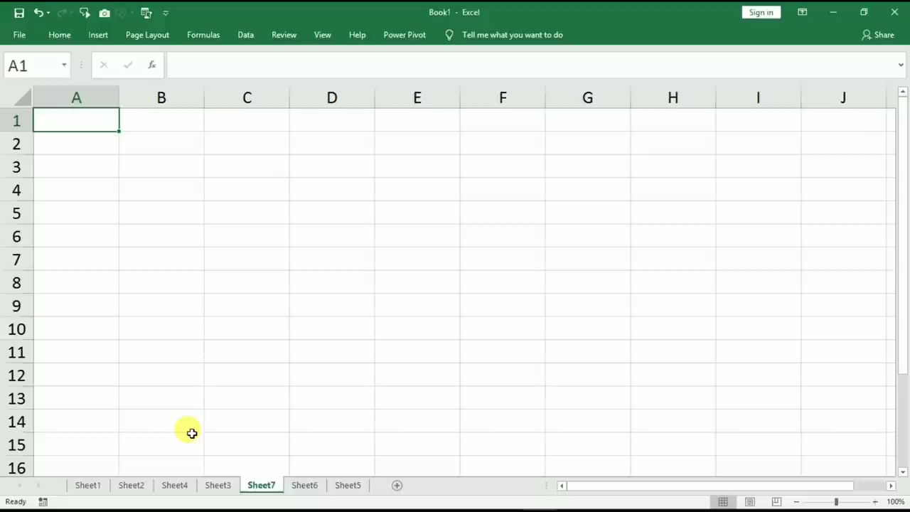
key("ctrl+Page_Up")
key("ctrl+Page_Up")
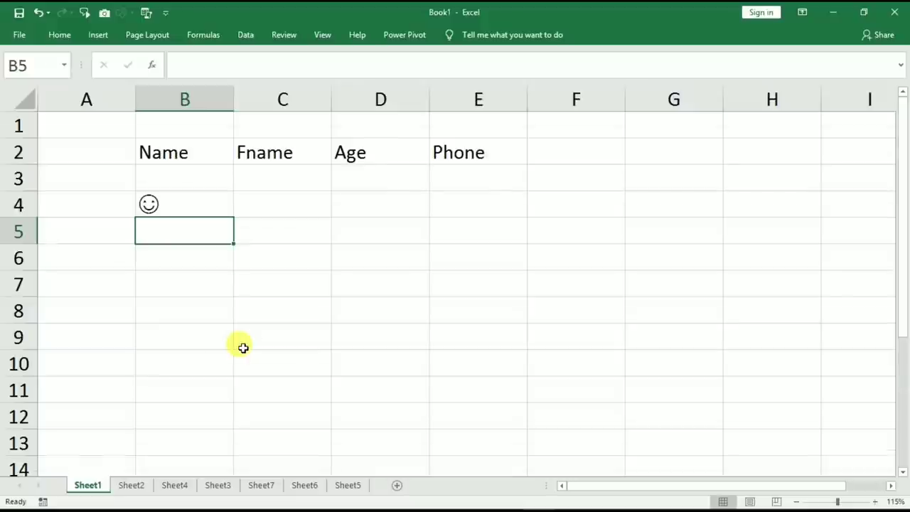
key("Page_Down")
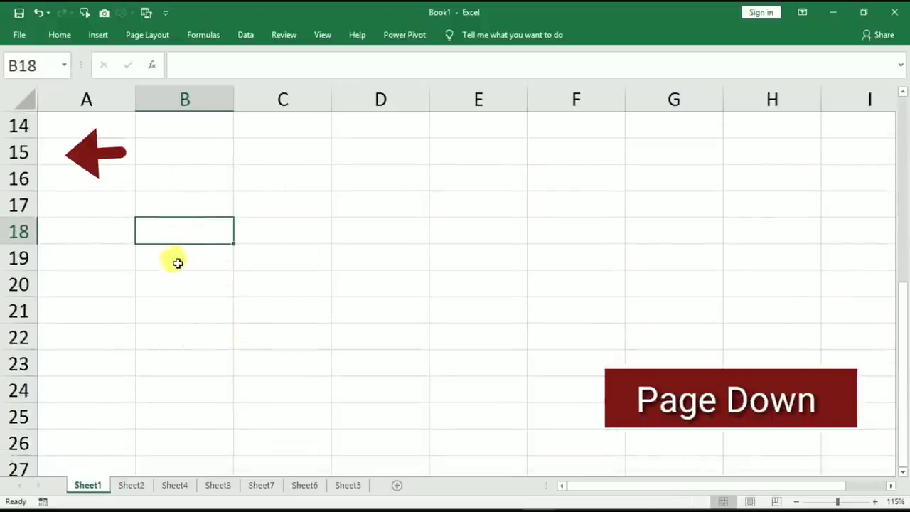
key("Page_Down")
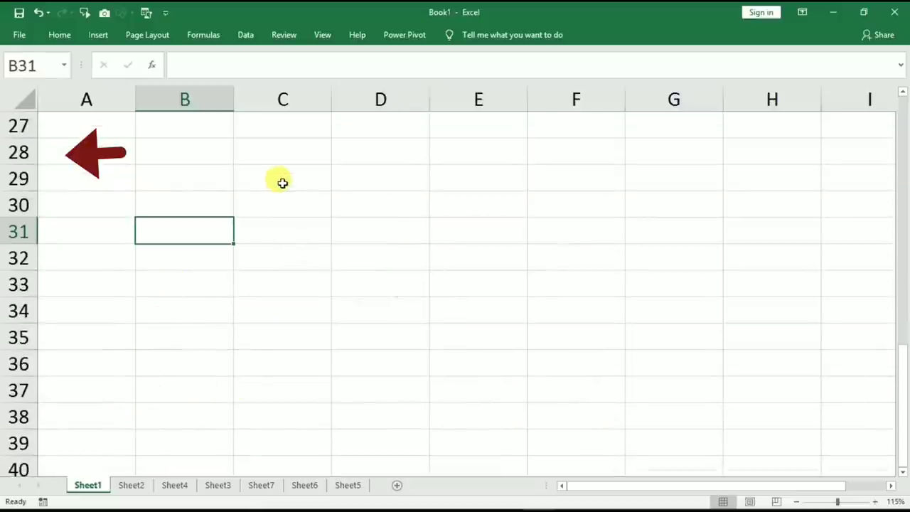
key("Page_Up")
key("Page_Up")
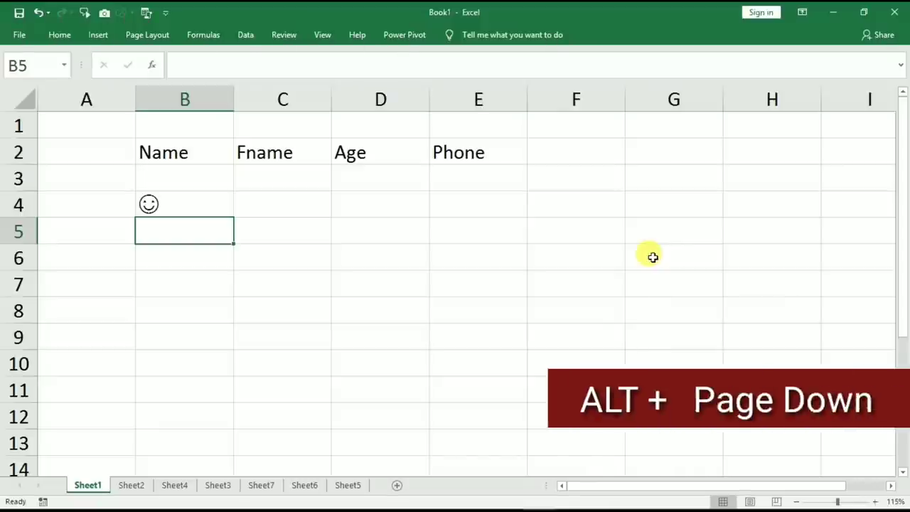
Page two screens right with Alt+Page Down, two back with Alt+Page Up, then select M7.
key("alt+Page_Down")
key("alt+Page_Down")
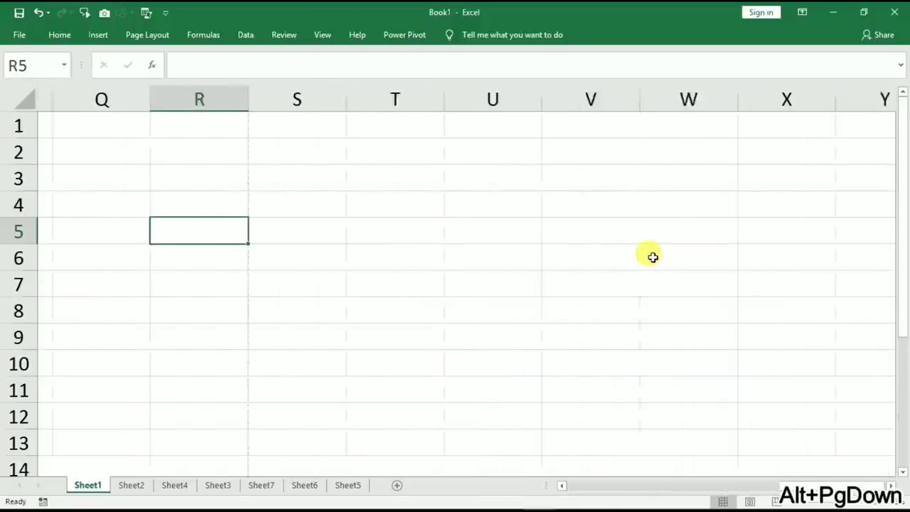
key("alt+Page_Down")
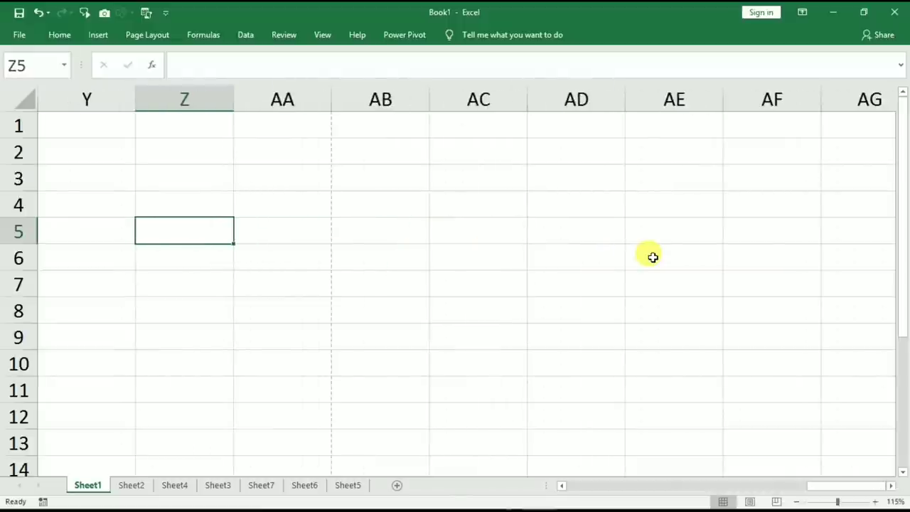
key("alt+Page_Up")
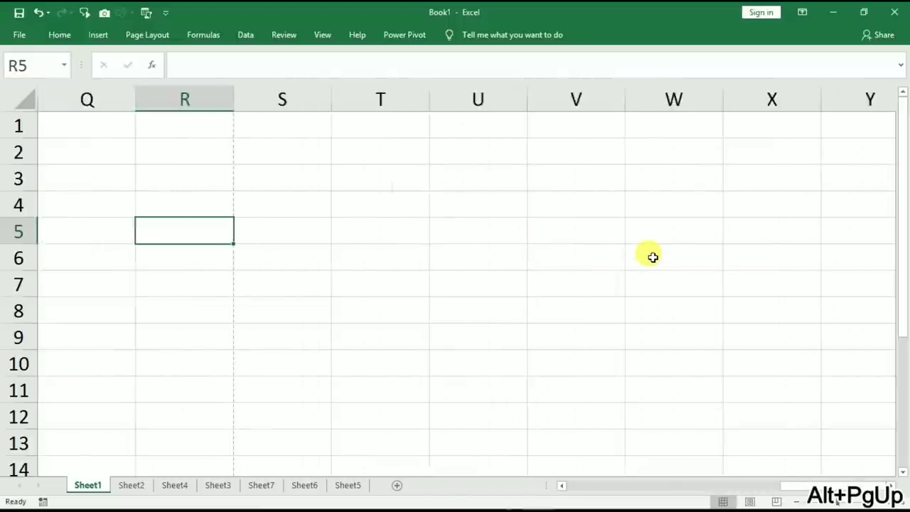
key("alt+Page_Up")
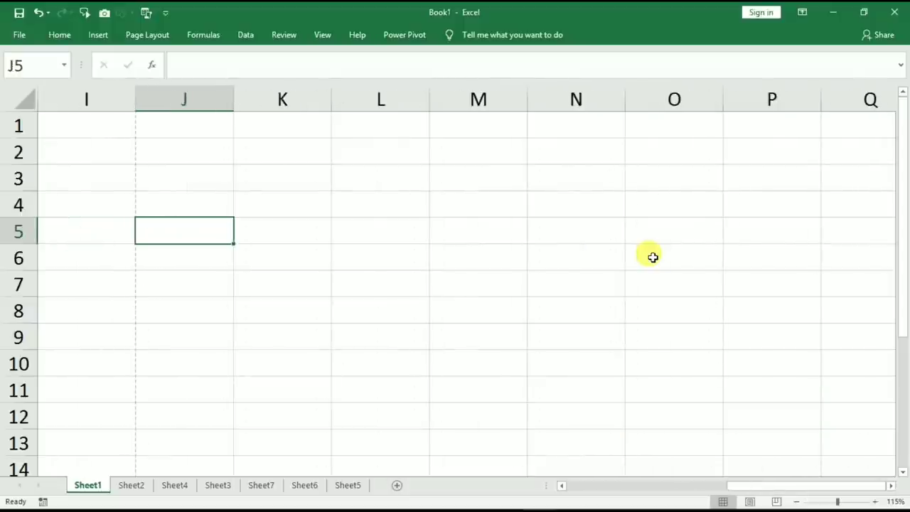
left_click(470, 277)
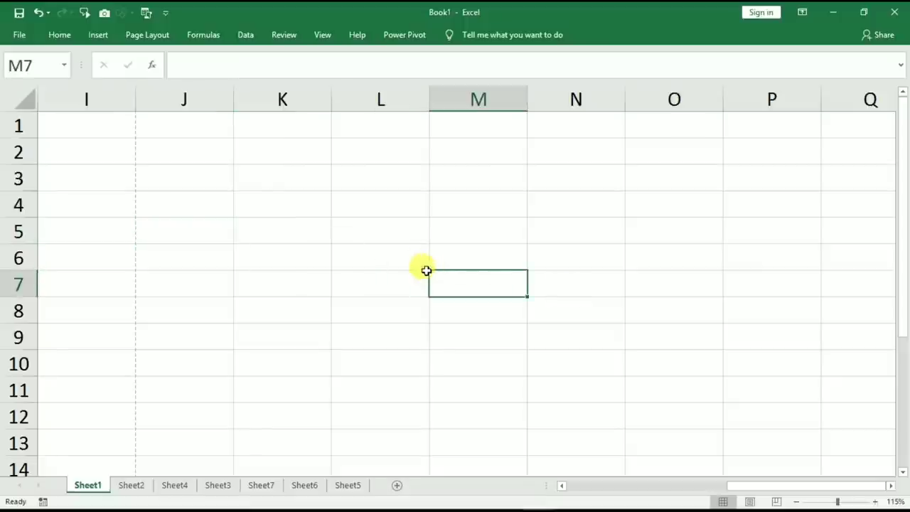
Toggle the ribbon with Ctrl+F1 until expanded, then close the Book1 window with Ctrl+F4.
key("ctrl+F1")
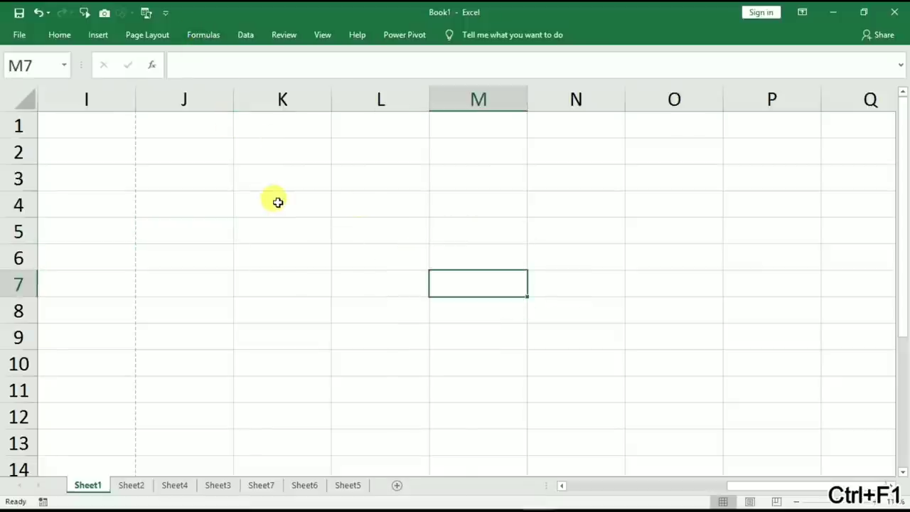
key("ctrl+F1")
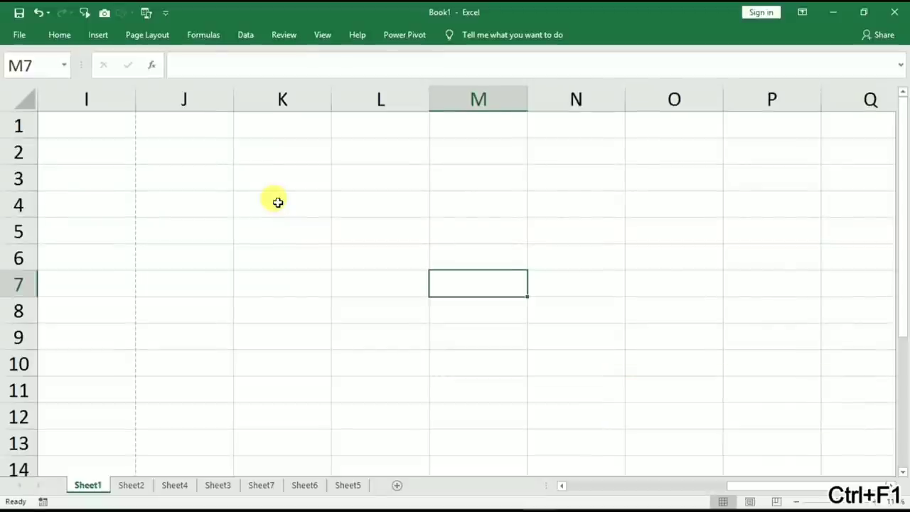
key("ctrl+F1")
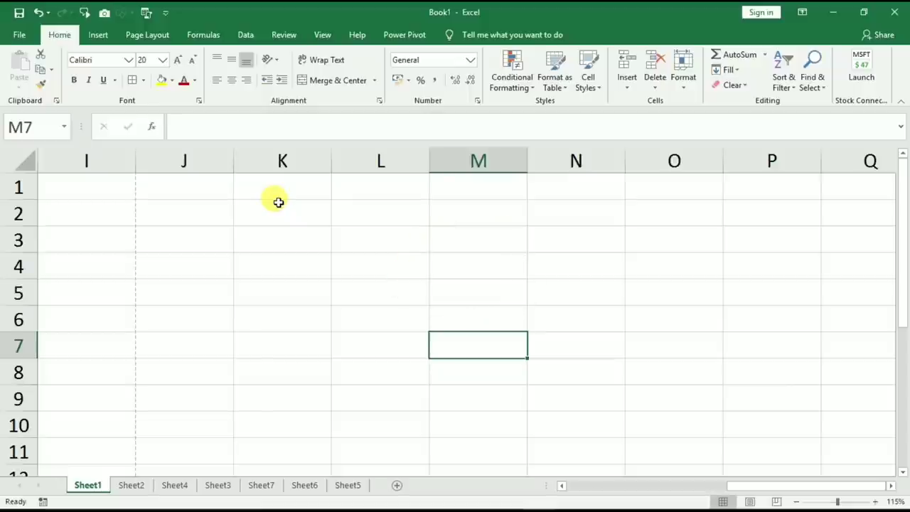
key("ctrl+F4")
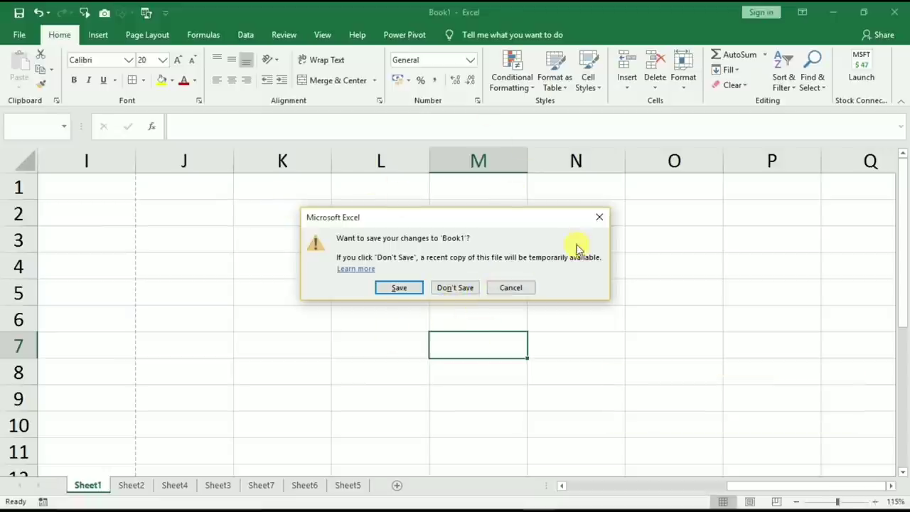
Dismiss the save prompt, minimize Book1 with Ctrl+F9, and restore-then-maximize workbook1 with Ctrl+F10.
left_click(601, 218)
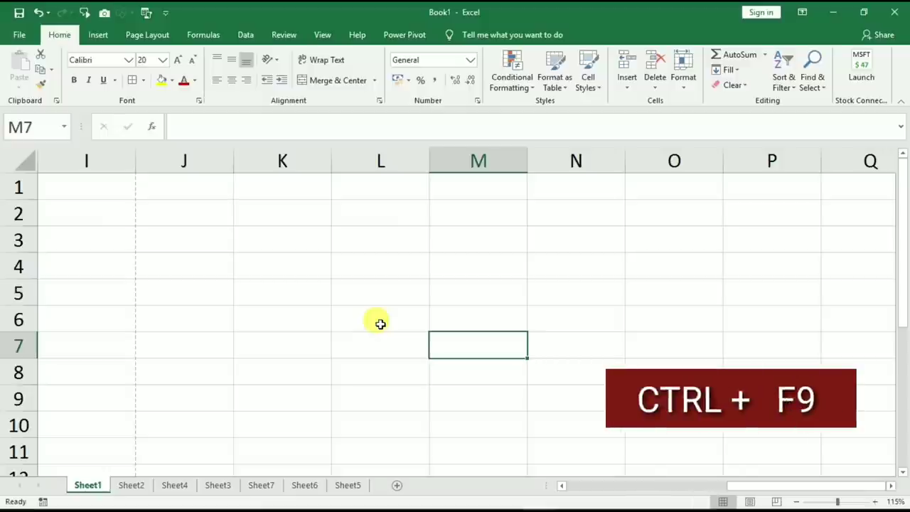
key("ctrl+F9")
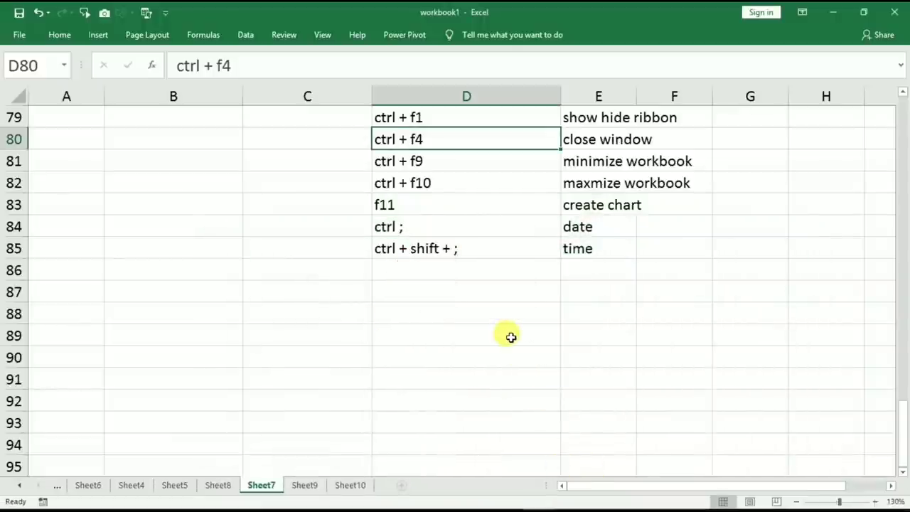
key("ctrl+F10")
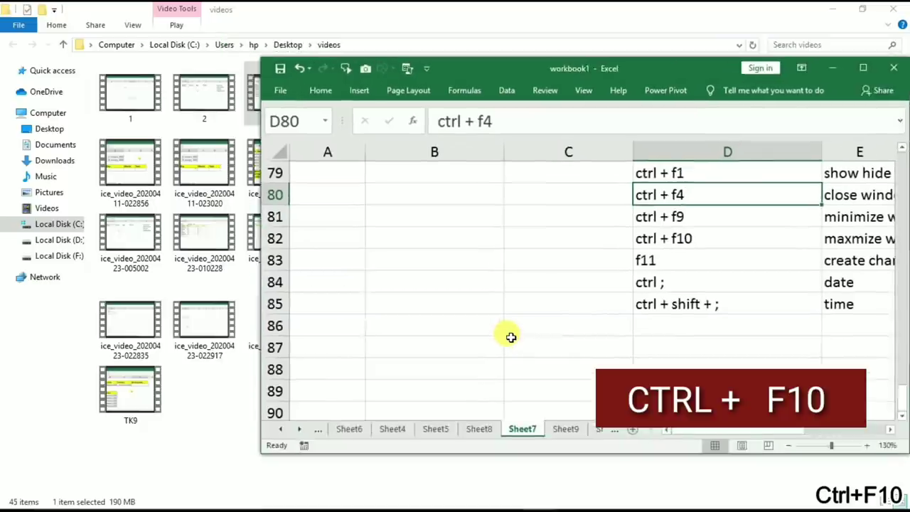
key("ctrl+F10")
key("ctrl+F10")
key("ctrl+F10")
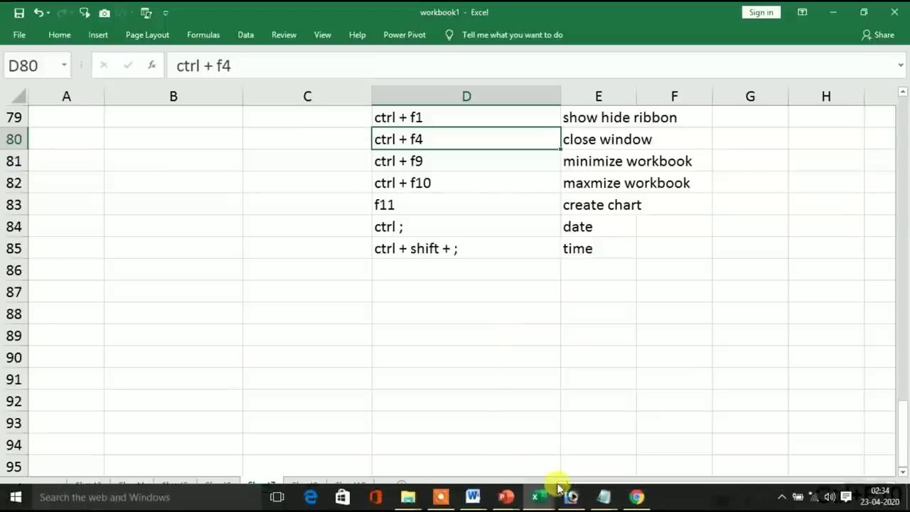
Create a Chart1 sheet charting the Marks values in C2:C7 with F11.
mouse_move(538, 496)
left_click(669, 444)
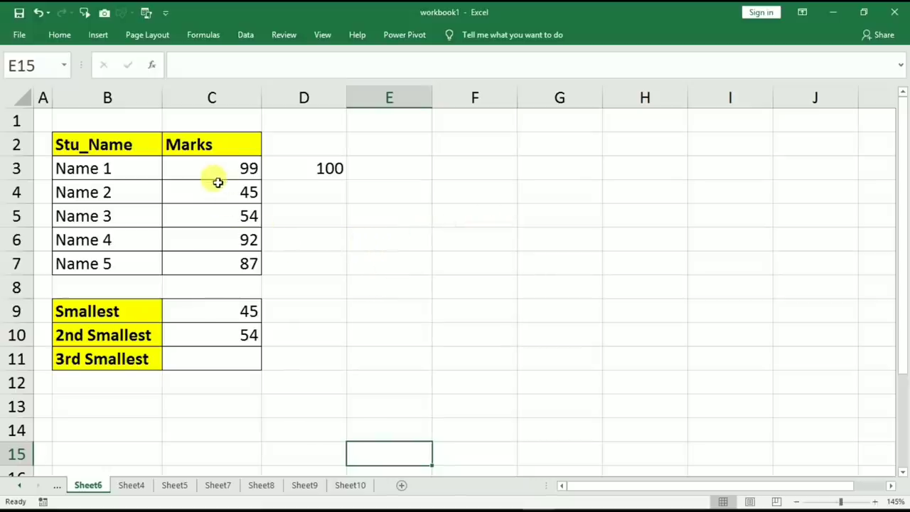
left_click_drag(200, 150, 195, 263)
key("F11")
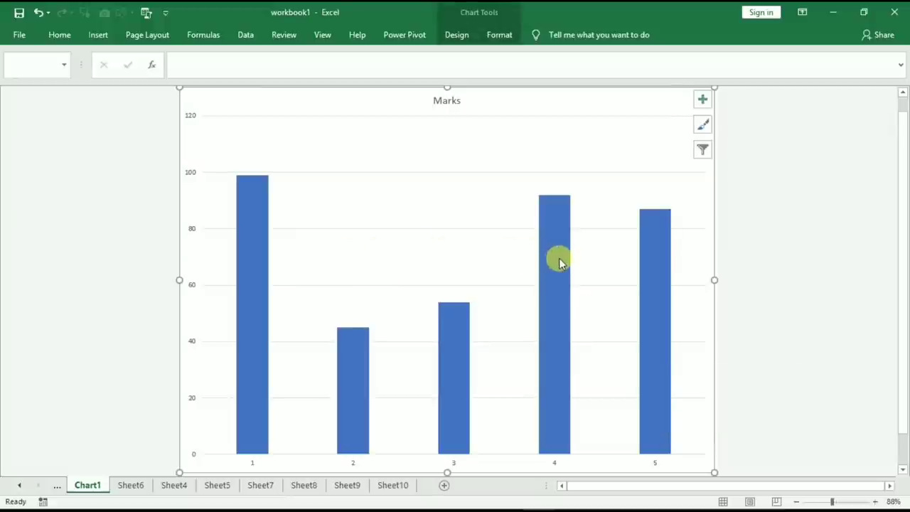
Switch back to the blank Book1 workbook and select cell B3.
mouse_move(537, 496)
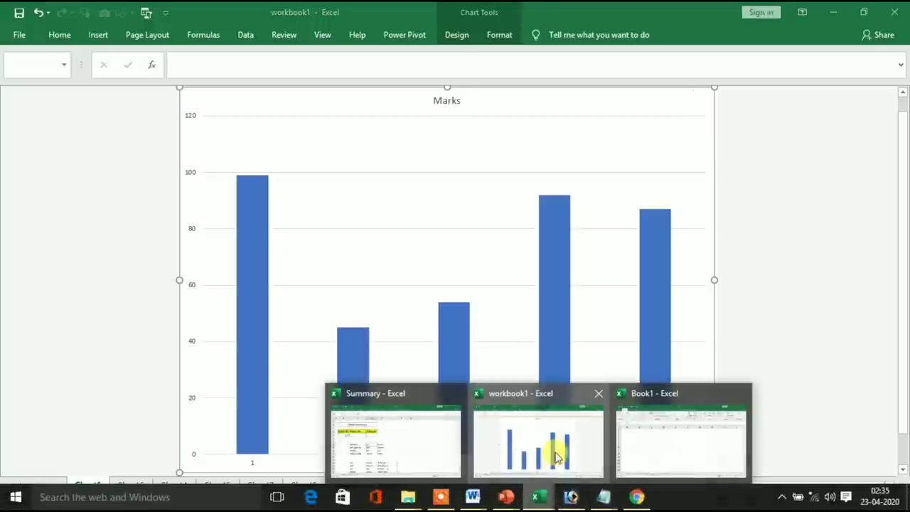
left_click(659, 441)
left_click(162, 224)
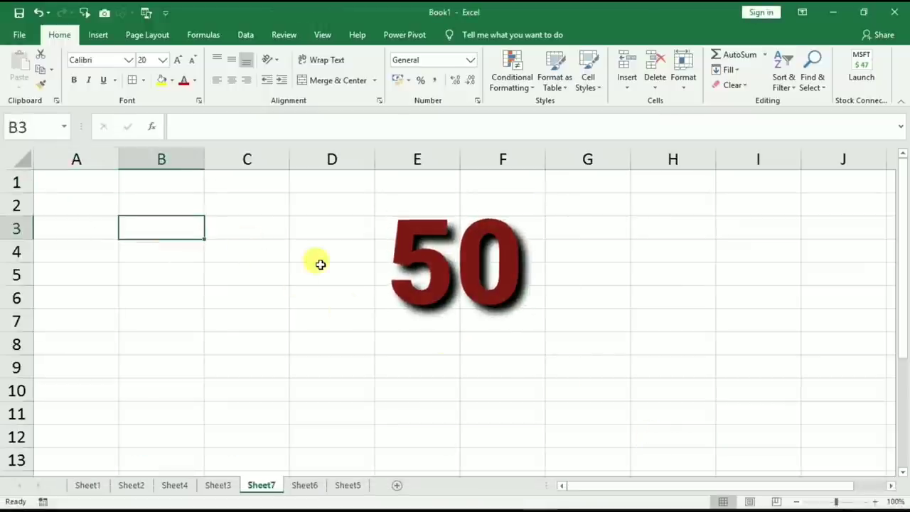
Stamp today's date and the current time into B3 and widen column B to fit.
key("ctrl+semicolon")
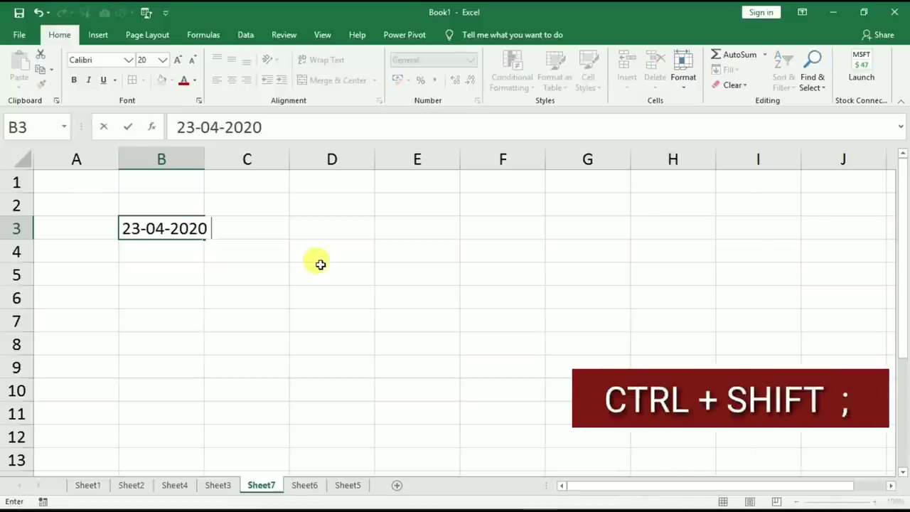
key("ctrl+shift+semicolon")
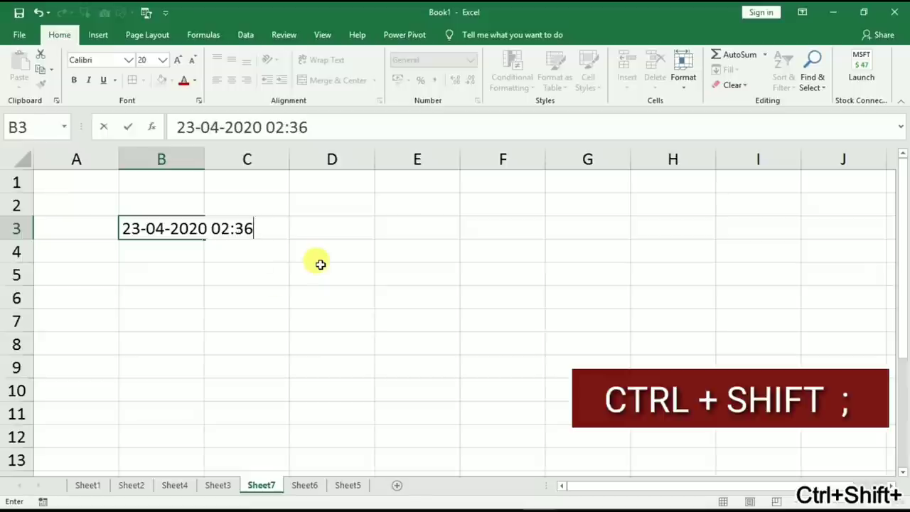
left_click_drag(284, 299, 203, 301)
Insert the current time 02:36 into B8, then open and close the VBA editor with Alt+F11.
left_click(146, 343)
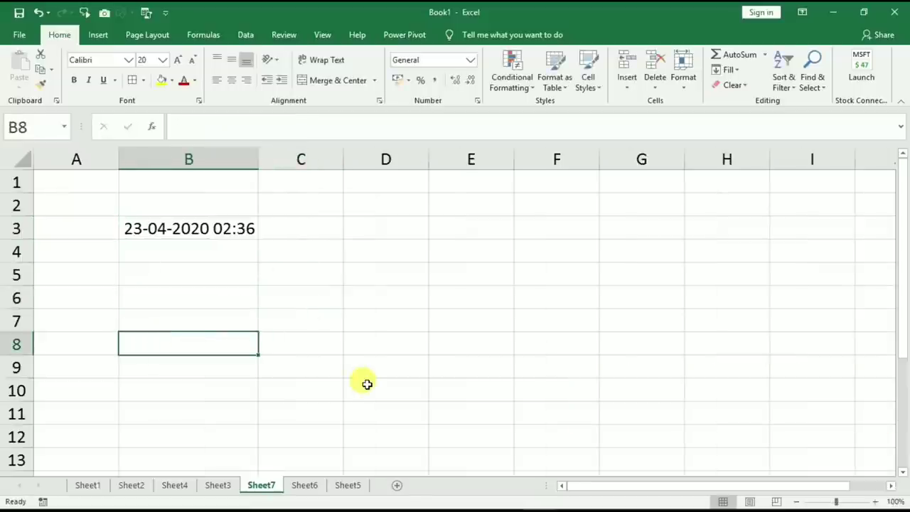
key("ctrl+shift+semicolon")
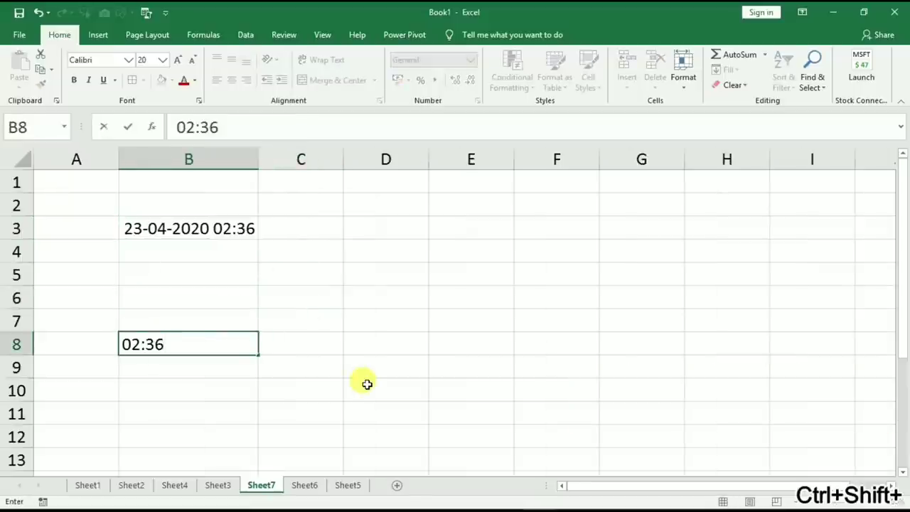
left_click(369, 268)
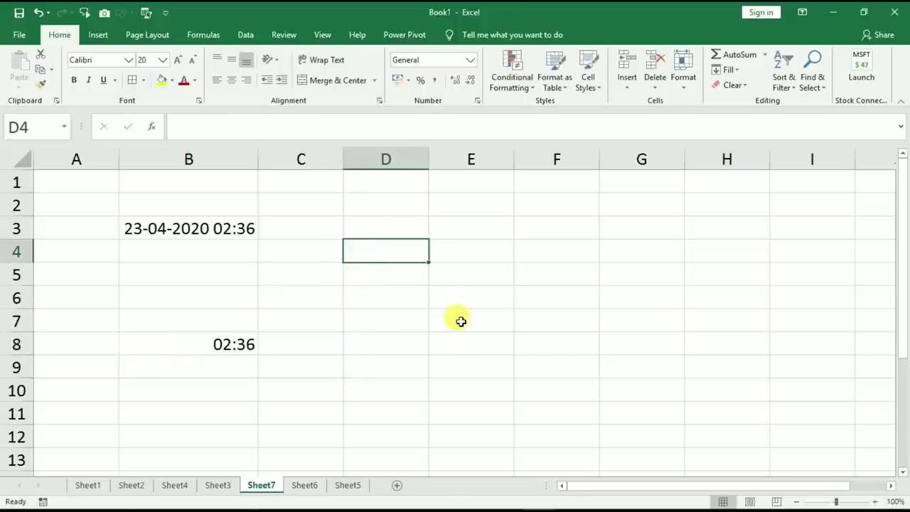
key("alt+F11")
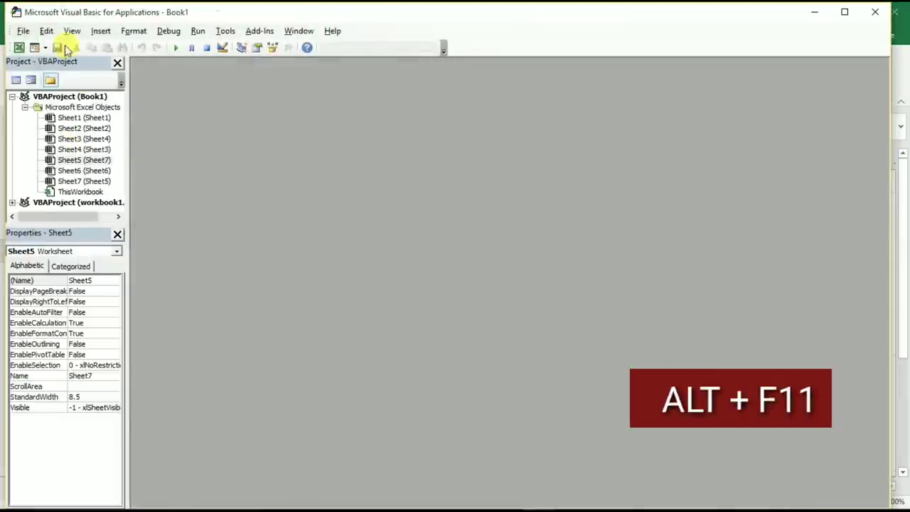
left_click(874, 11)
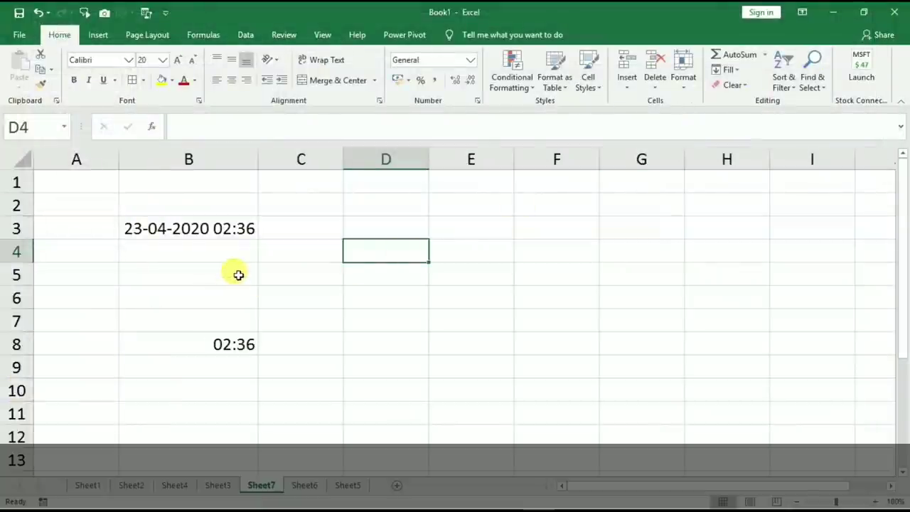